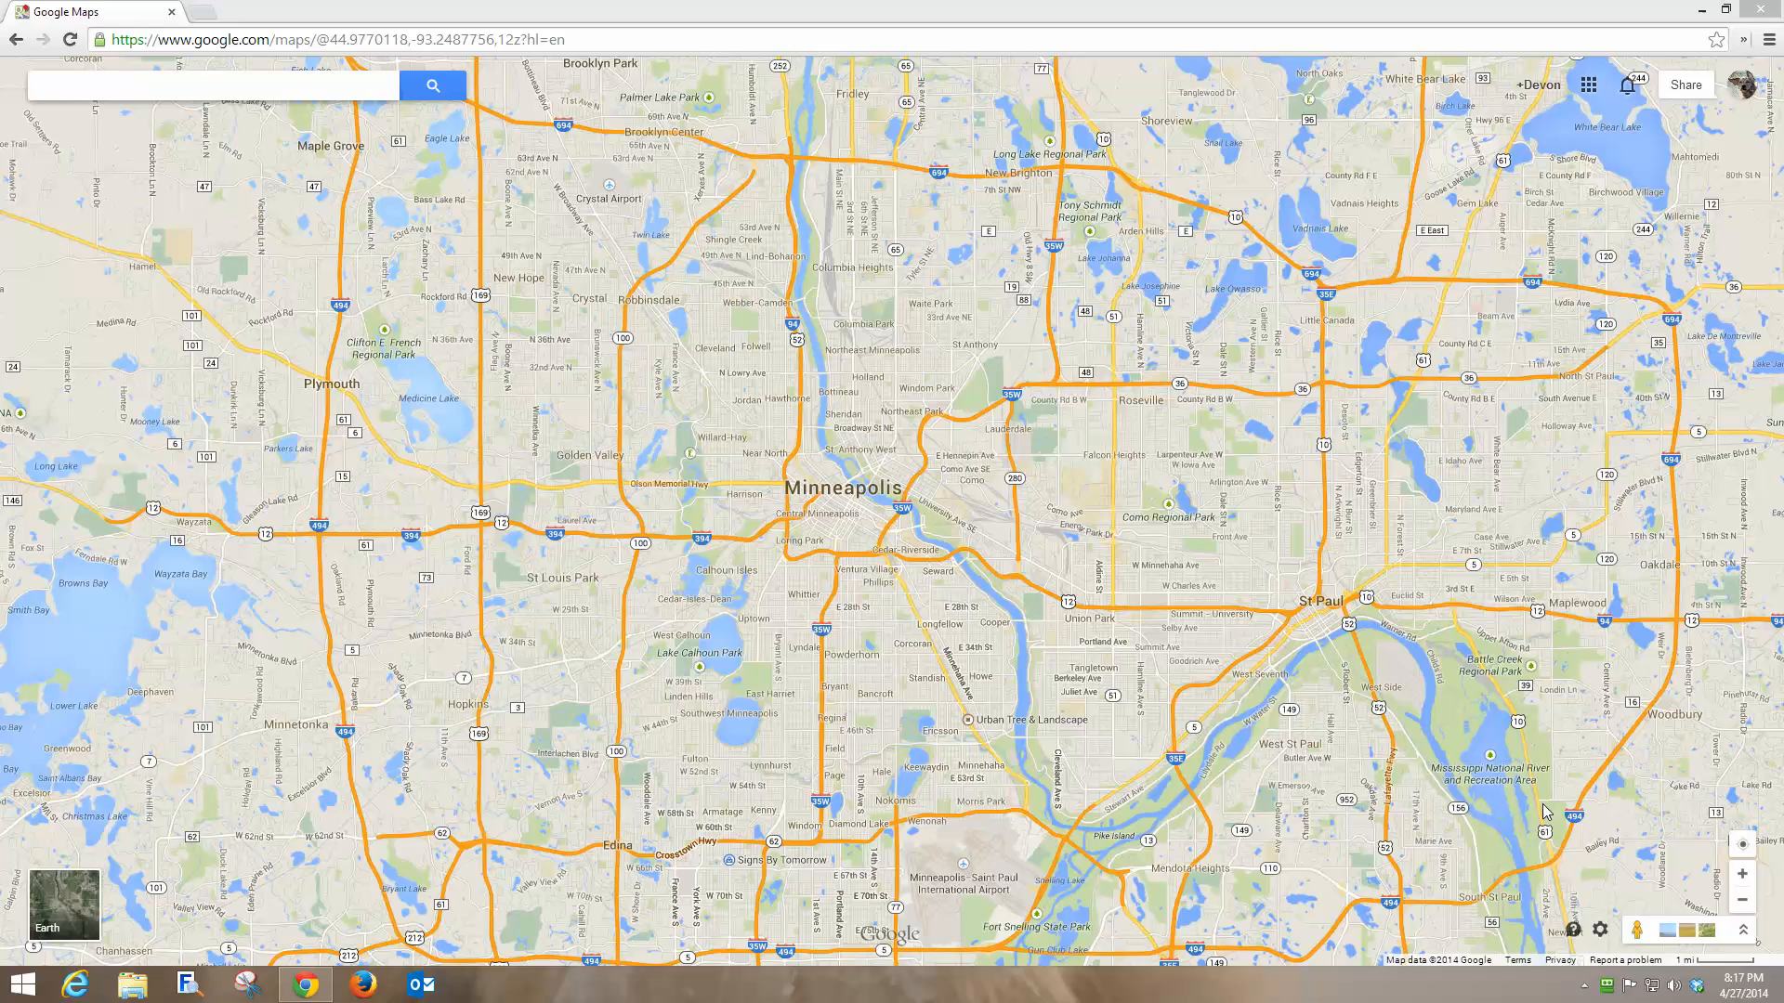
Create a new custom map from My custom maps and title it 'Search for Chloe'.
mouse_move(1524, 783)
click(58, 83)
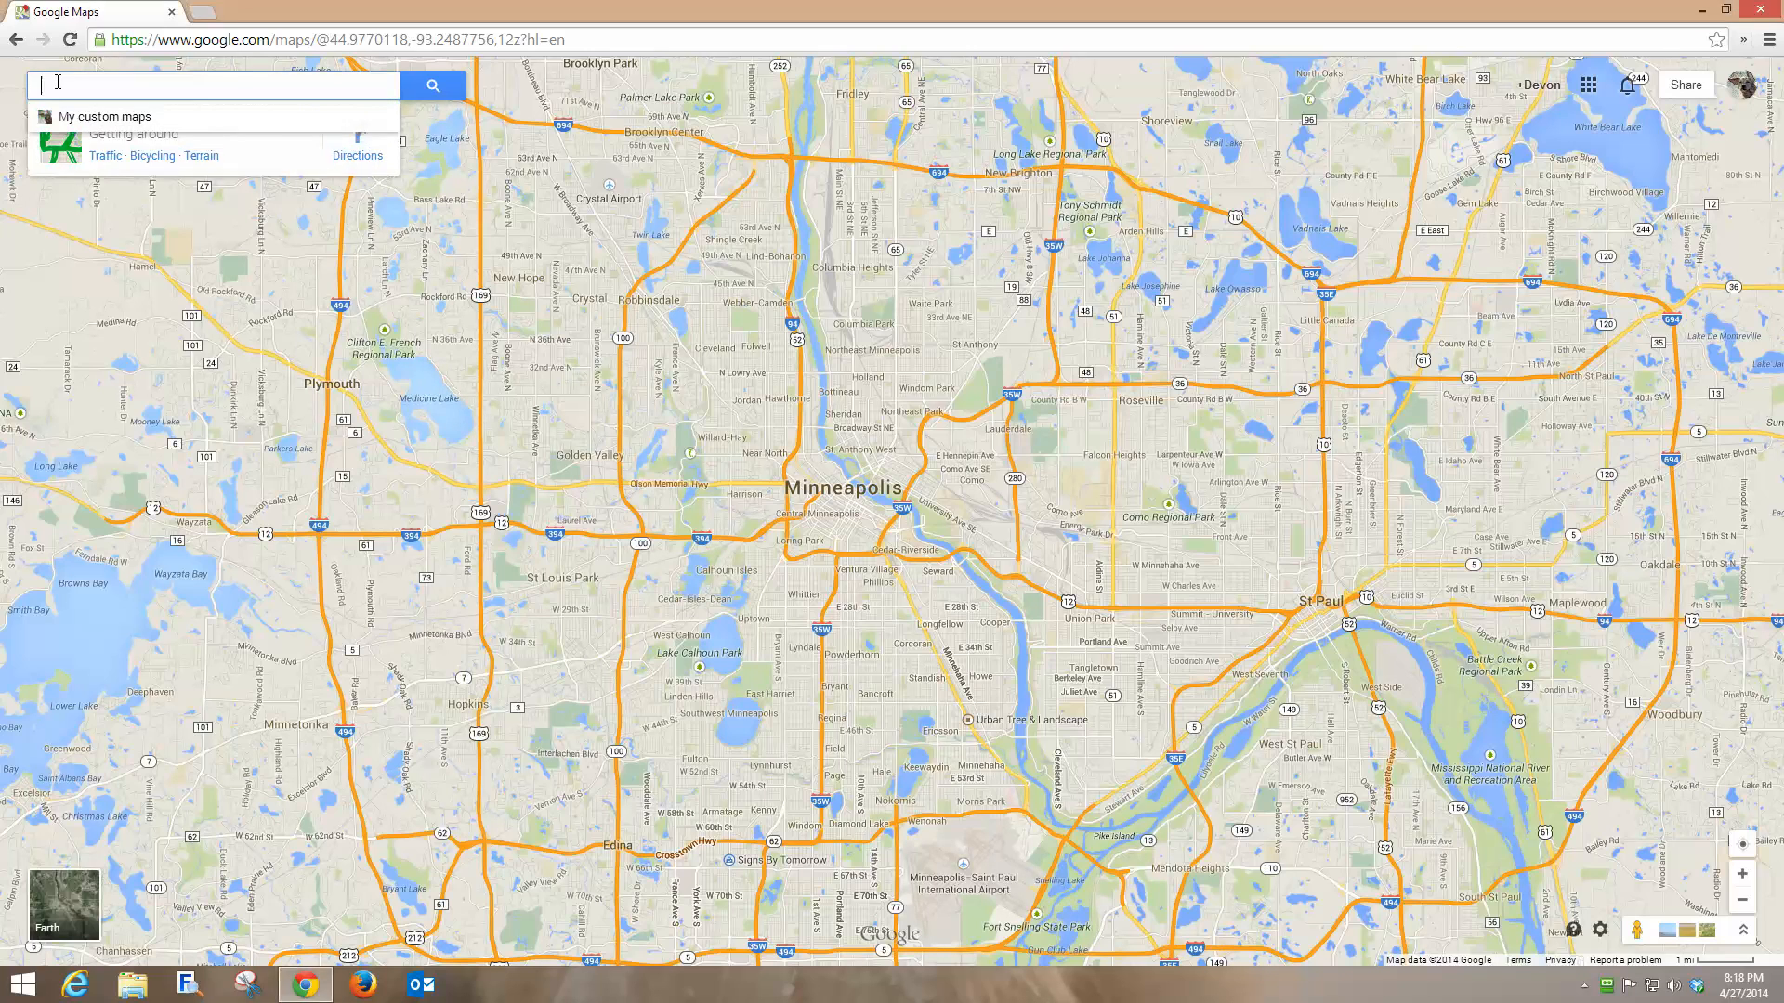
click(119, 122)
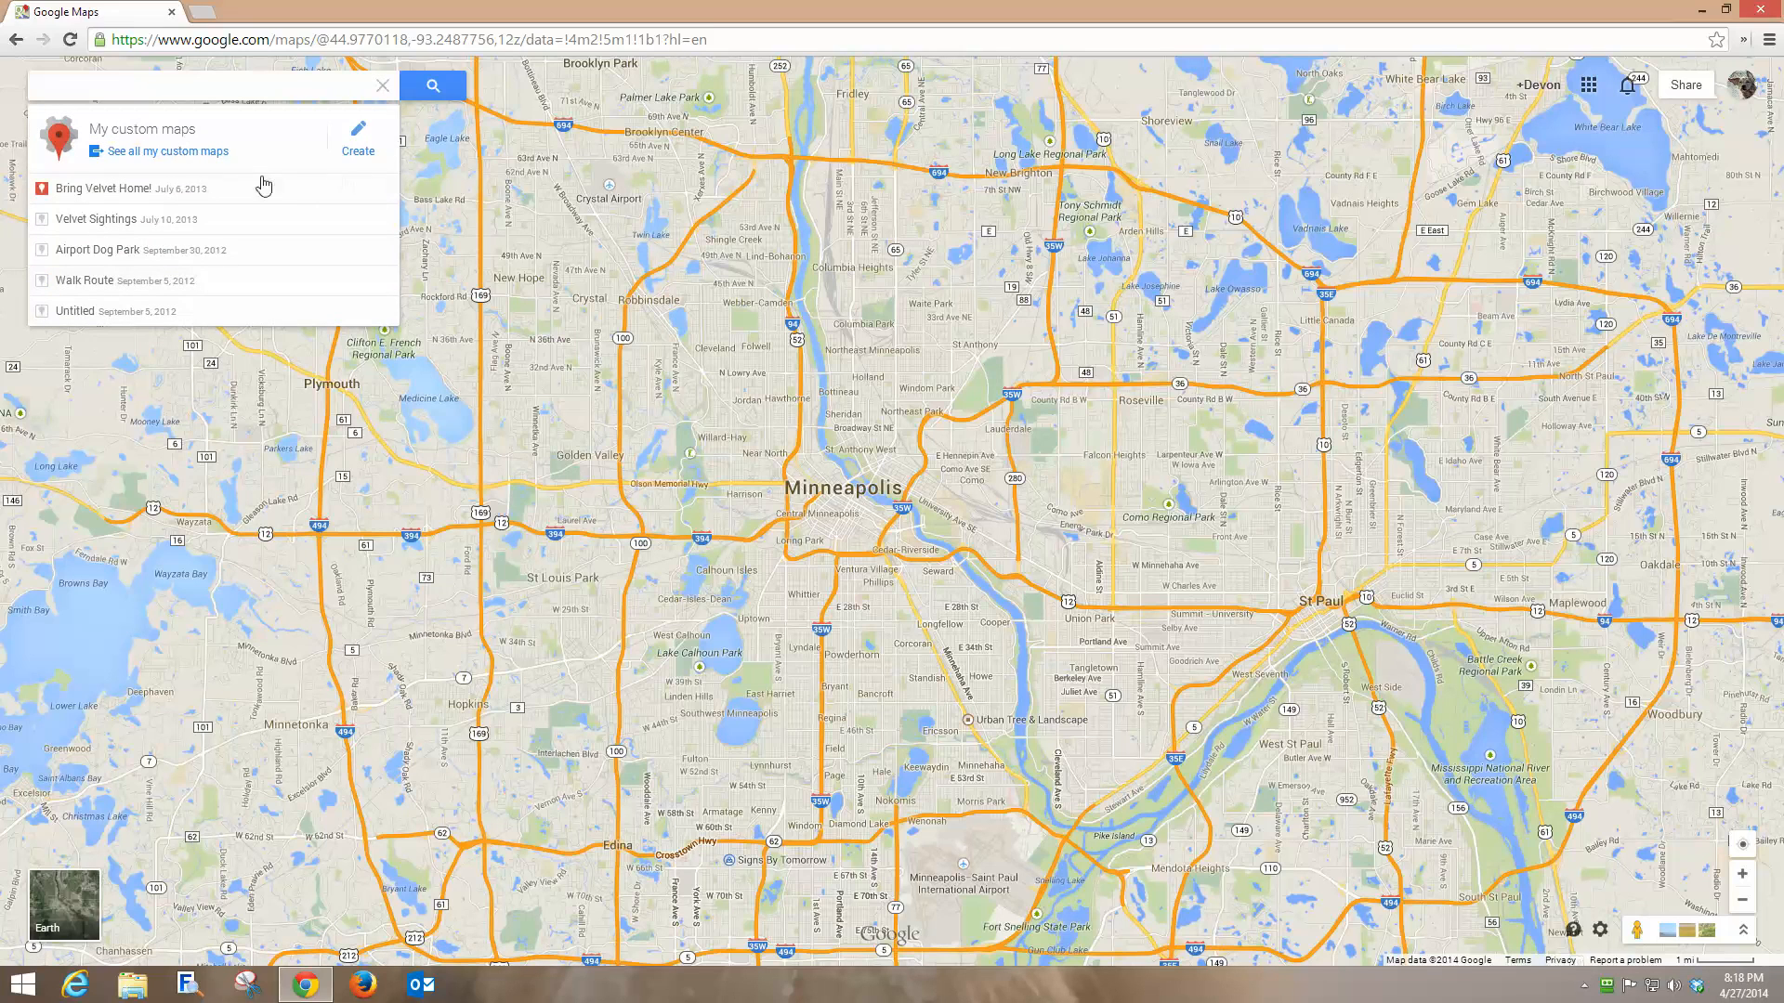
click(358, 152)
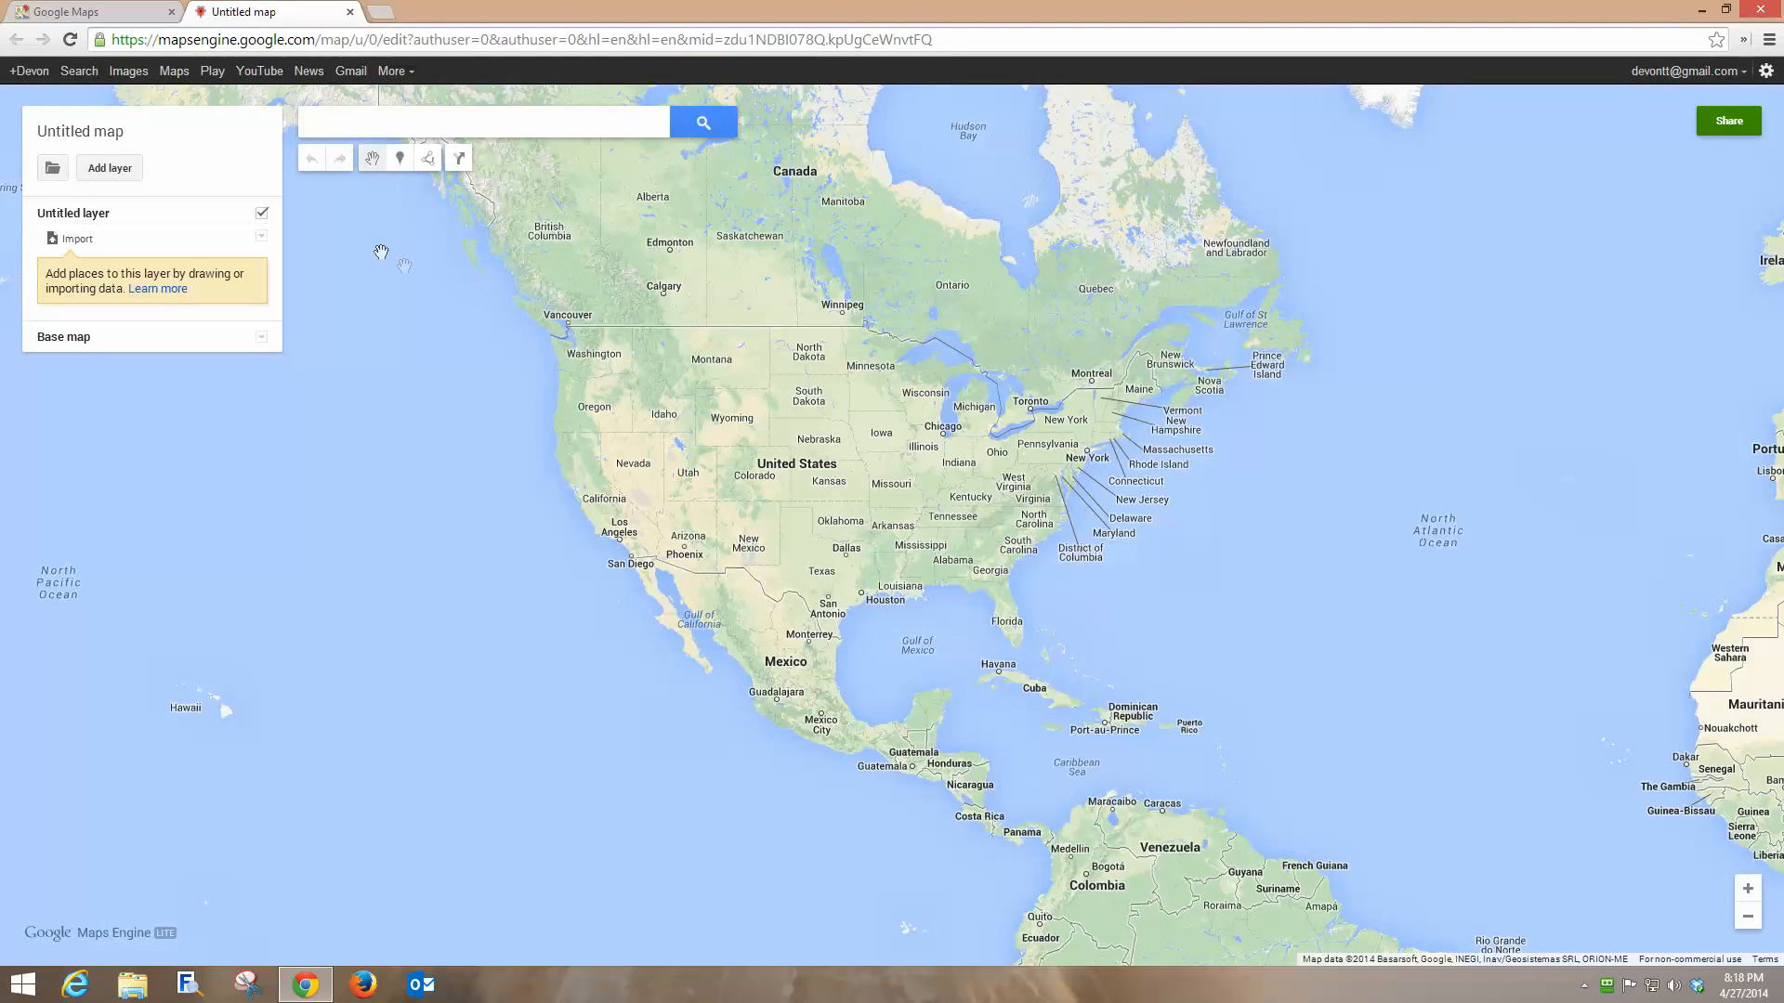
click(102, 140)
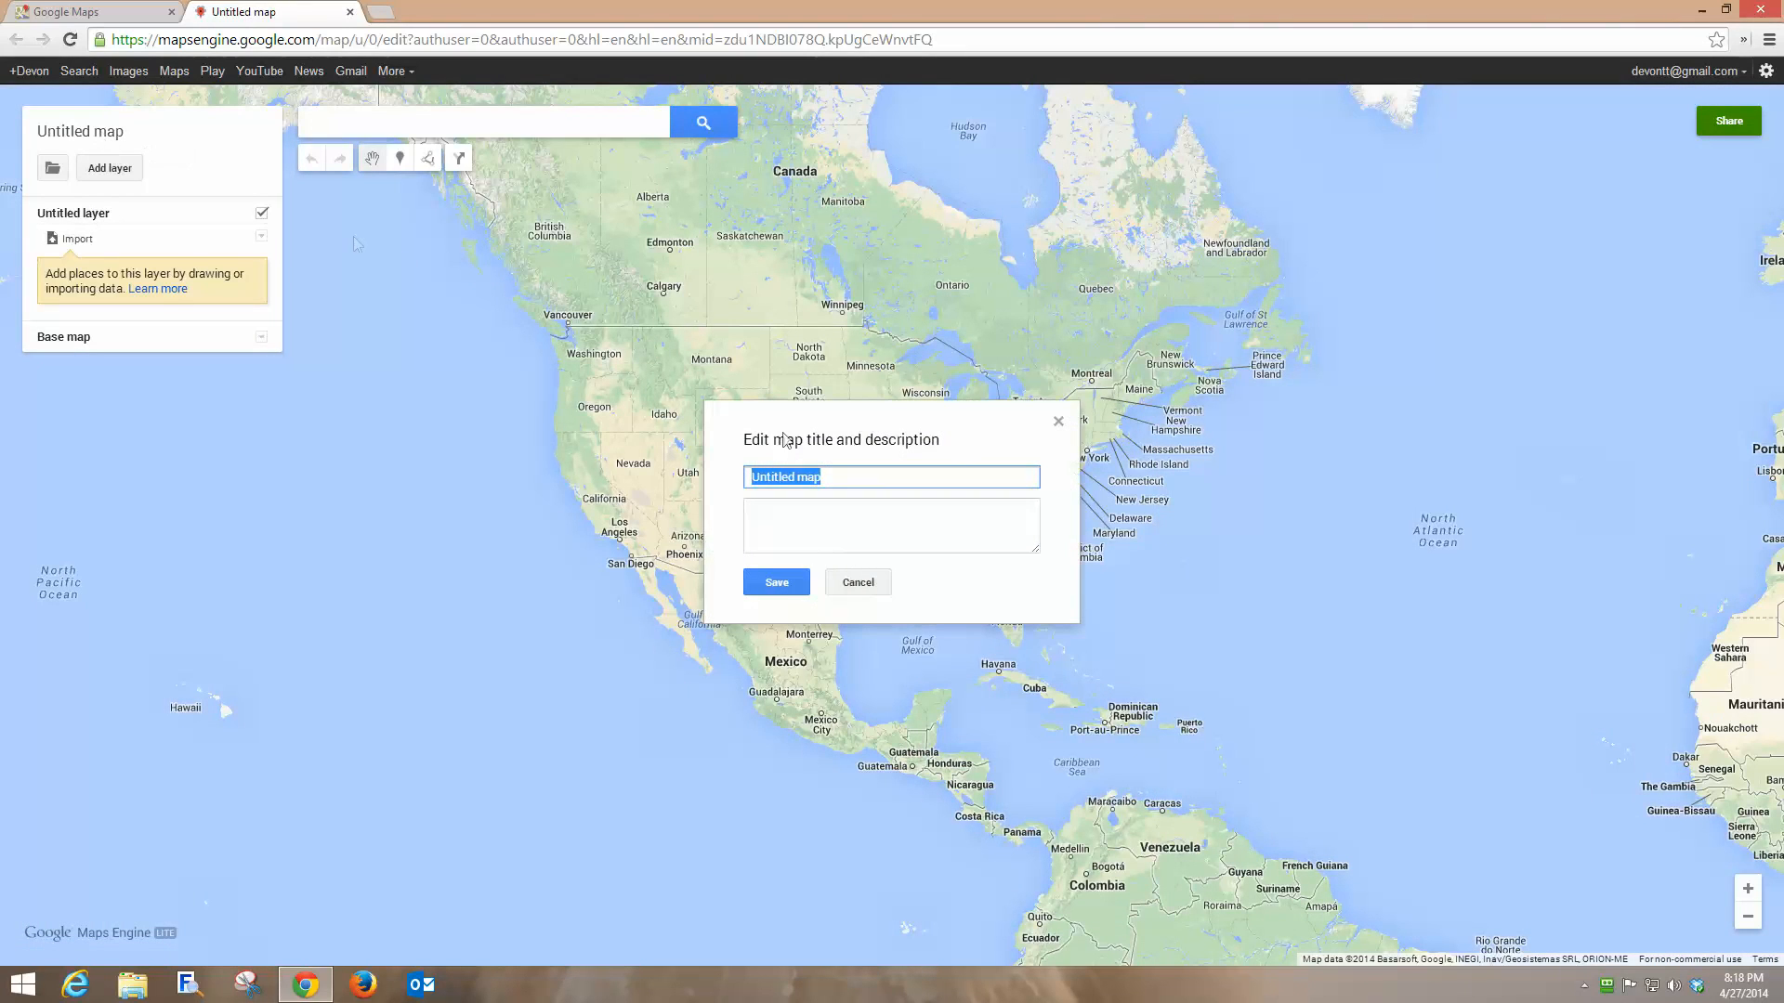
text(Search for Chloe)
click(778, 583)
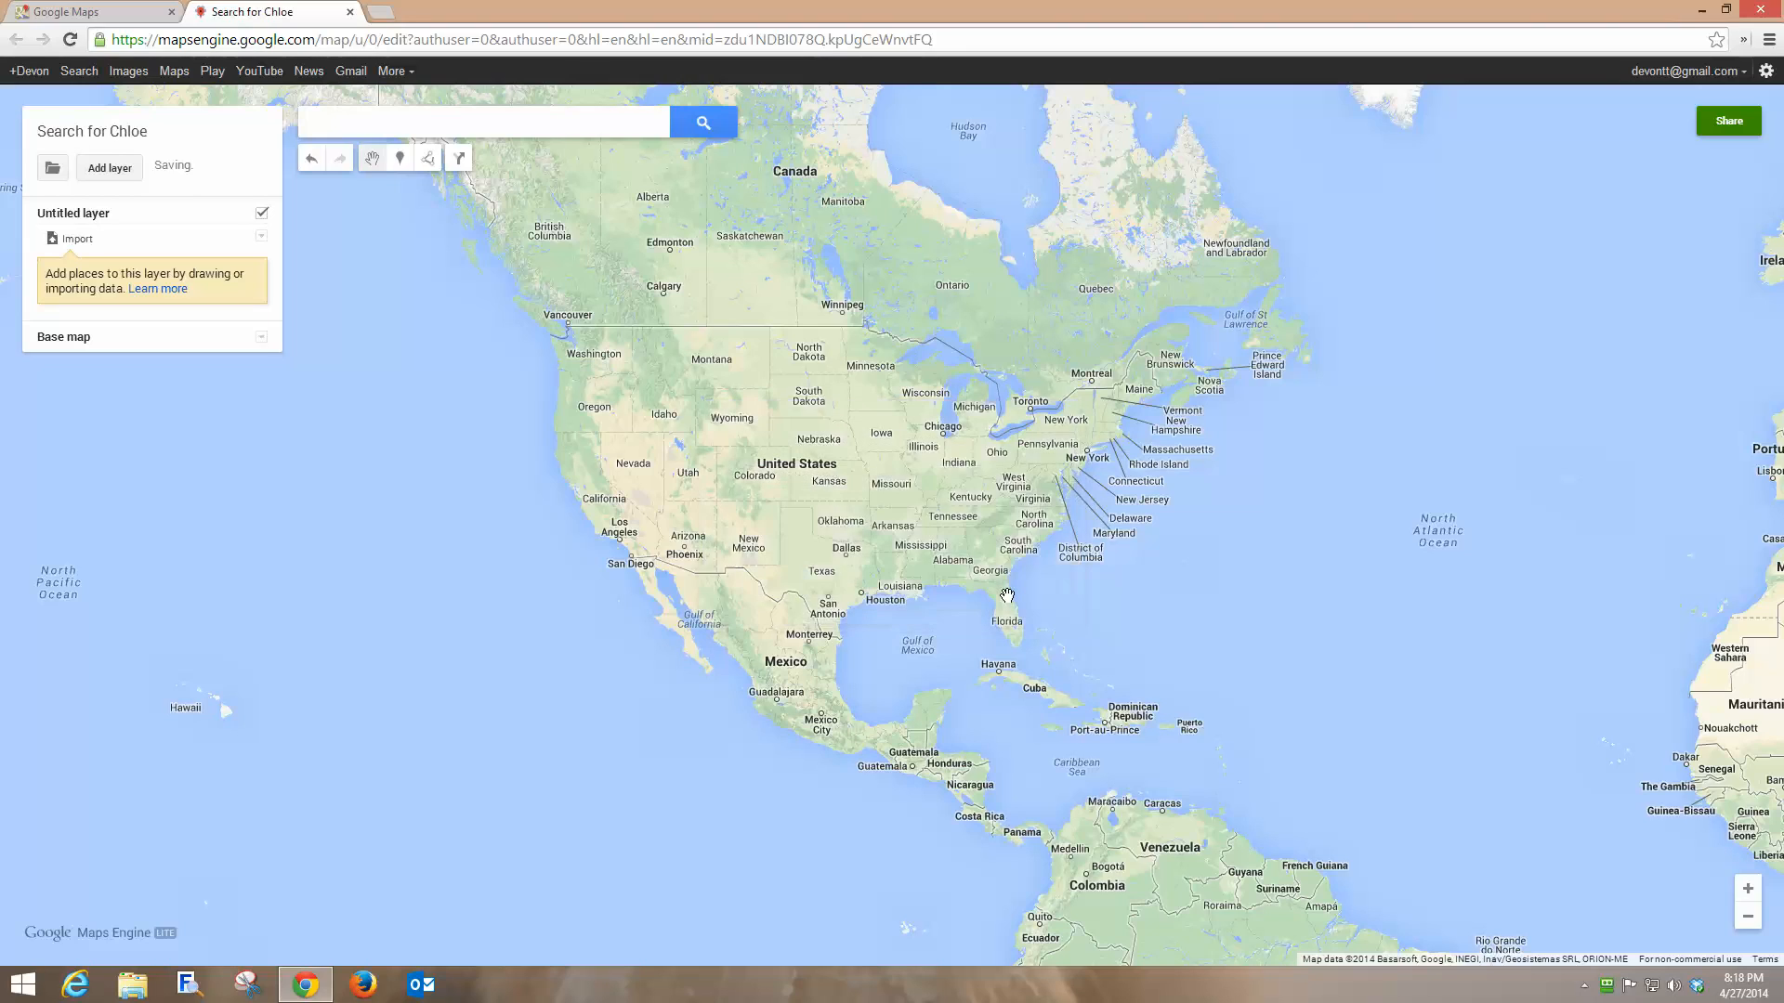
Zoom and pan from North America to centre the map on Minneapolis–St Paul.
click(1750, 890)
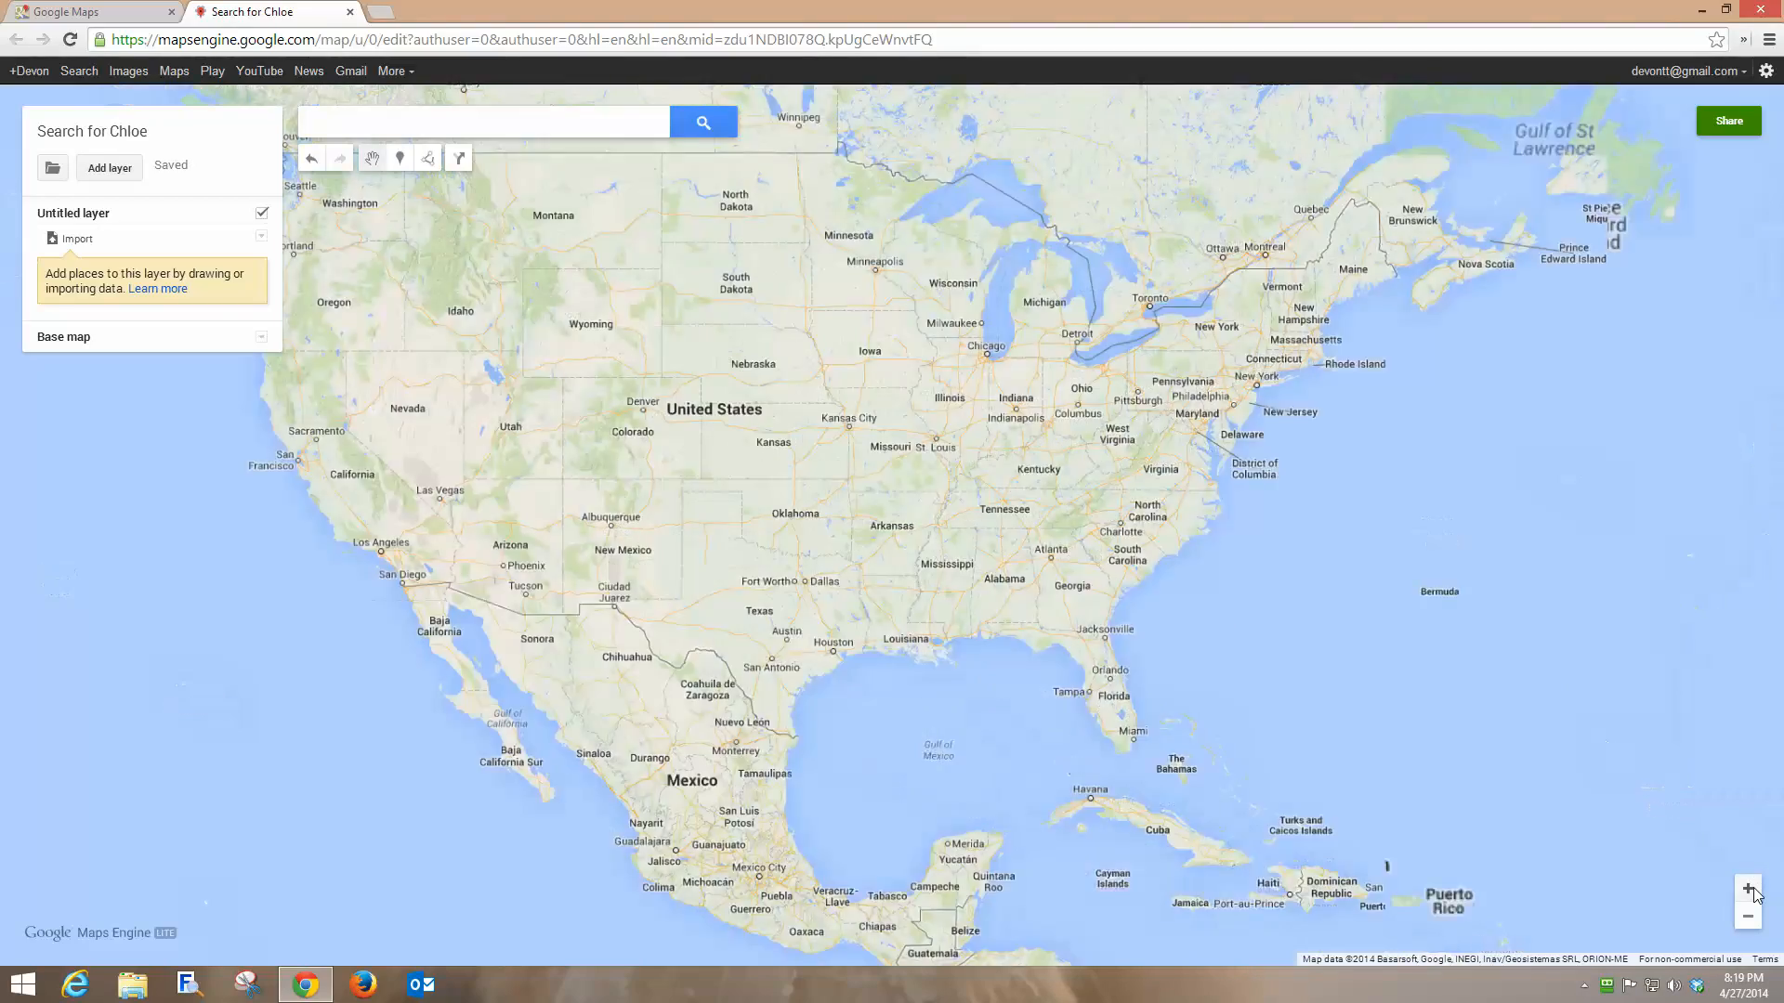
click(1750, 890)
drag(905, 330, 988, 637)
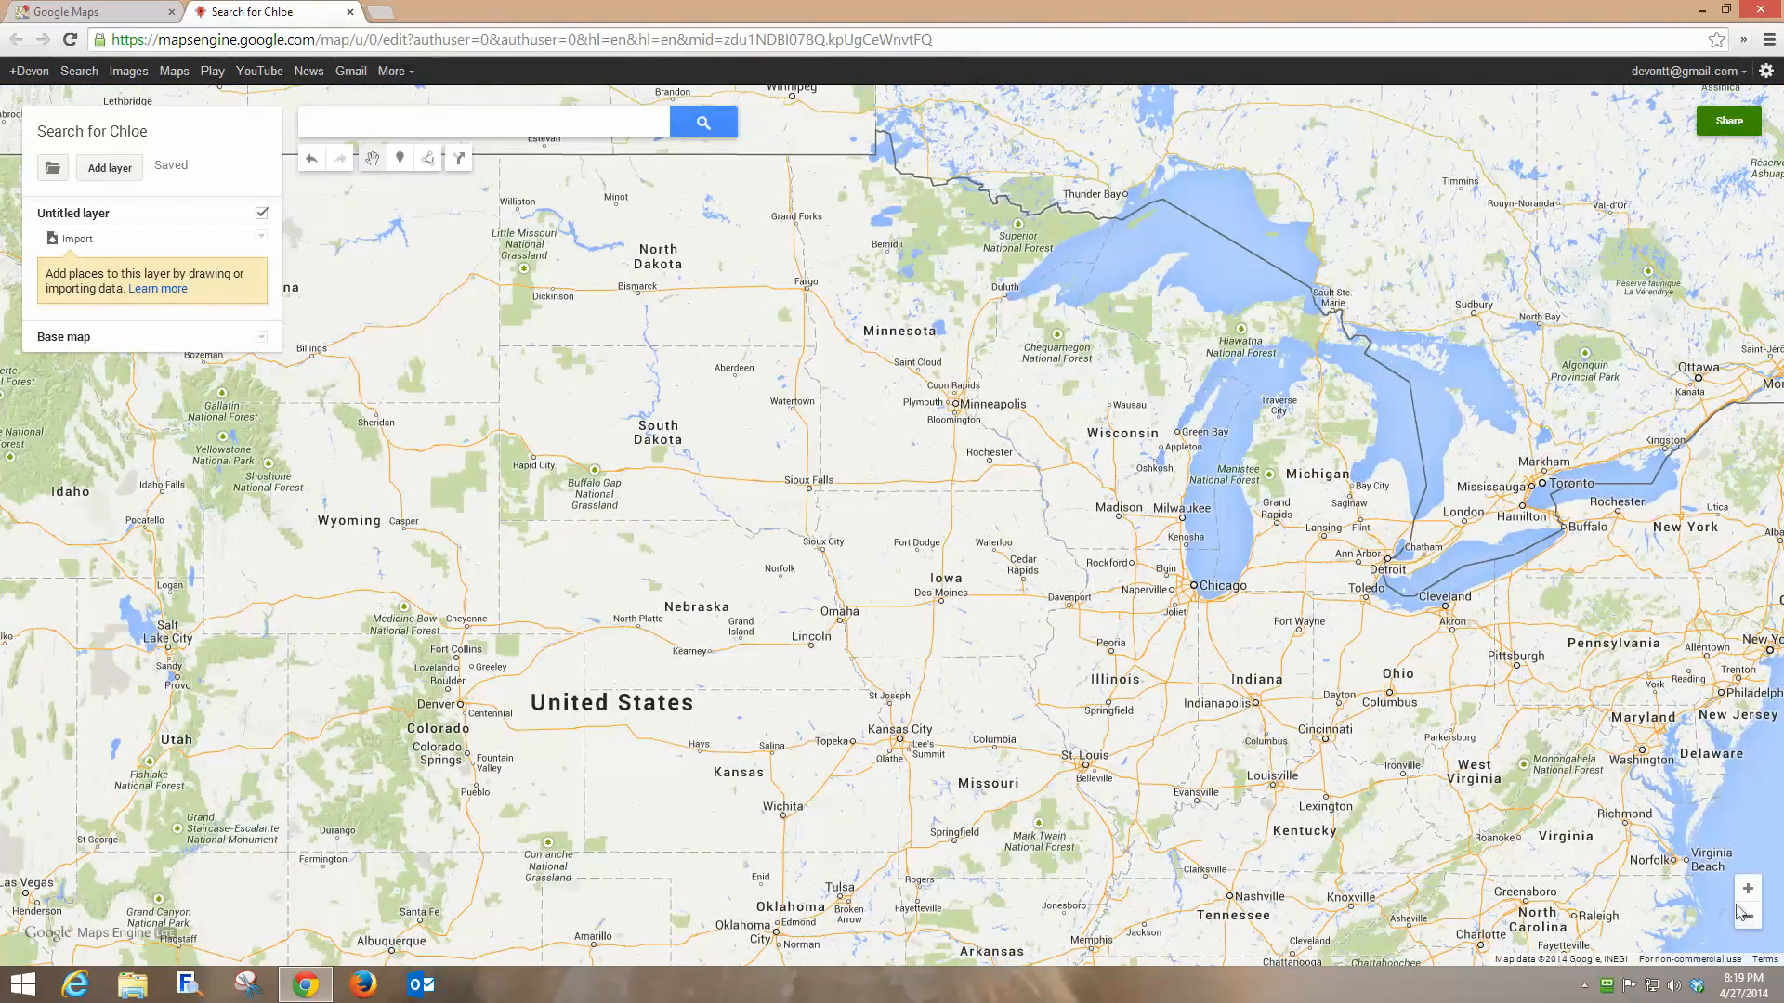
click(1746, 892)
drag(993, 398, 632, 827)
scroll(892, 515, down, 2)
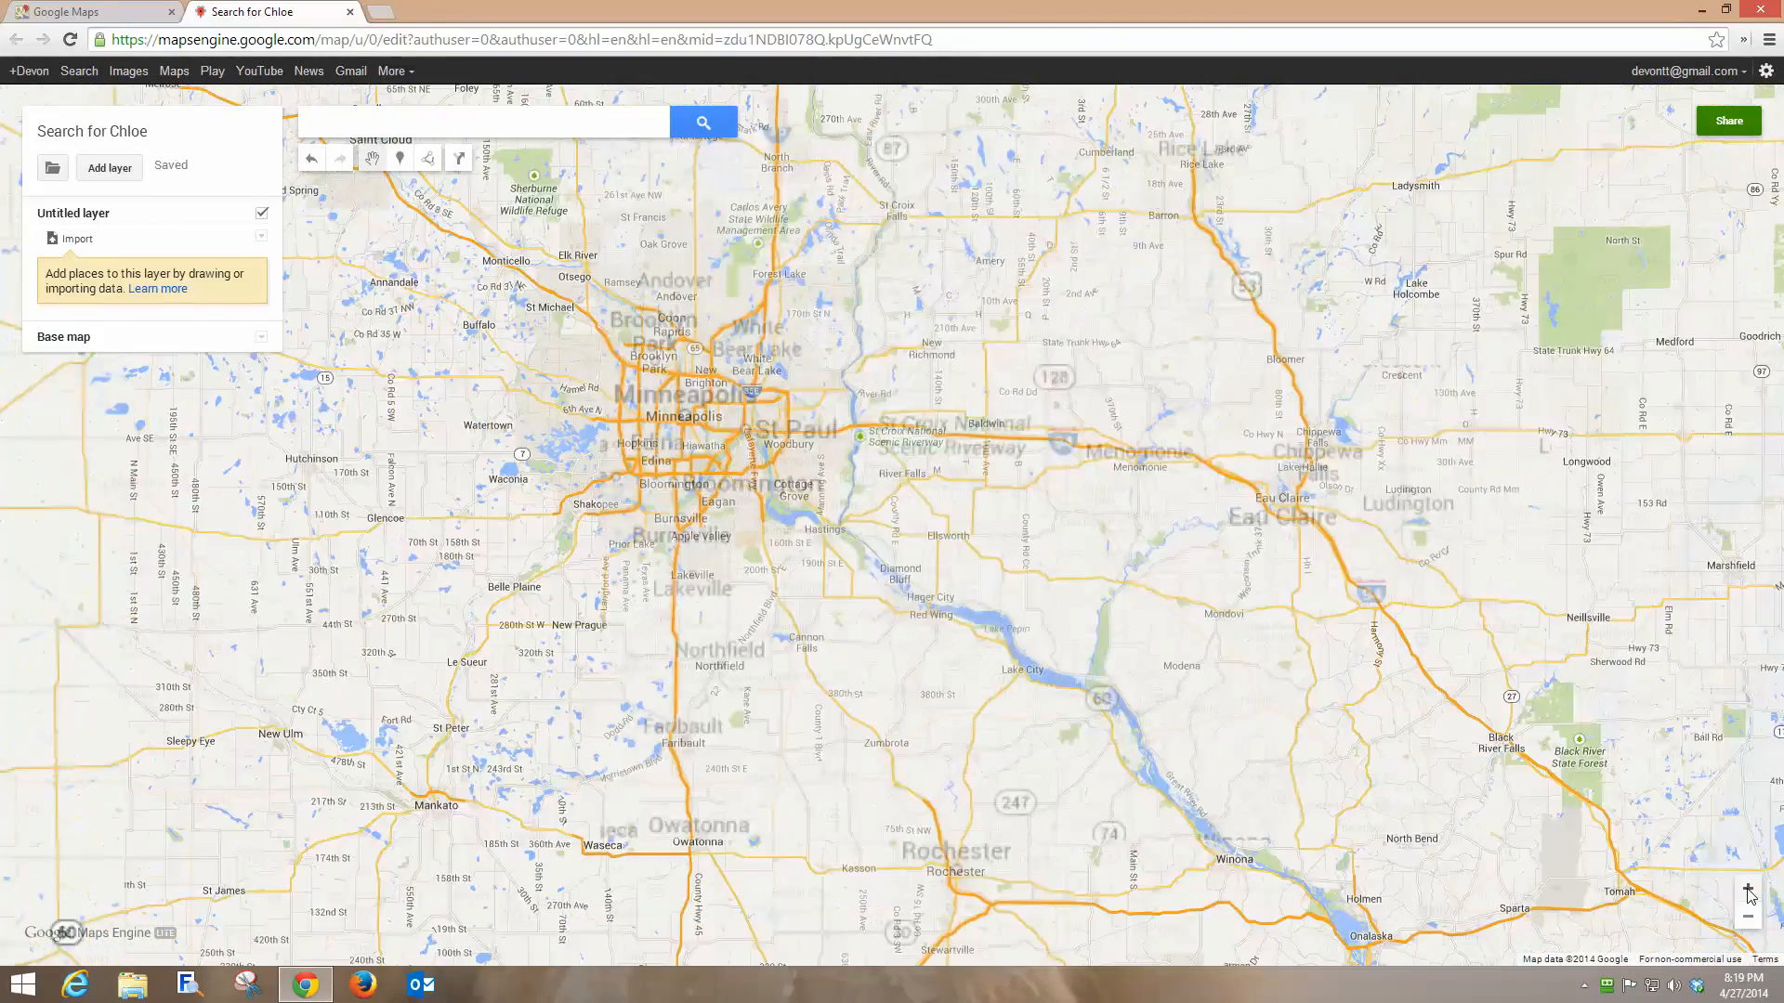
drag(650, 330, 1348, 641)
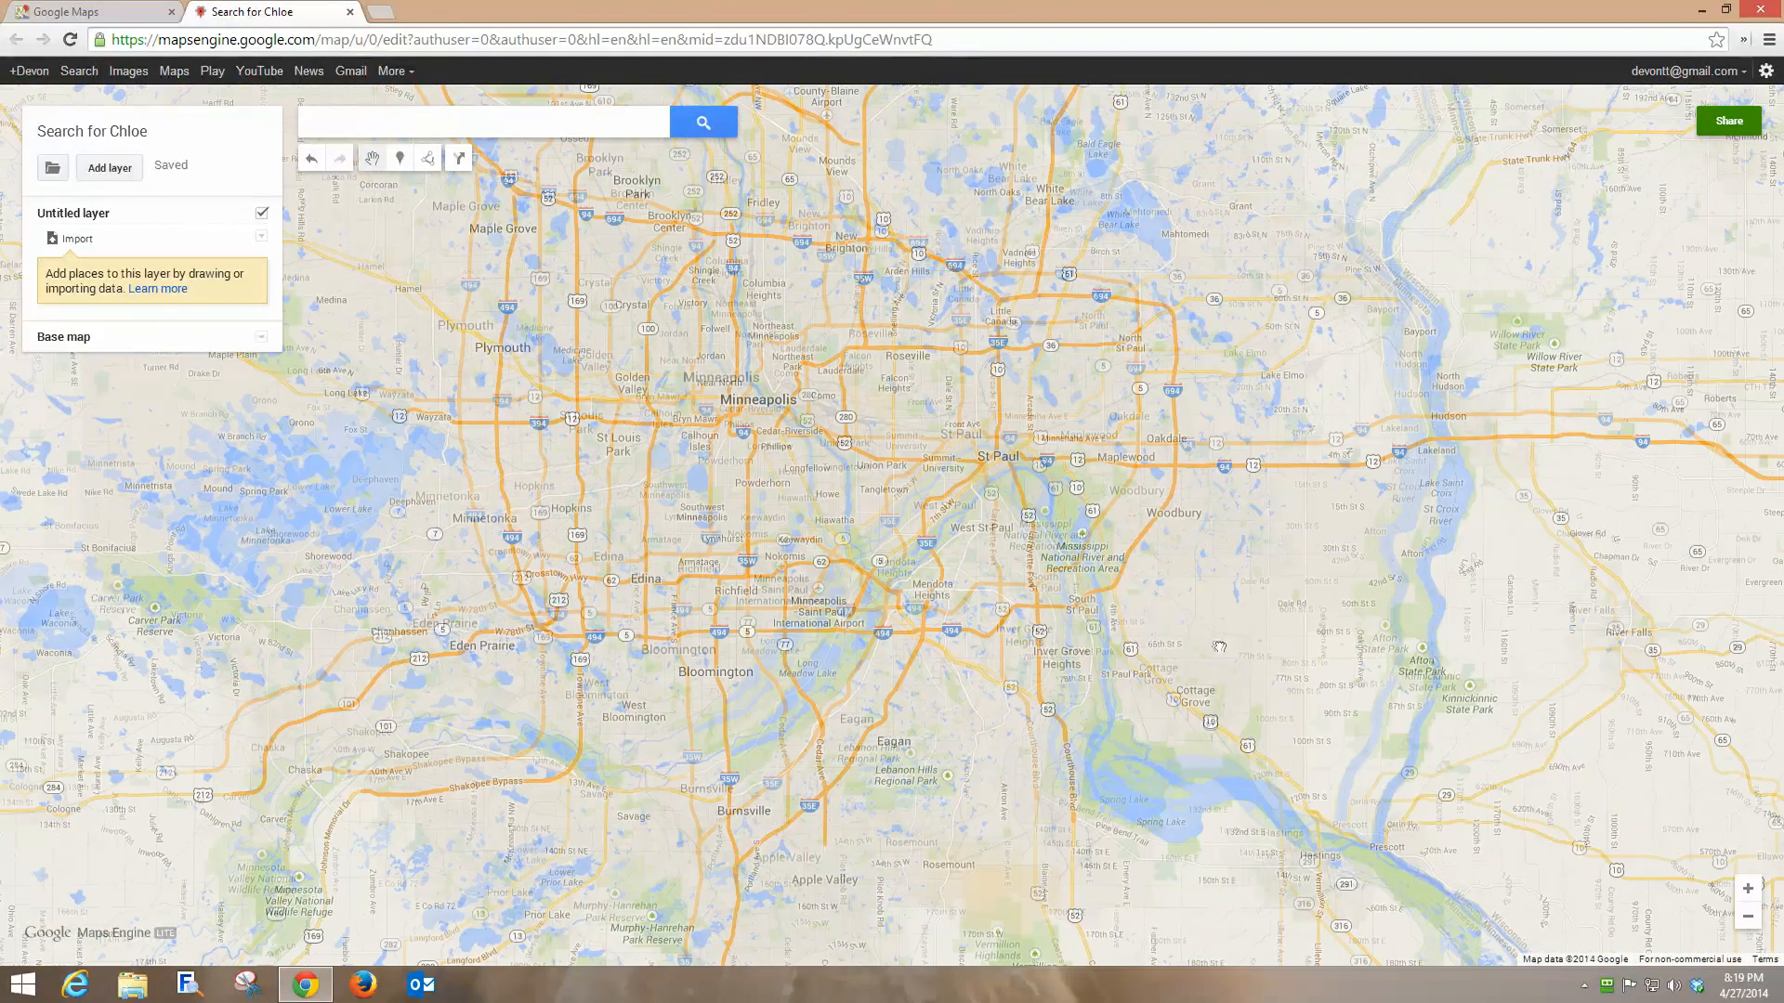
Zoom to street level over south Minneapolis, between Lake Calhoun and Powderhorn Park.
click(1754, 893)
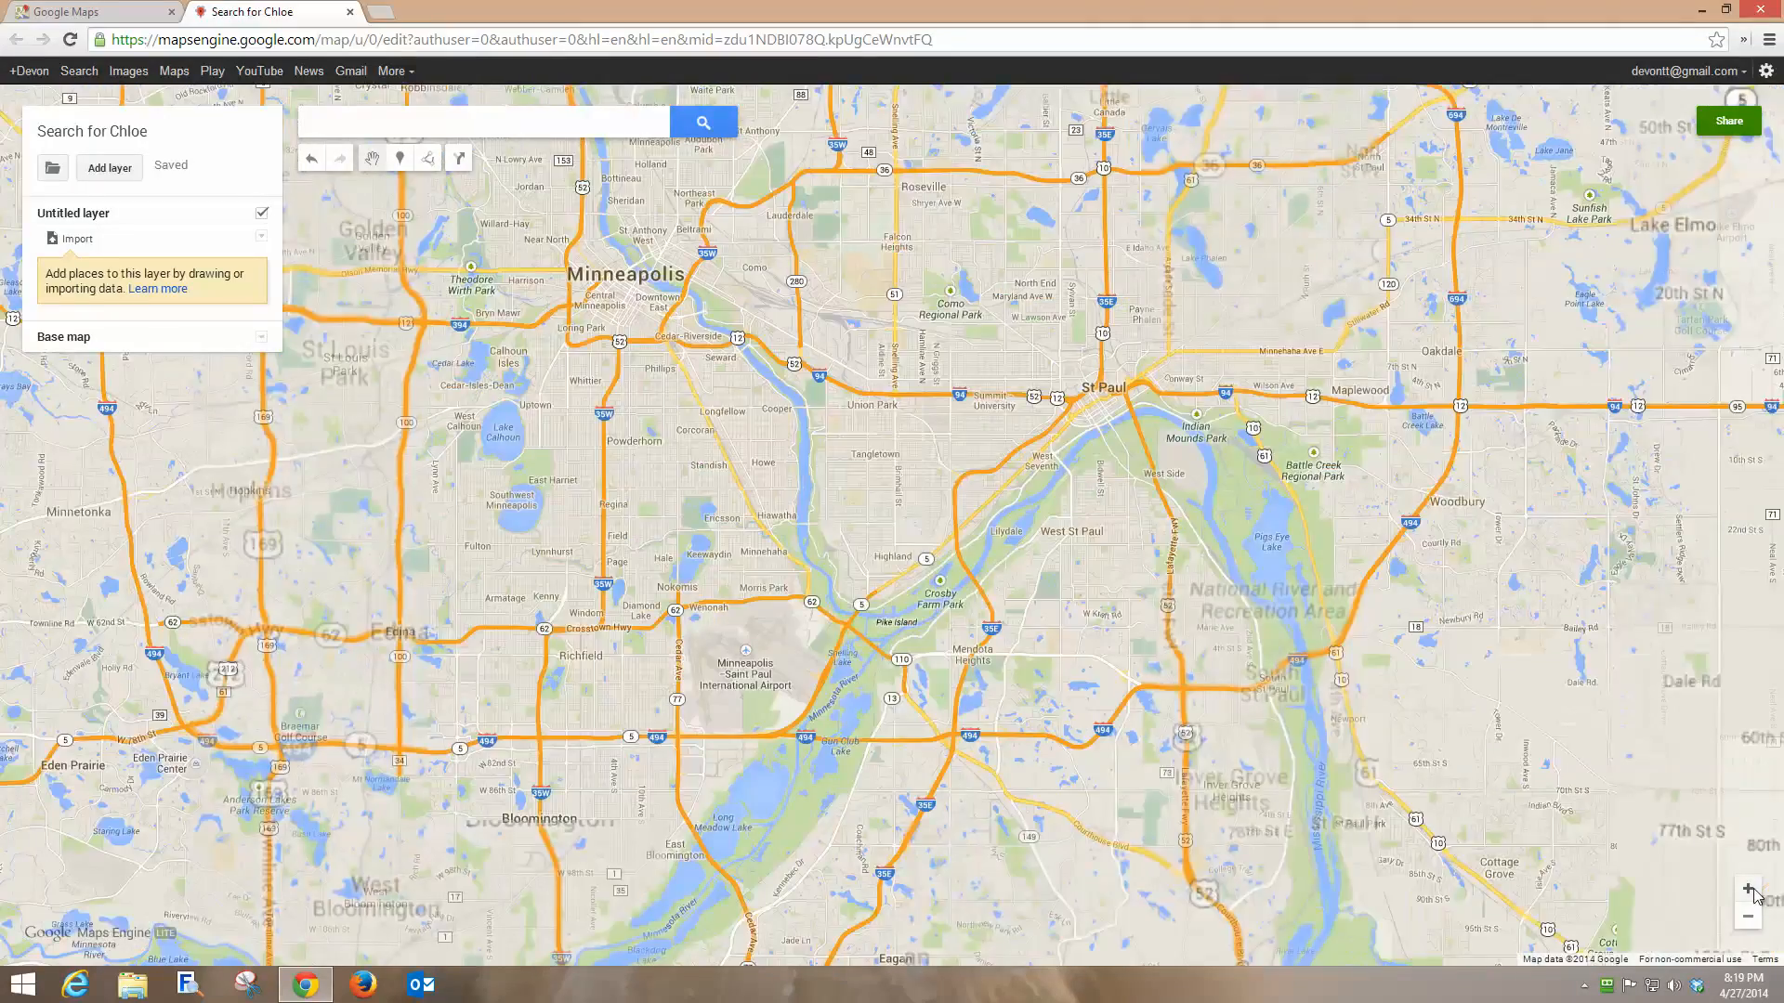
click(1754, 893)
click(1754, 893)
drag(829, 420, 1471, 401)
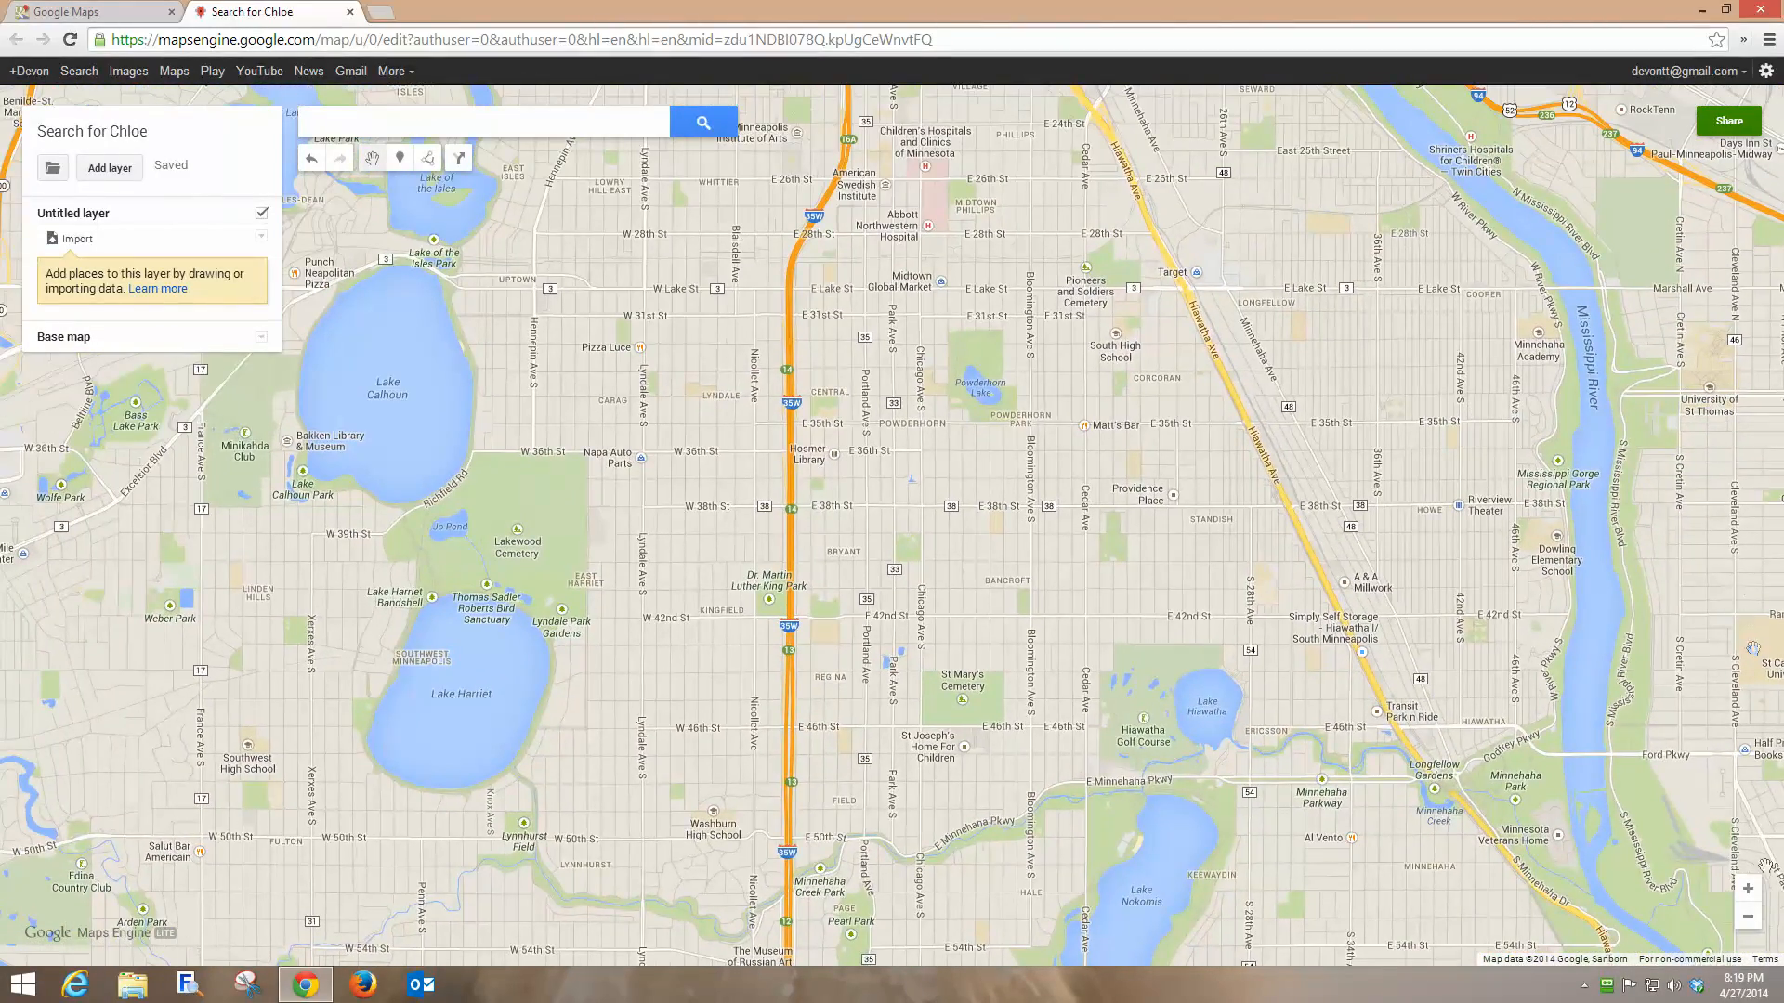
click(1753, 900)
drag(775, 503, 1056, 749)
drag(859, 403, 834, 617)
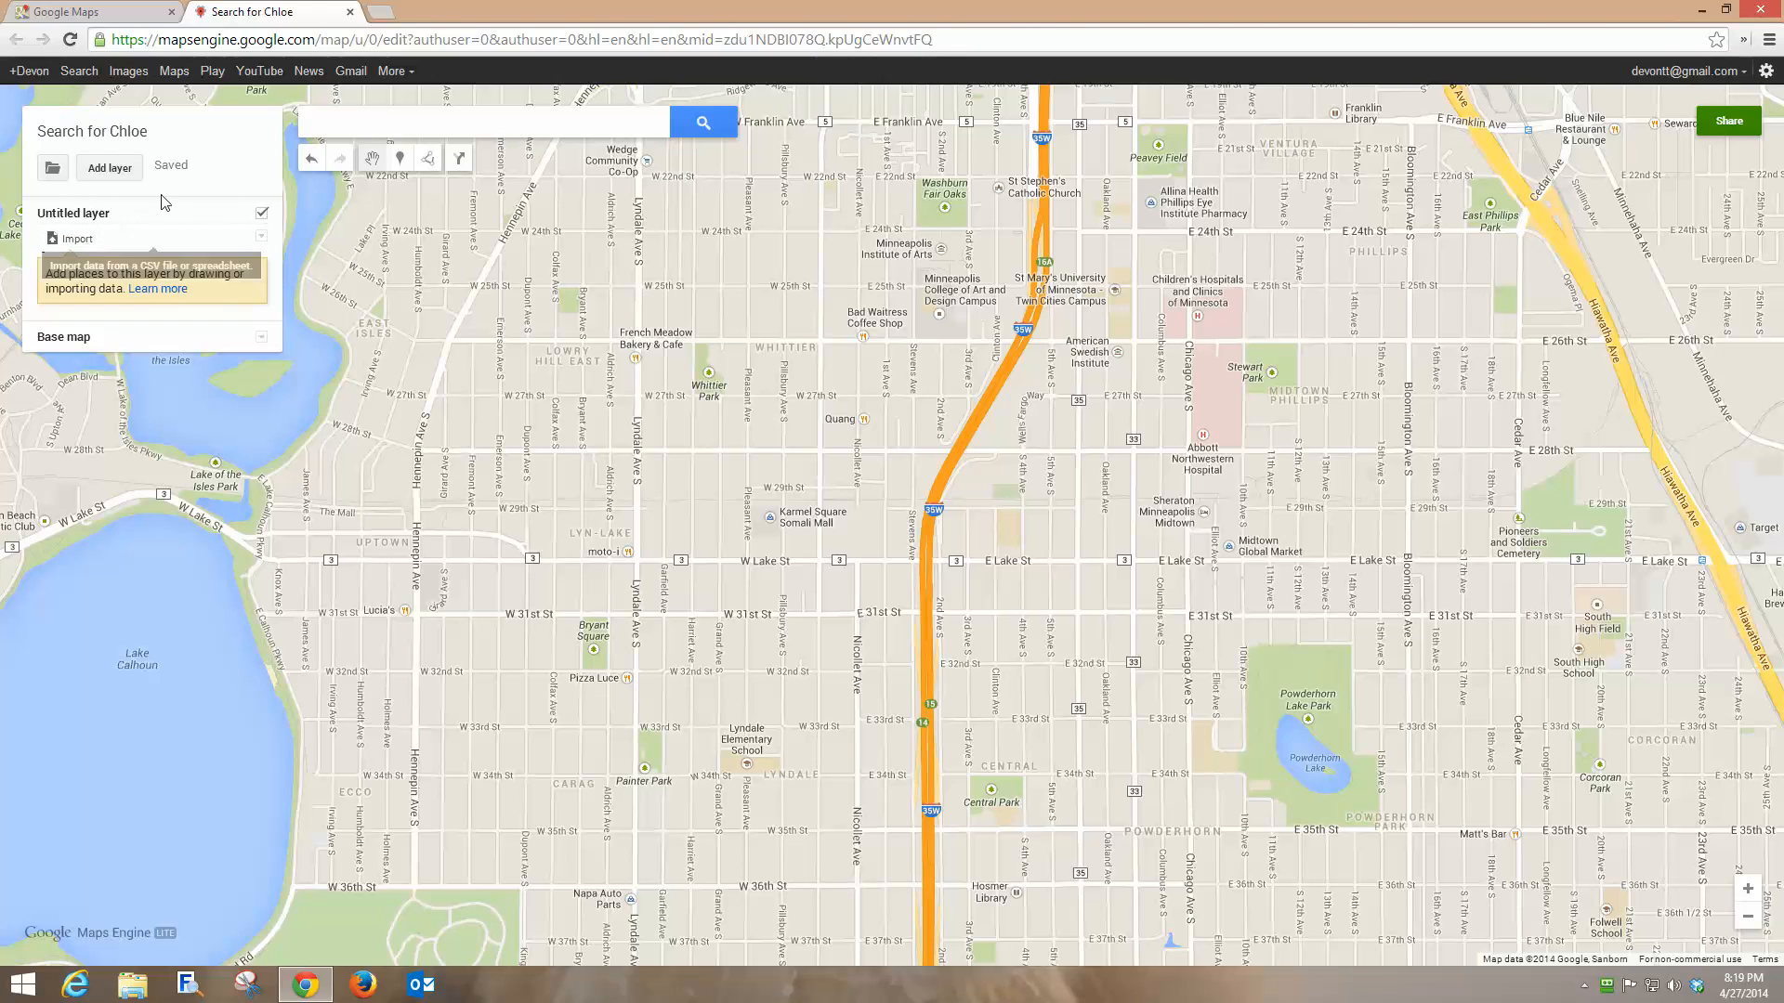
Rename the untitled layer to 'Sightings'.
click(84, 220)
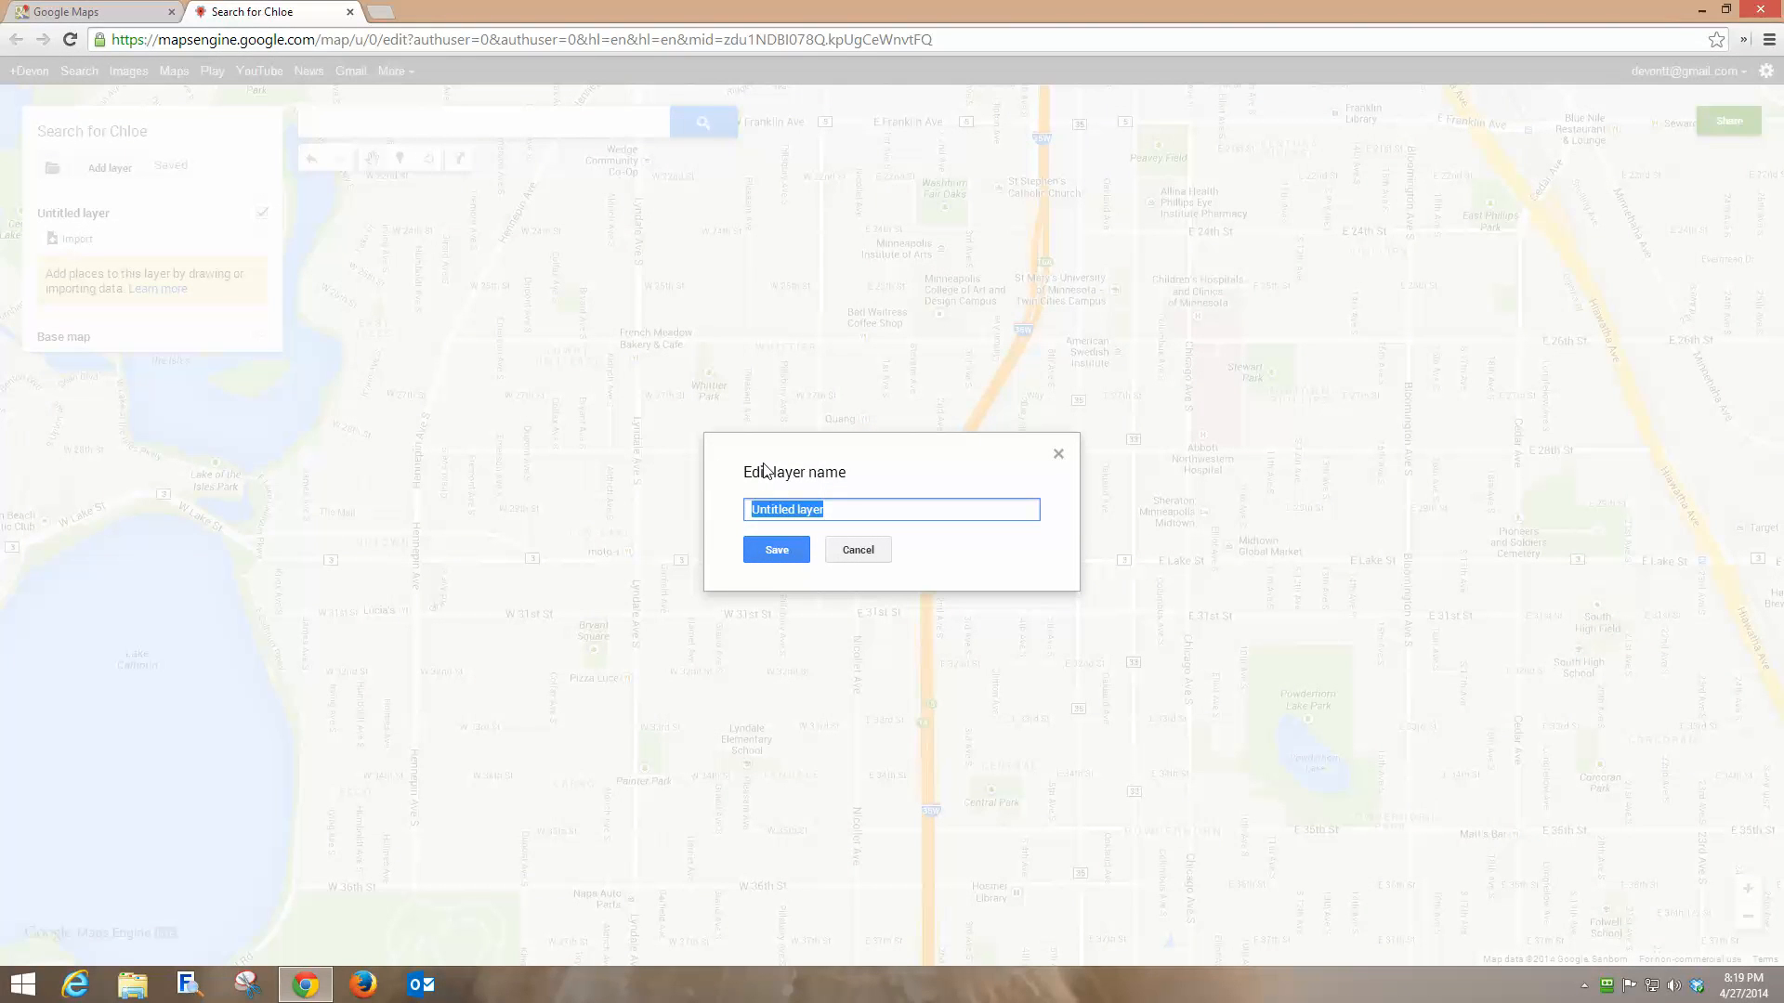
text(Sightings)
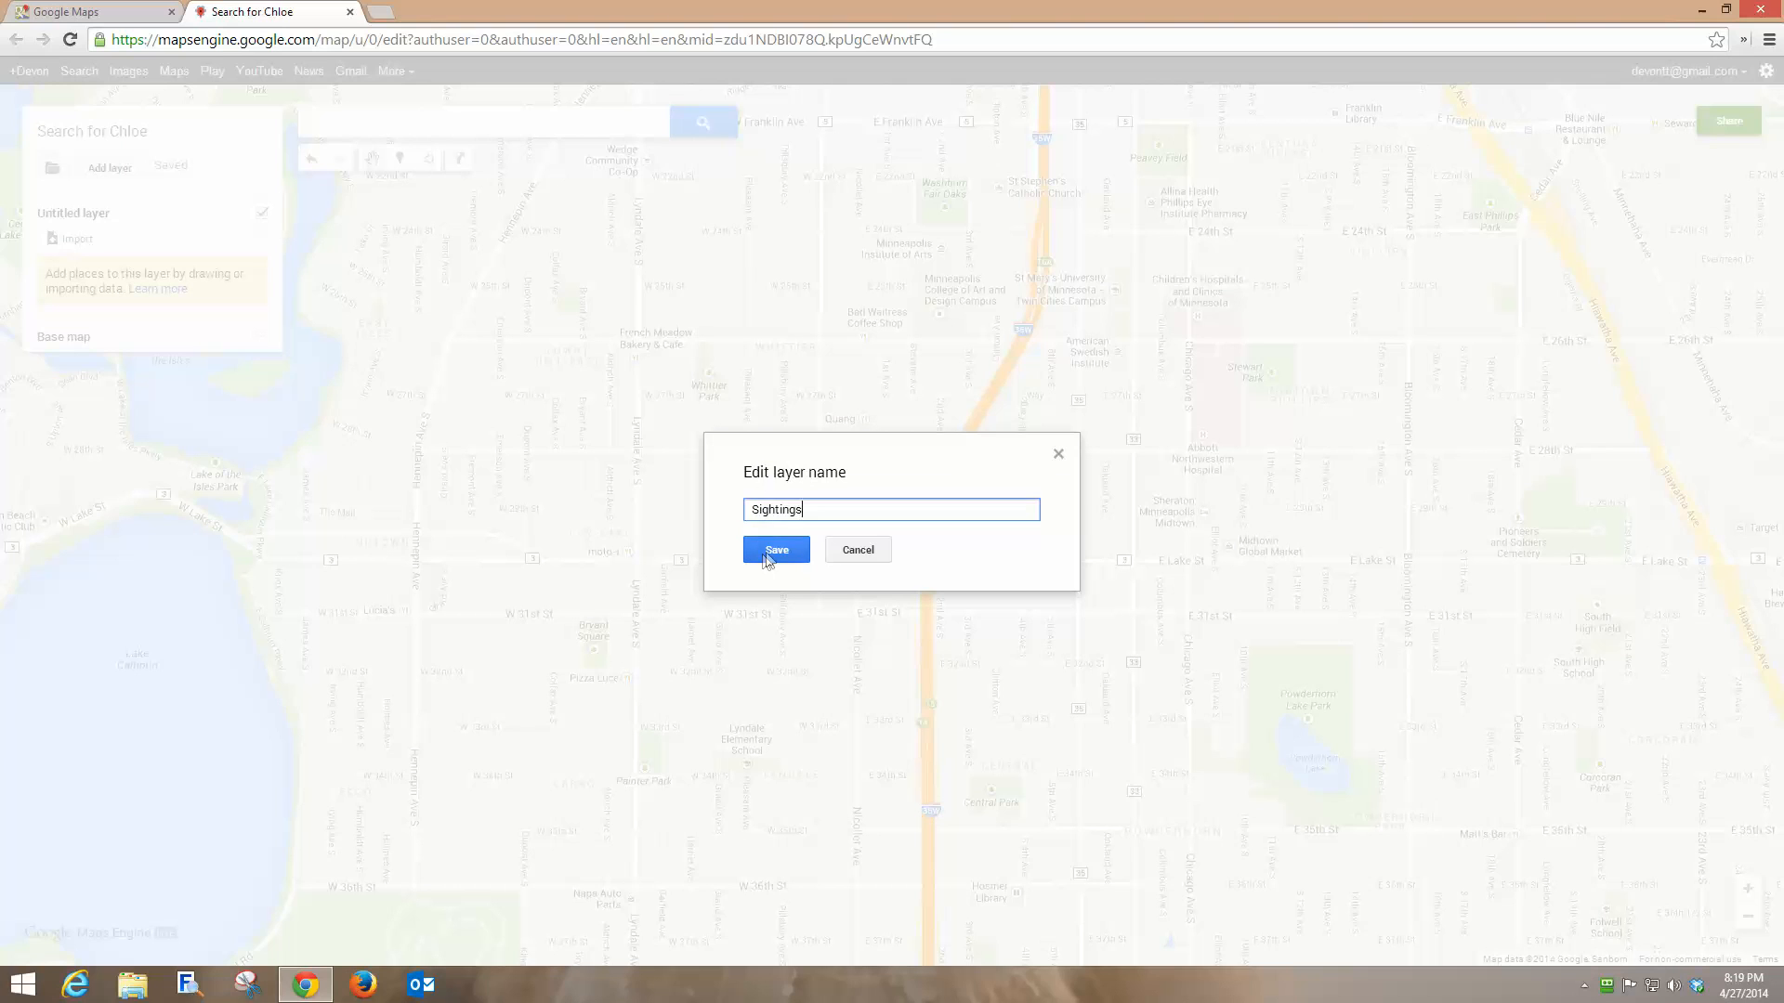
click(771, 553)
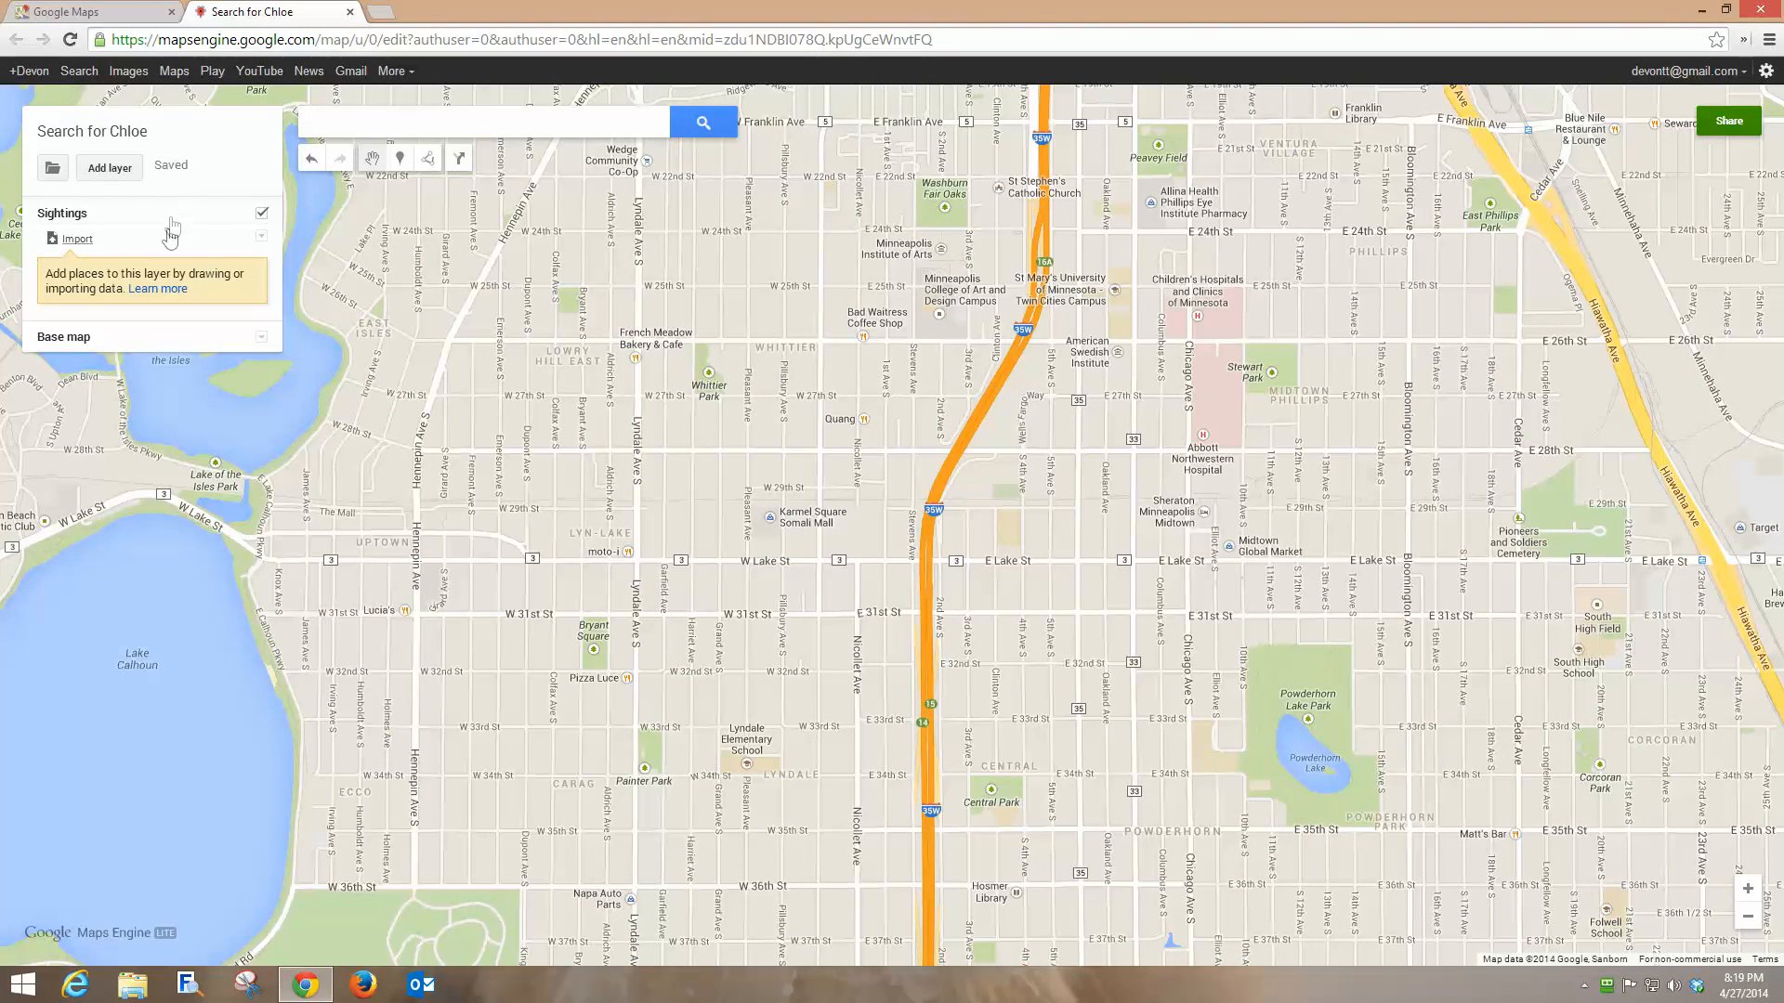
Add a second layer and name it 'Flyers and Signs'.
click(109, 170)
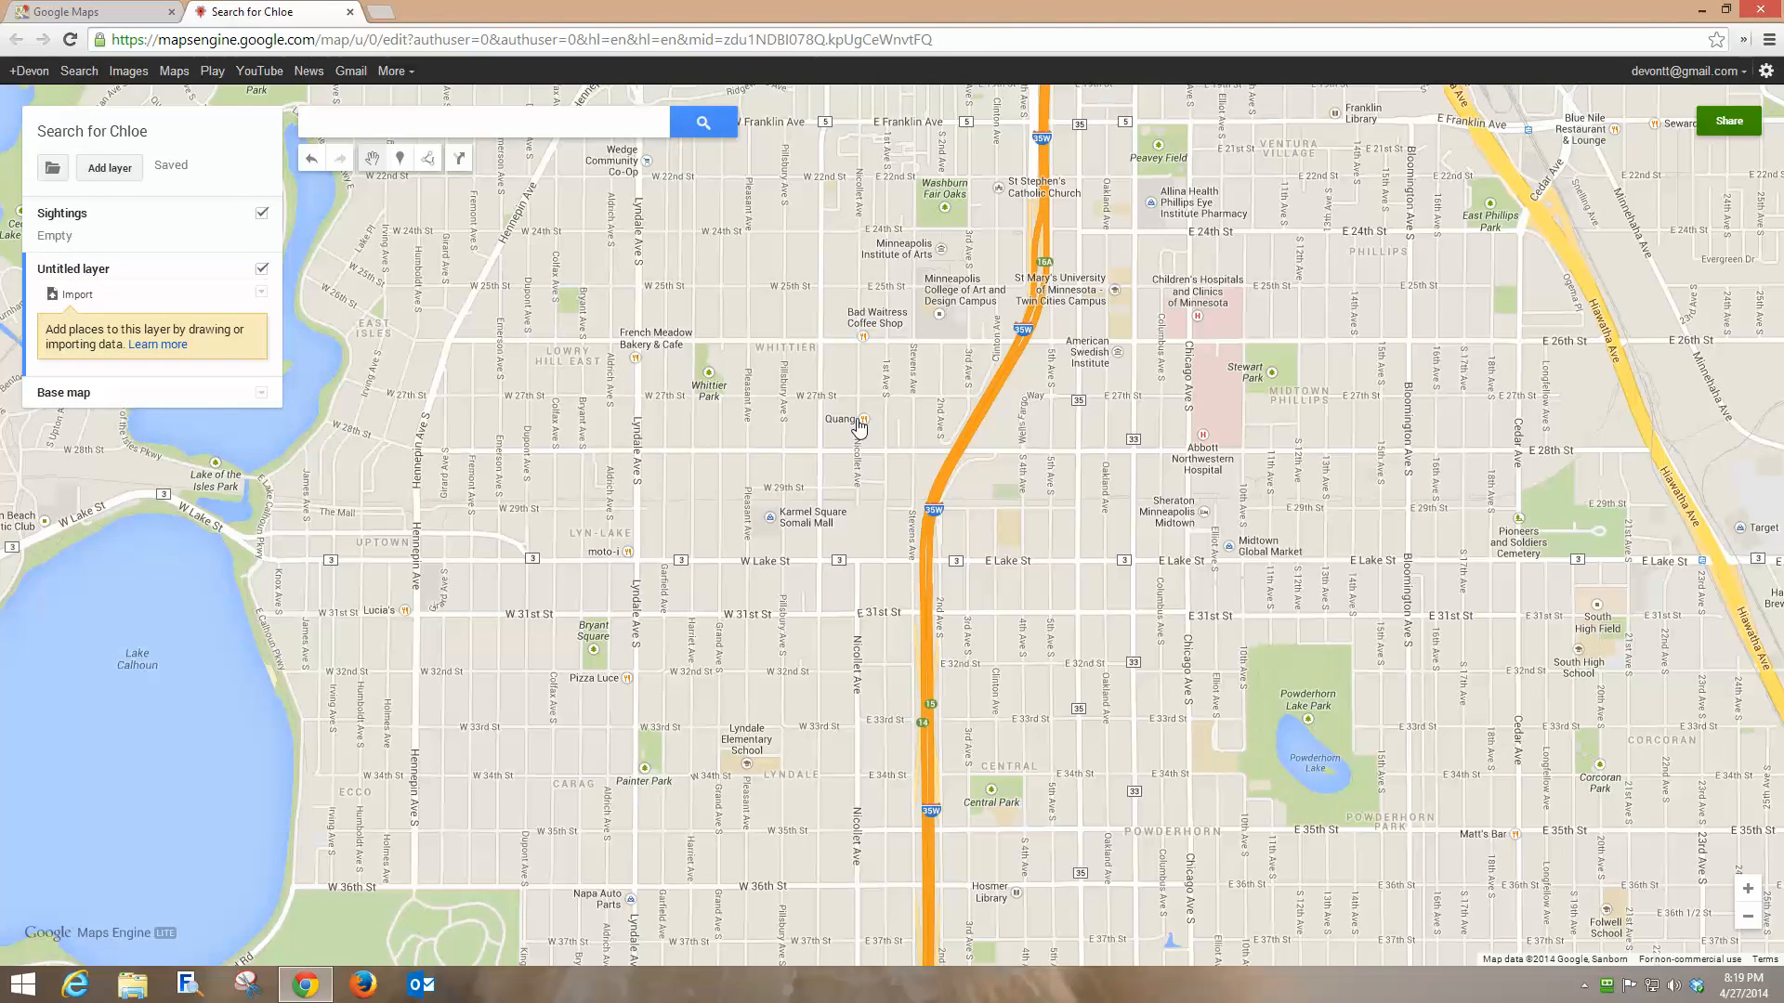
click(74, 270)
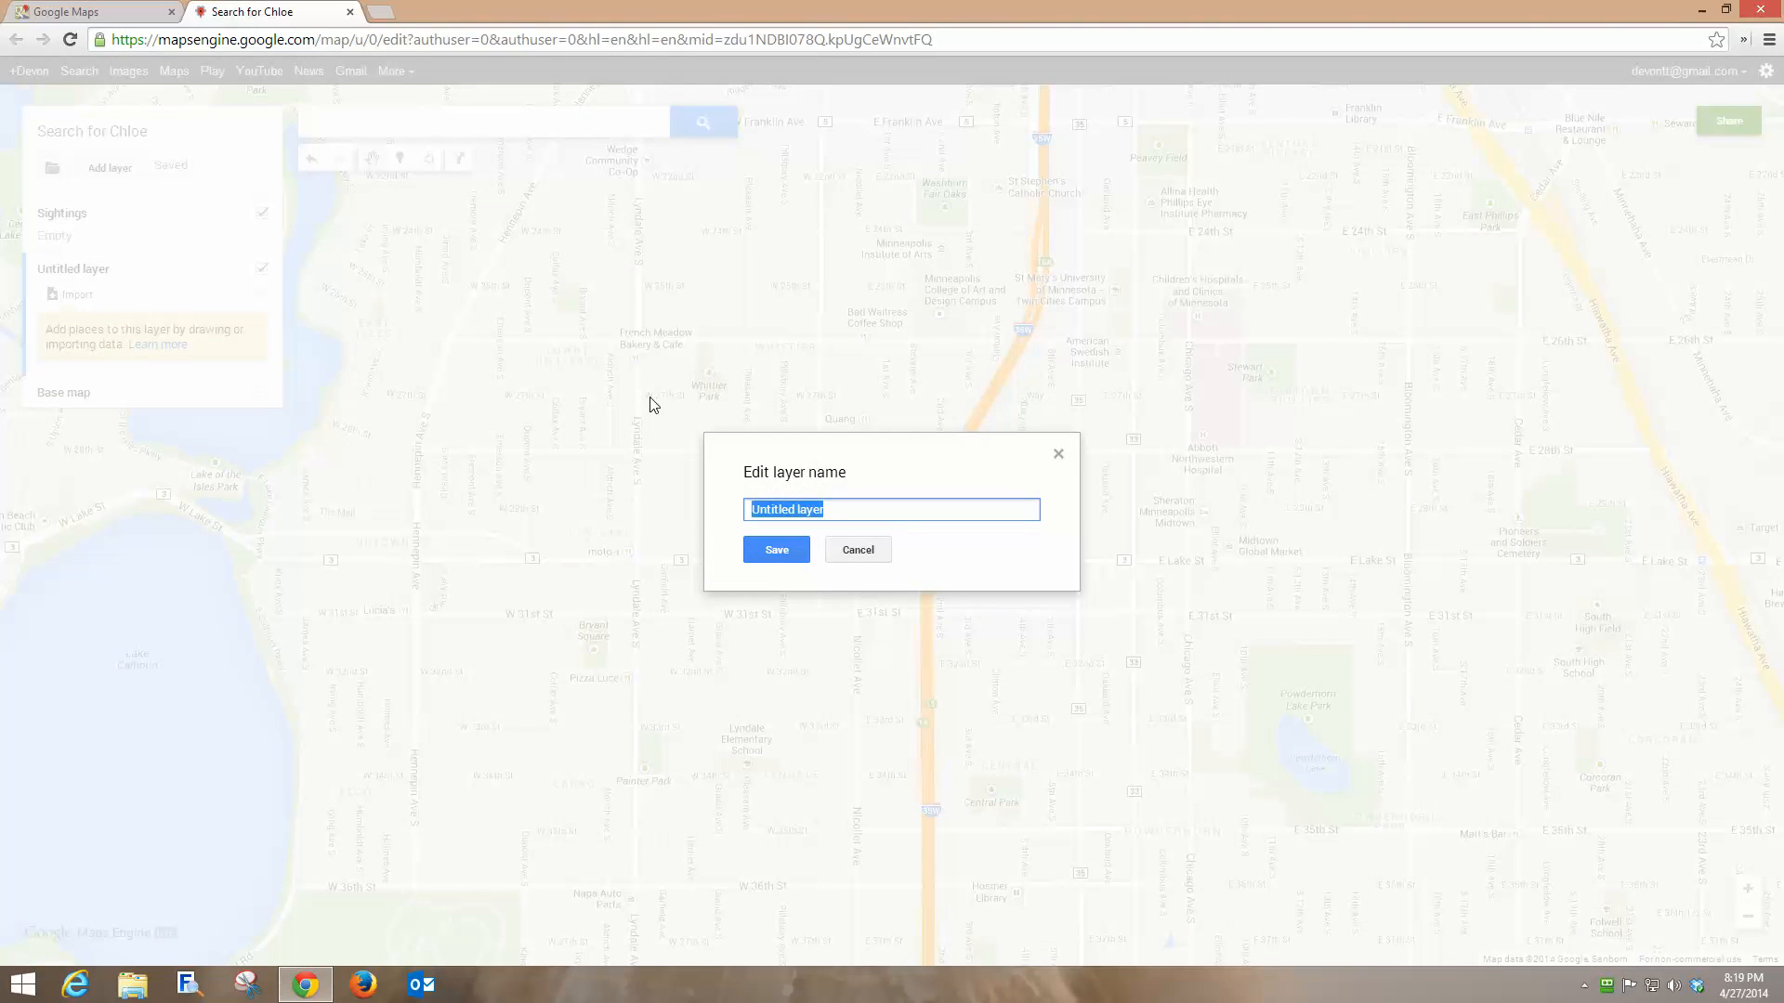
text(Flyers and Signs)
click(777, 550)
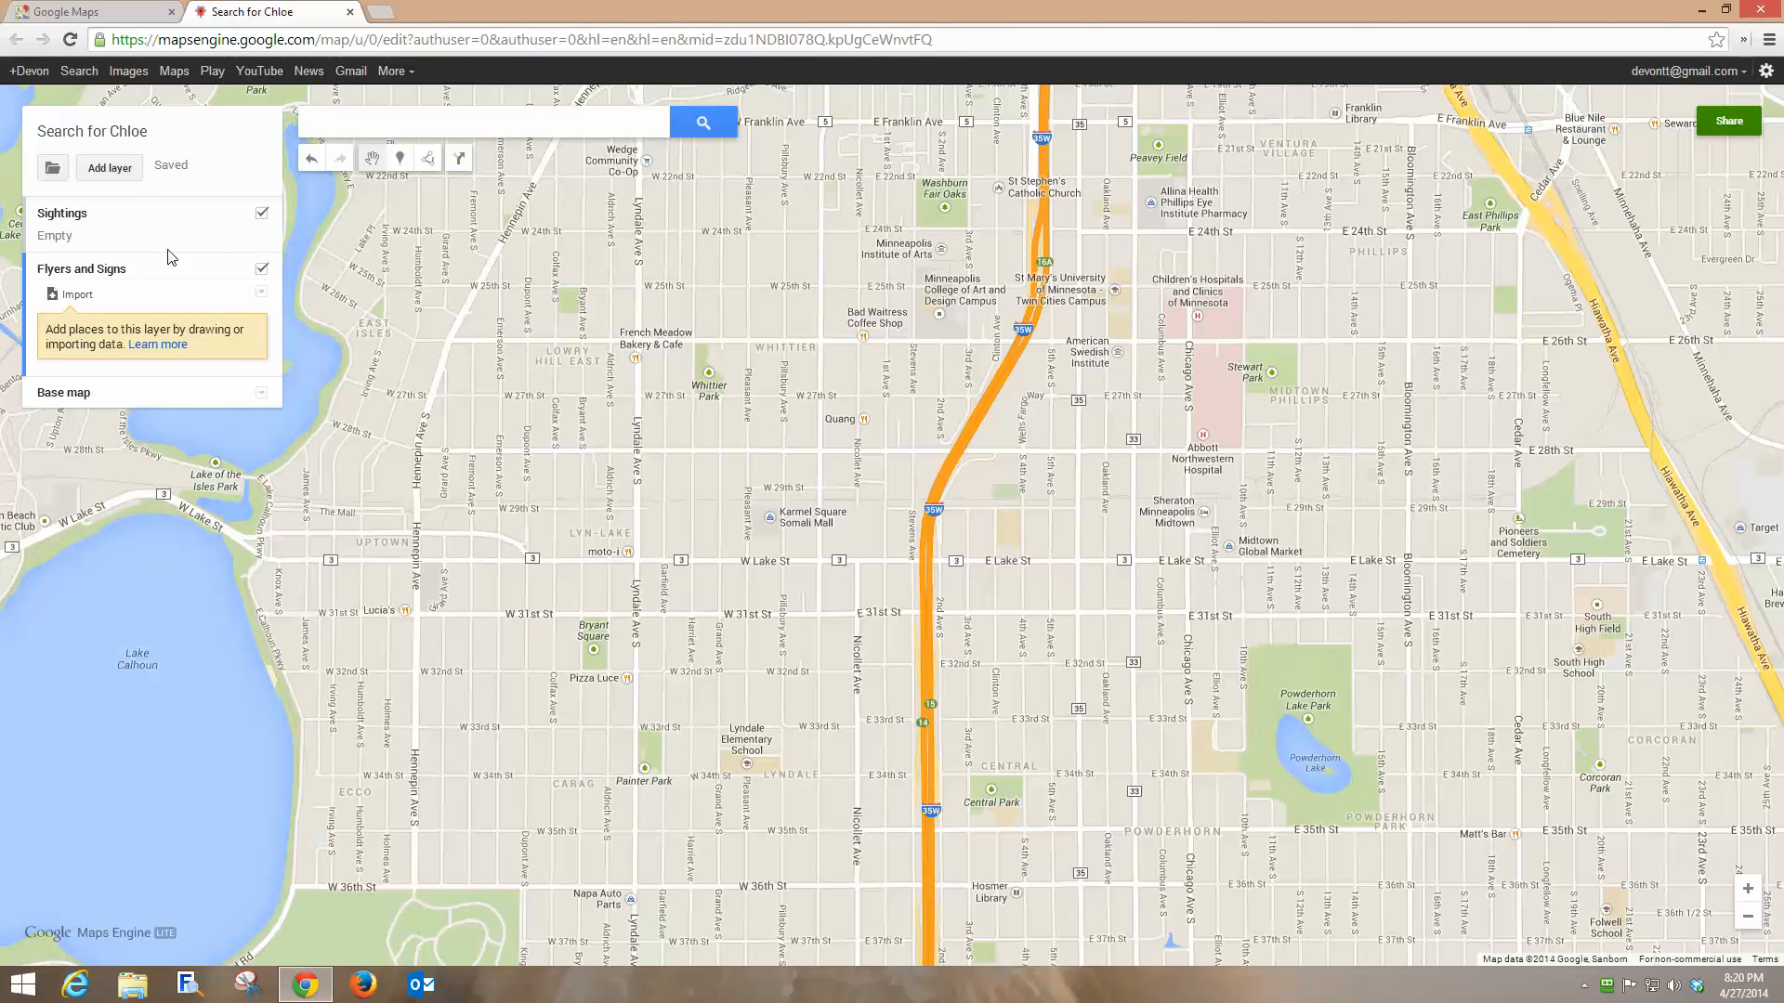
Toggle between the Flyers and Signs and Sightings layers, leaving Sightings active.
click(144, 227)
click(156, 352)
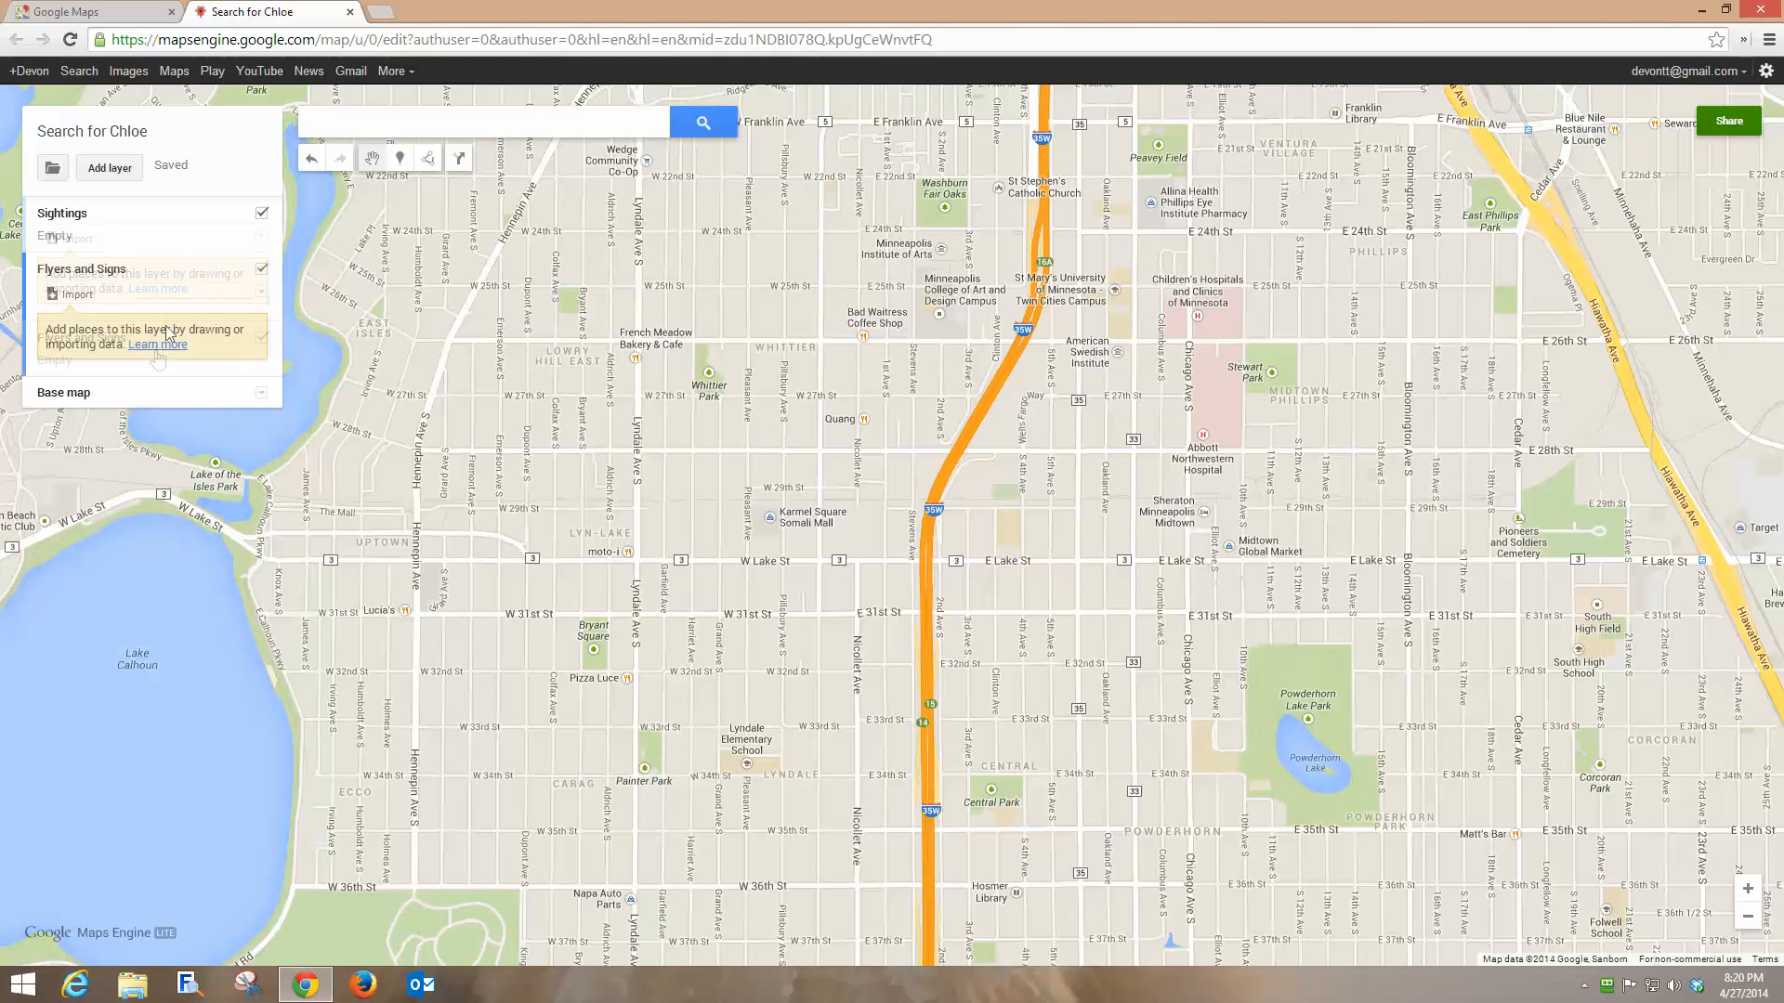
click(180, 227)
click(185, 356)
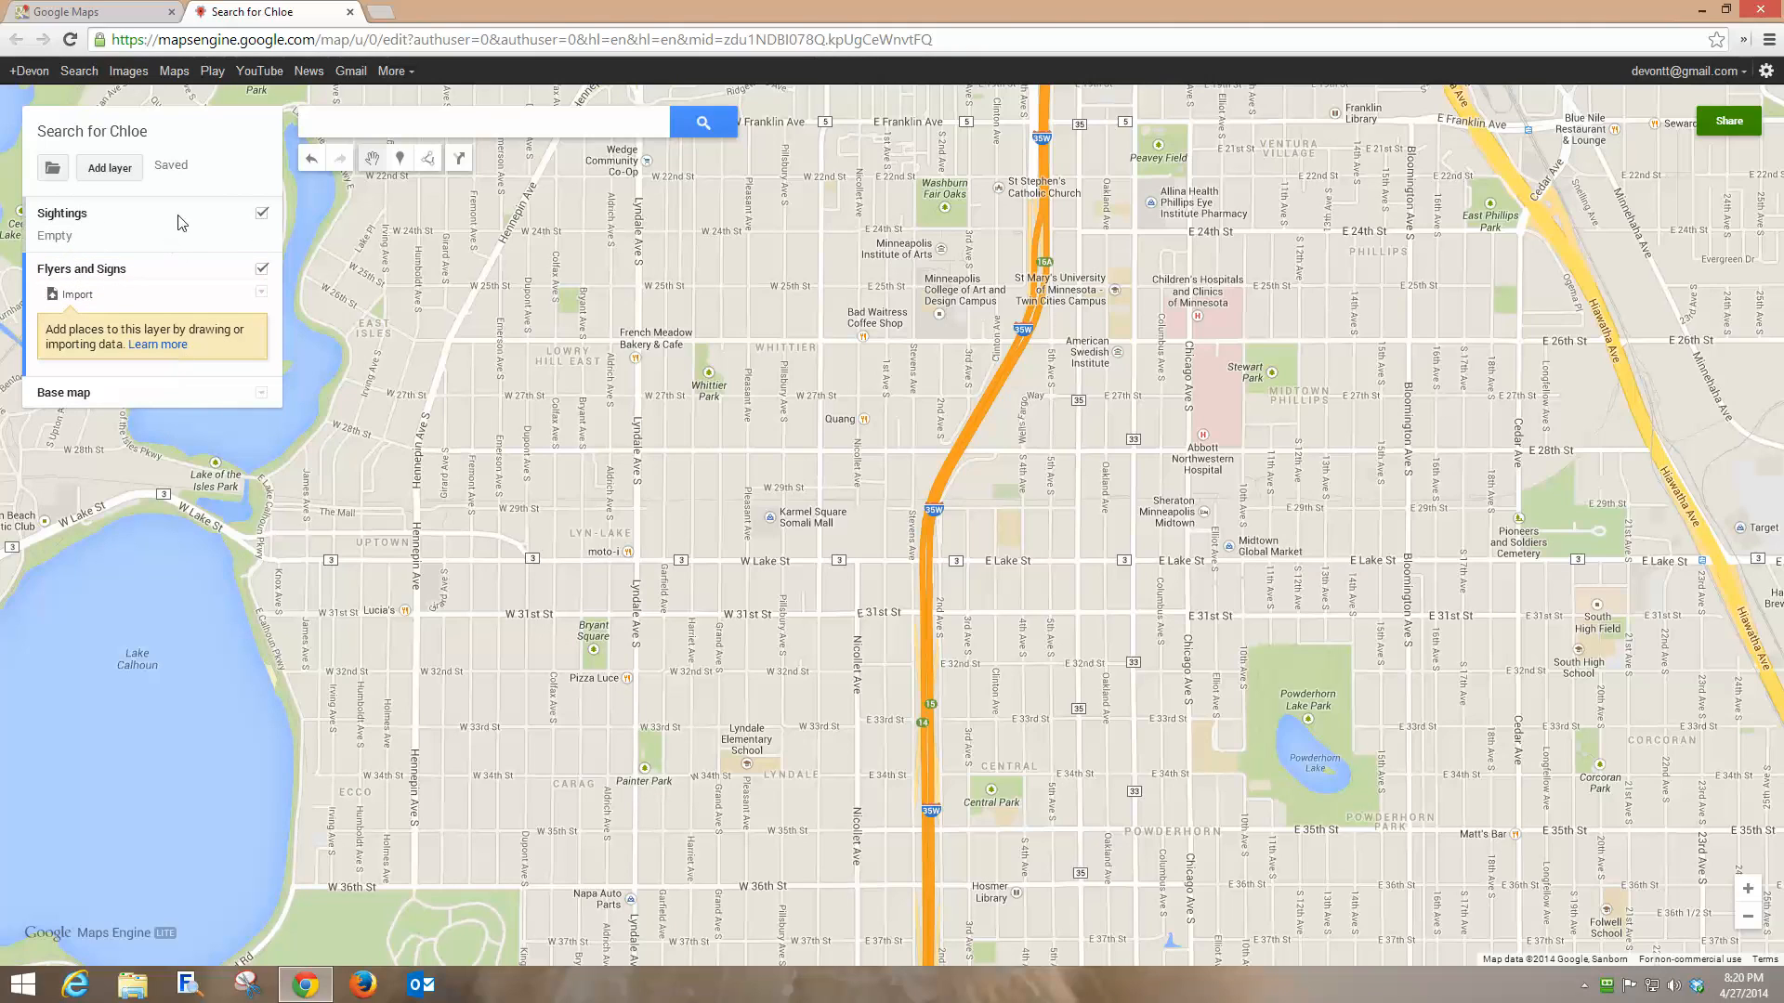
click(180, 238)
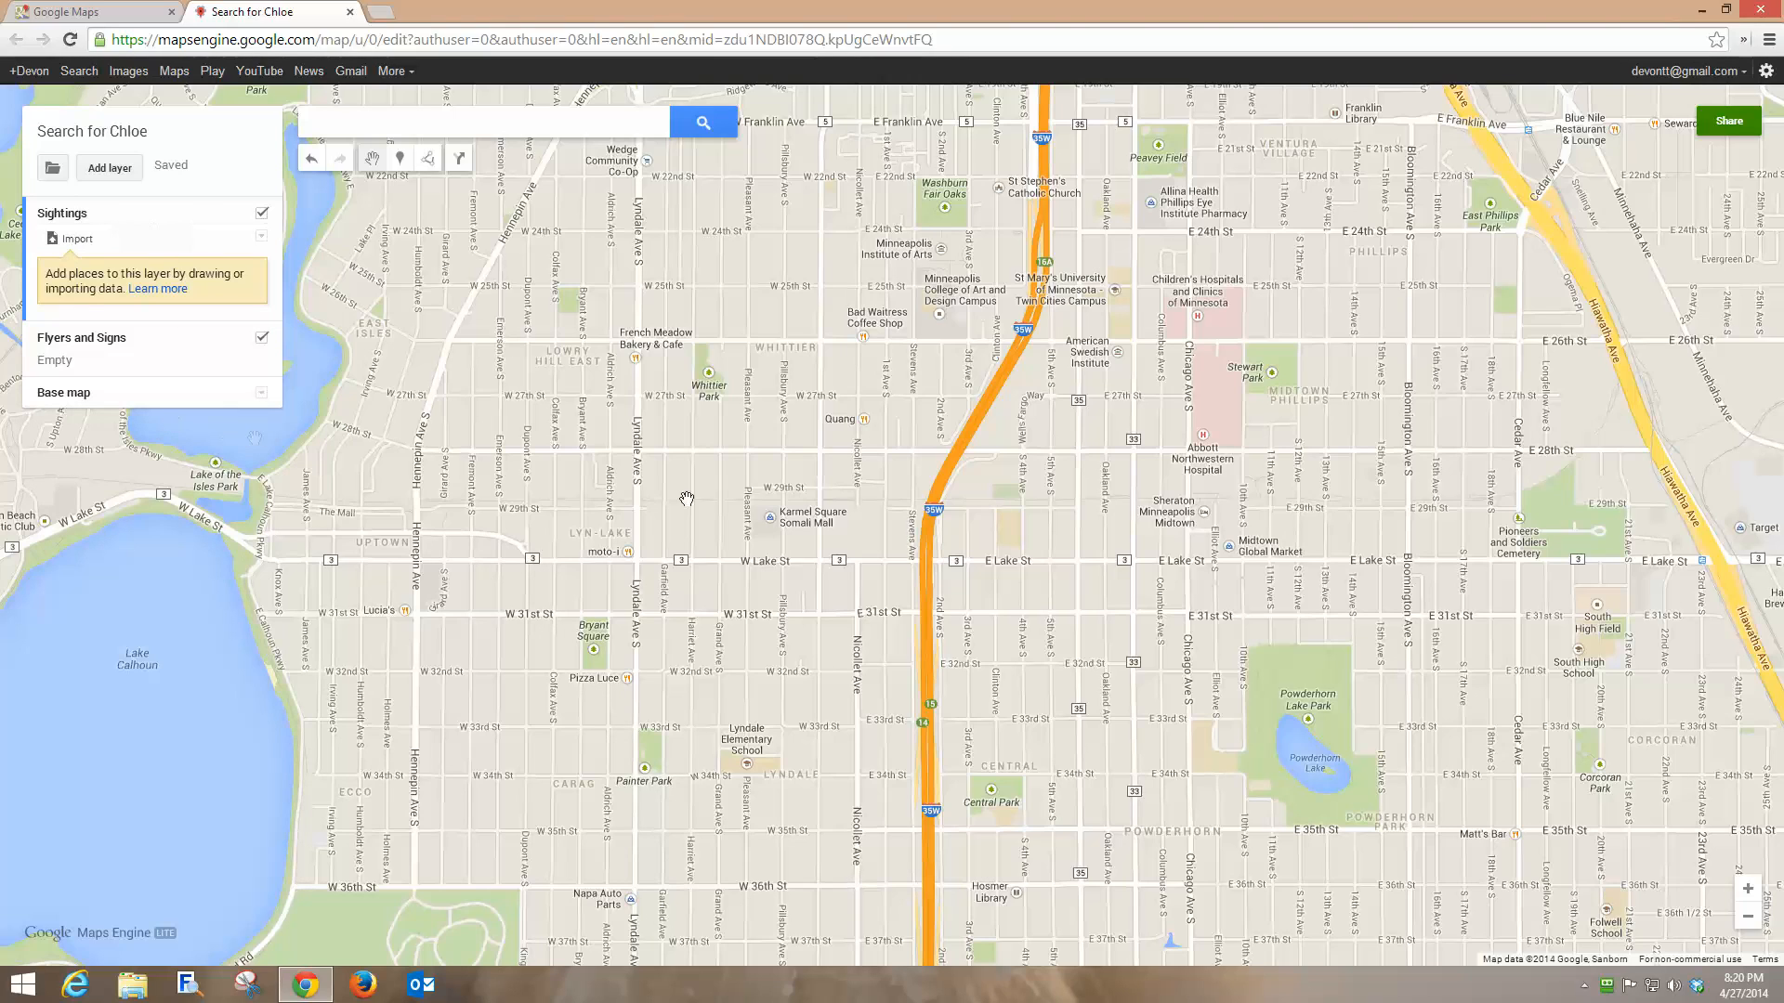
click(144, 355)
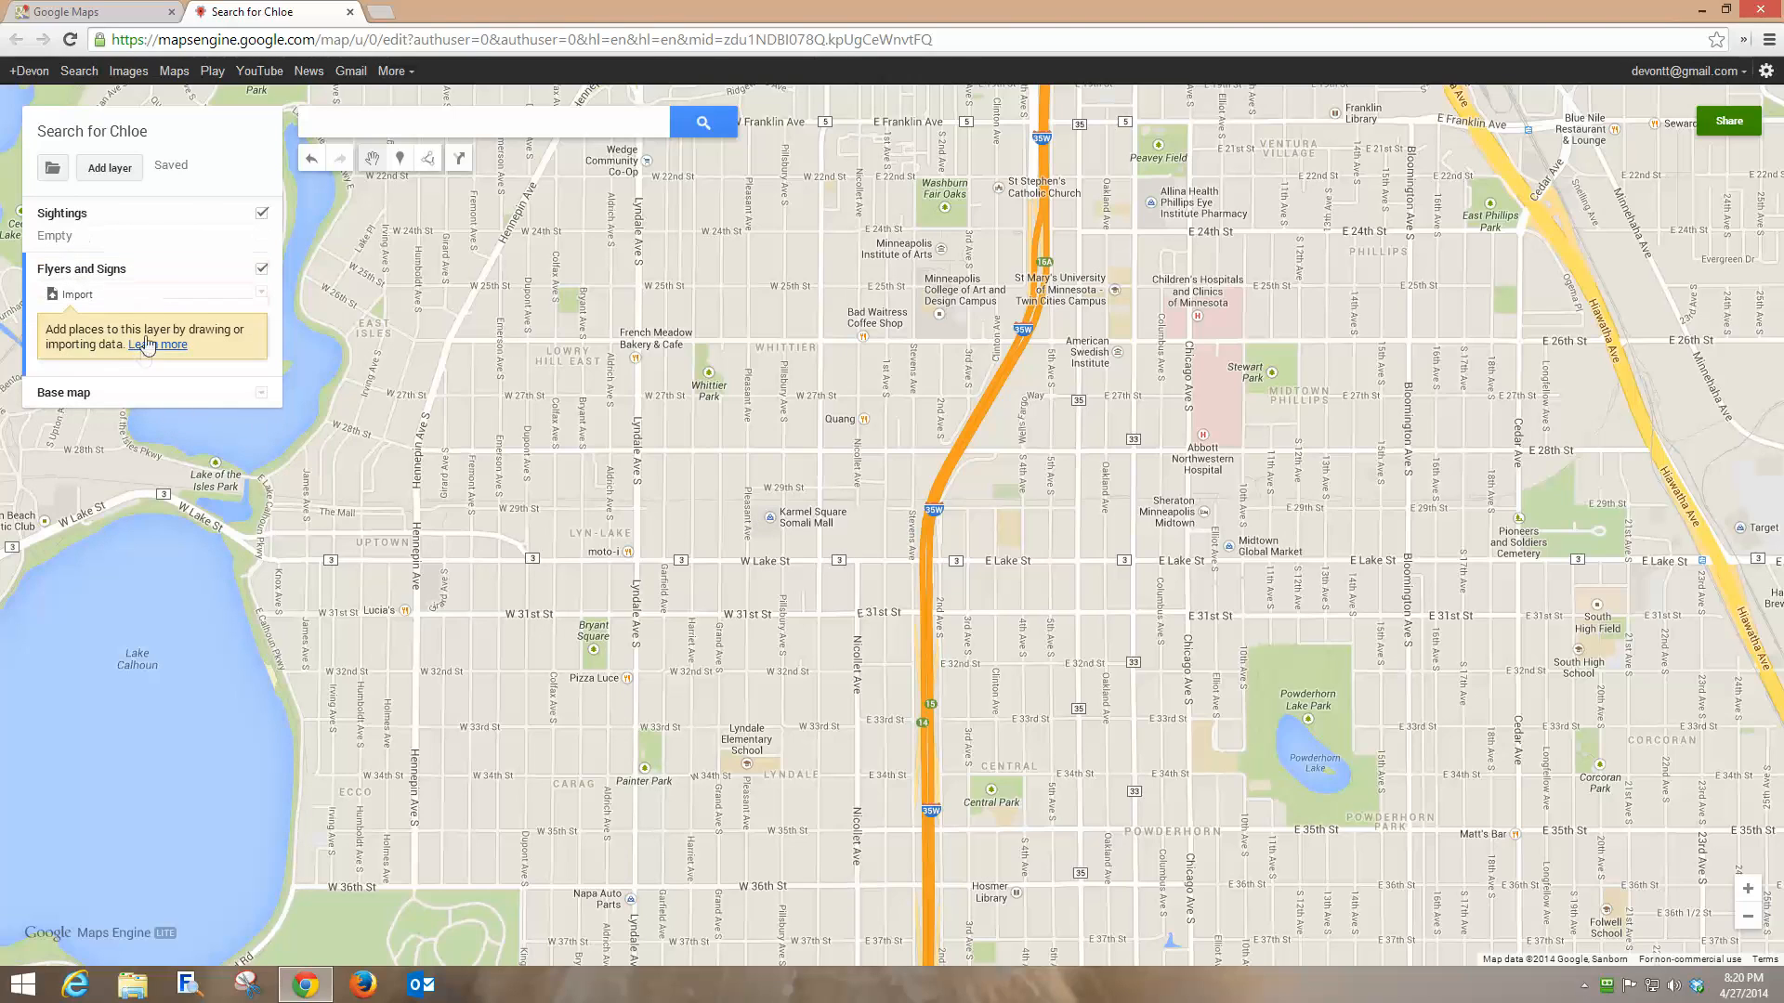
click(96, 216)
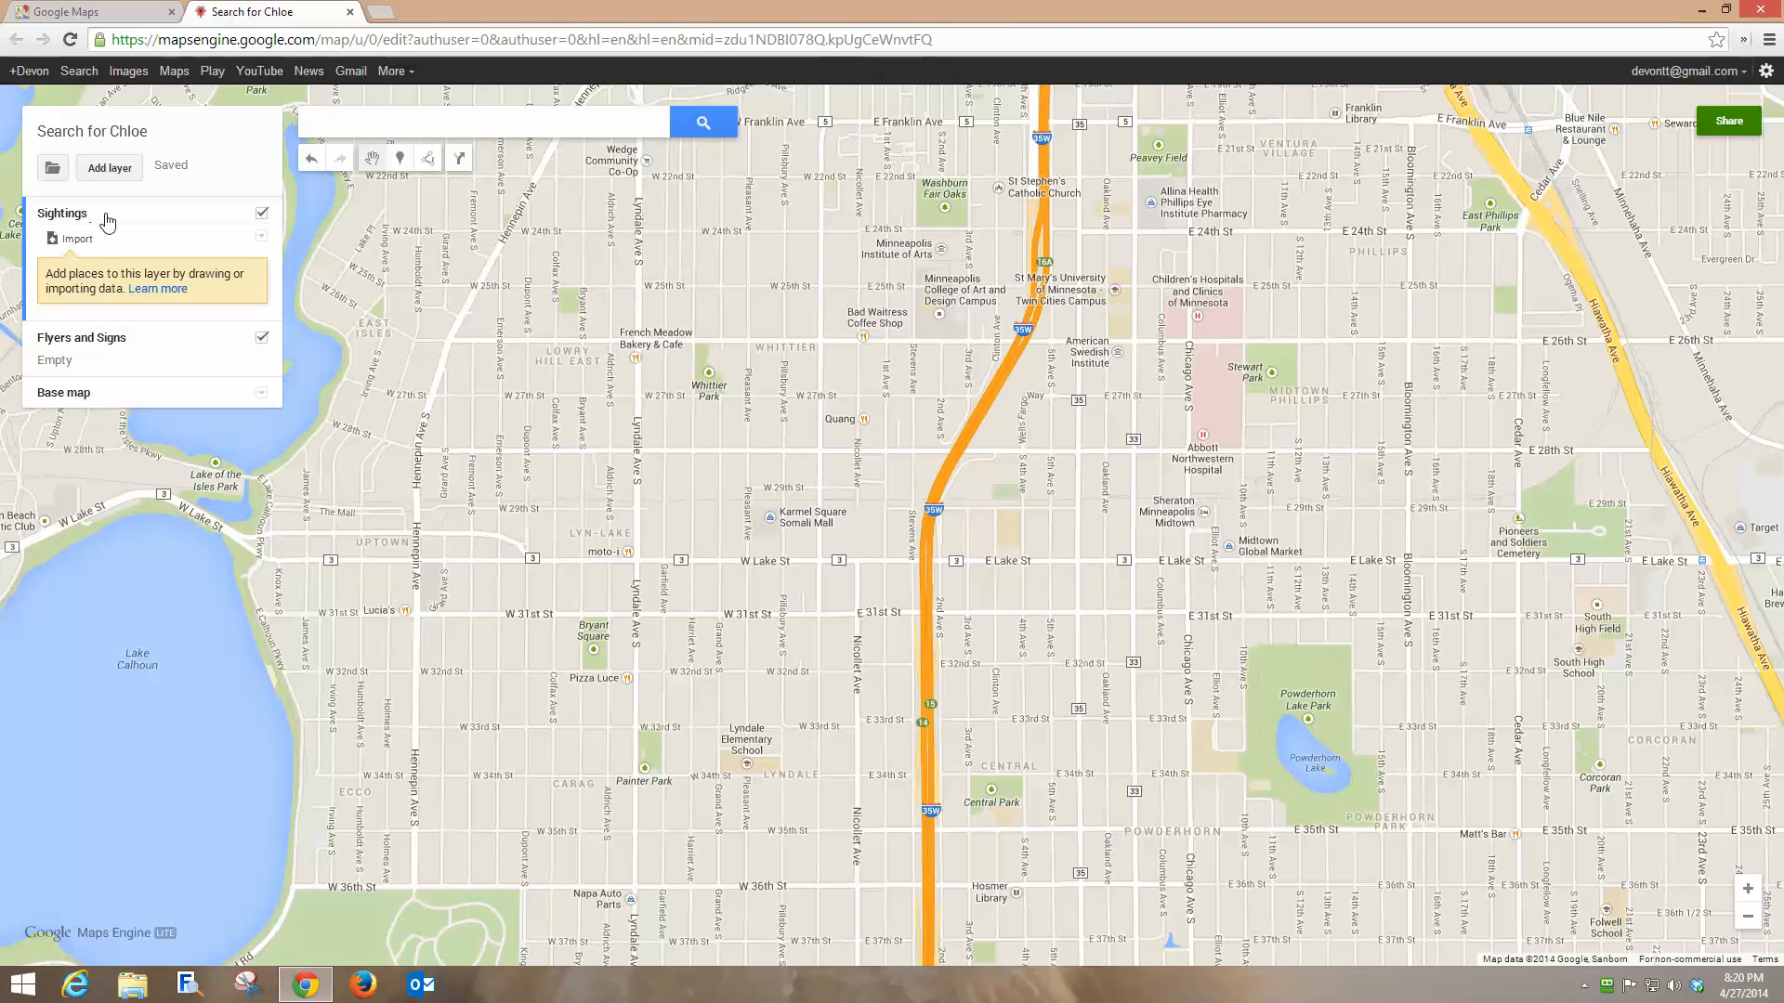
Drop a marker at French Meadow Bakery named 'Point of Flight'.
click(402, 165)
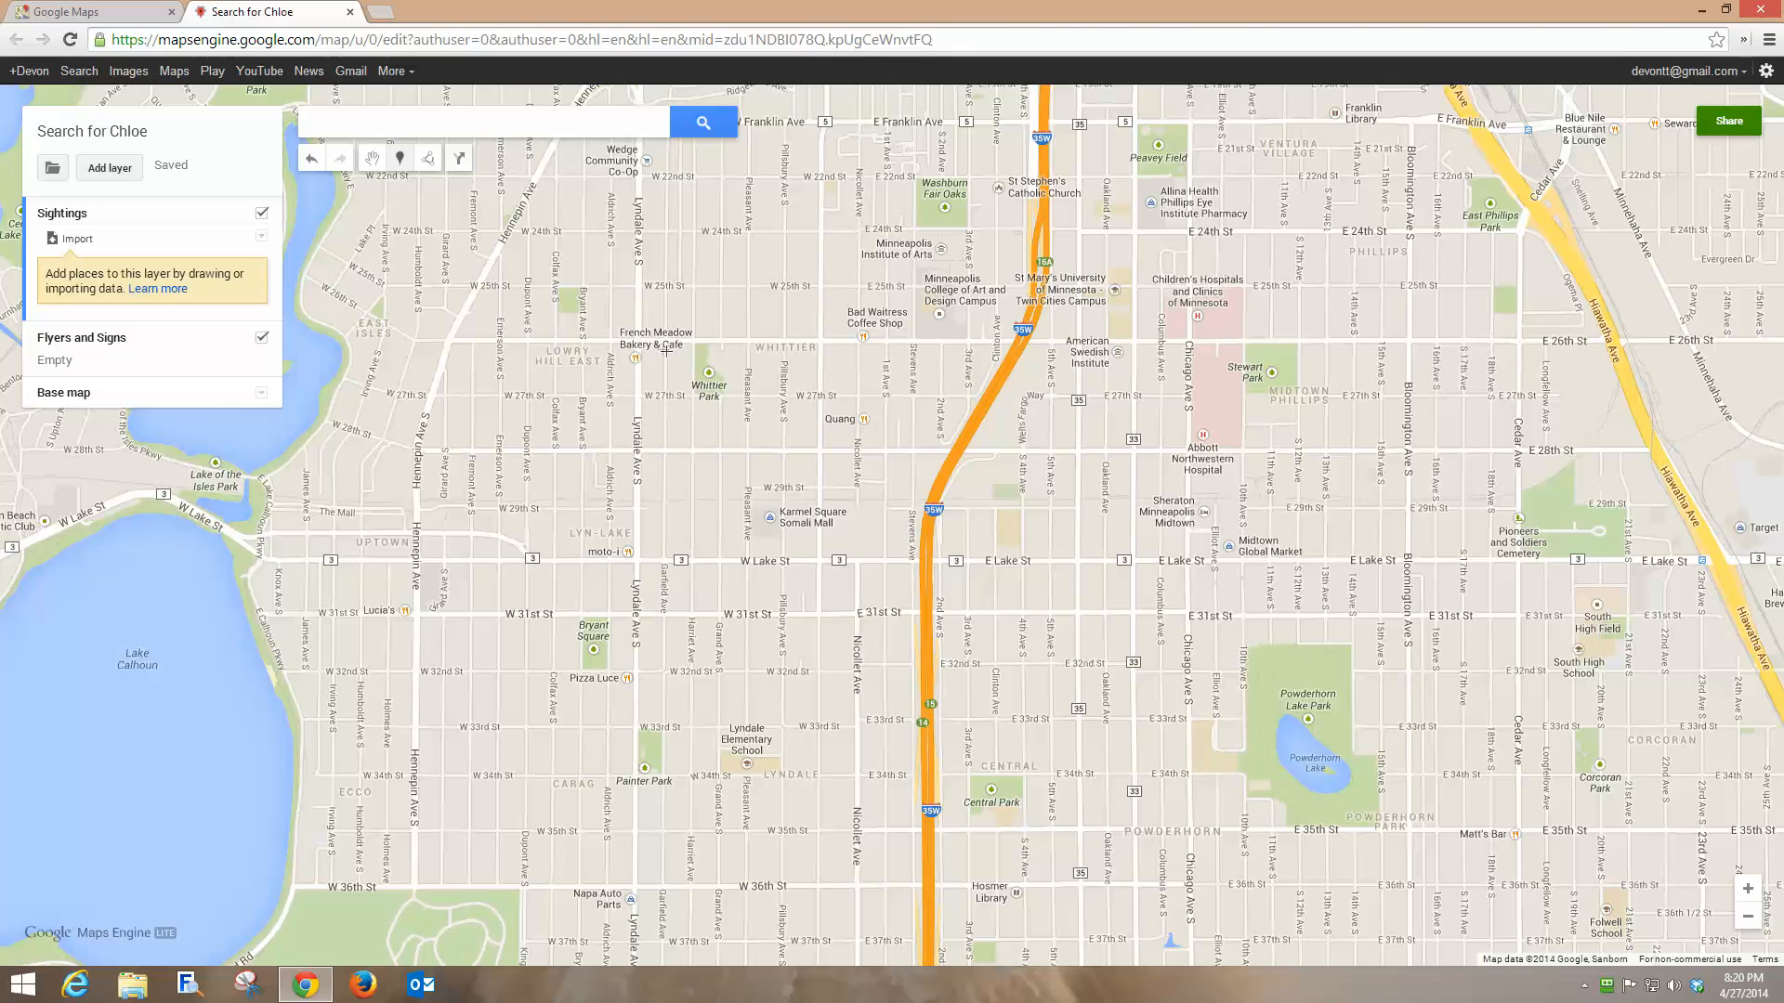
click(656, 346)
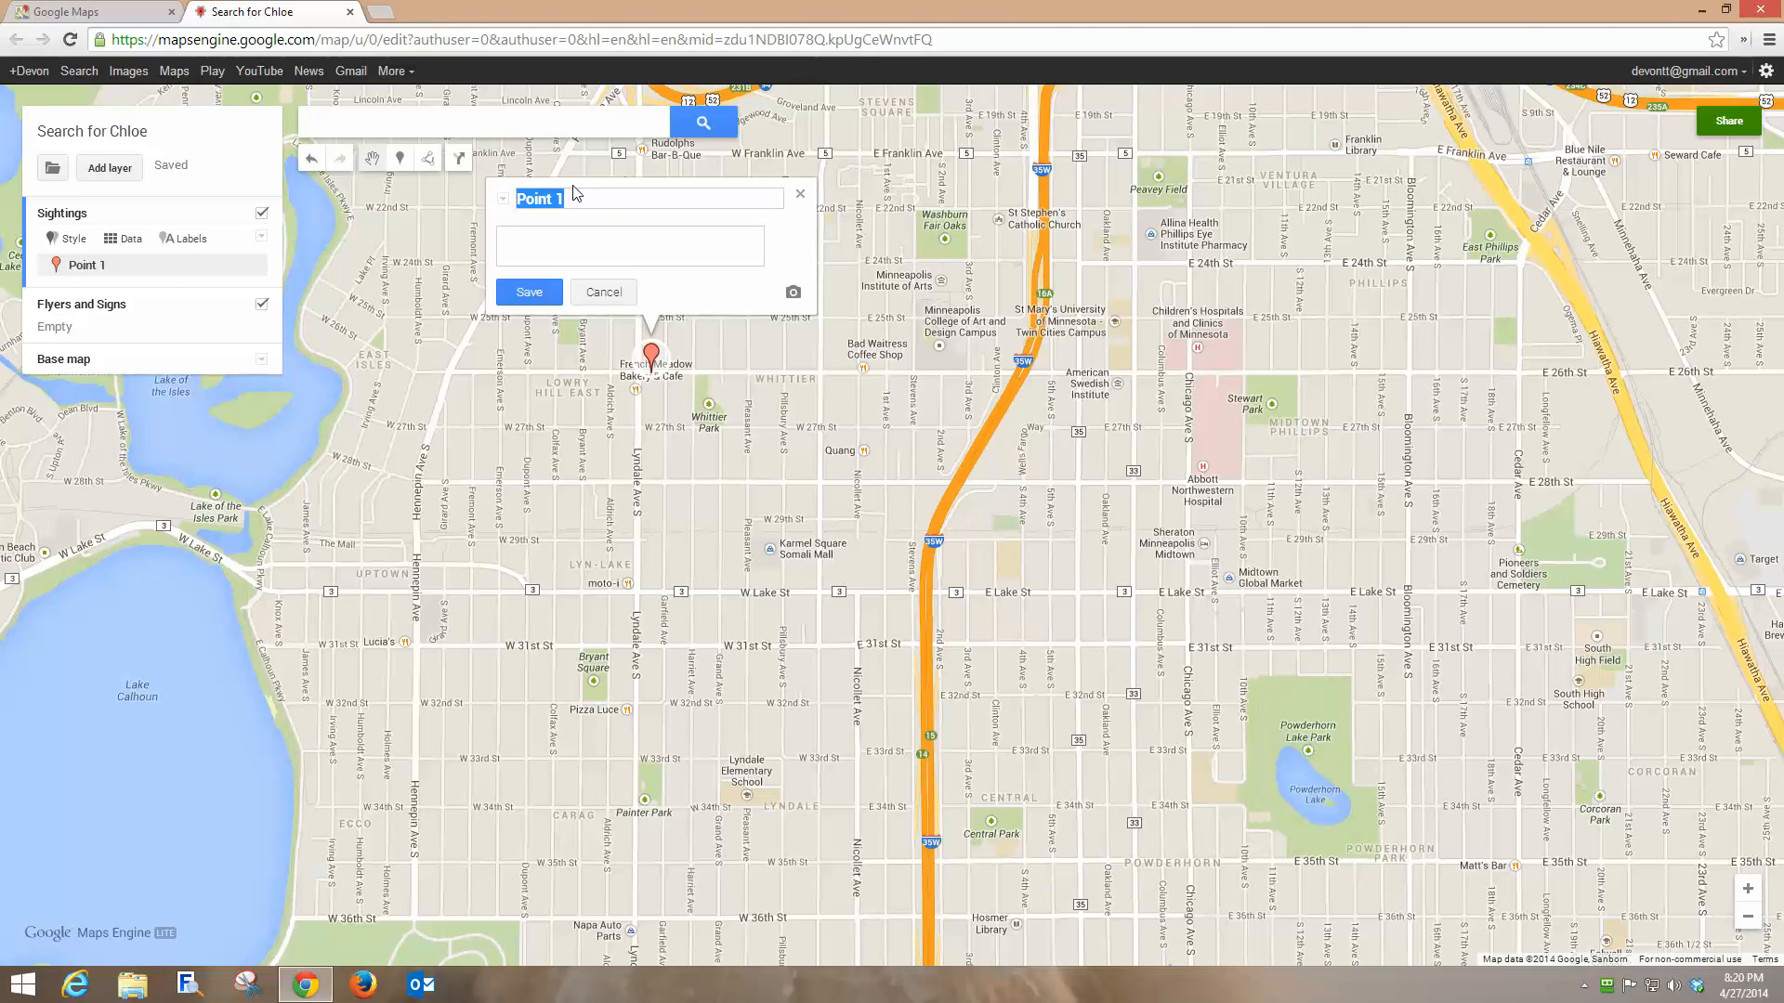
text(Point of Flight)
click(529, 294)
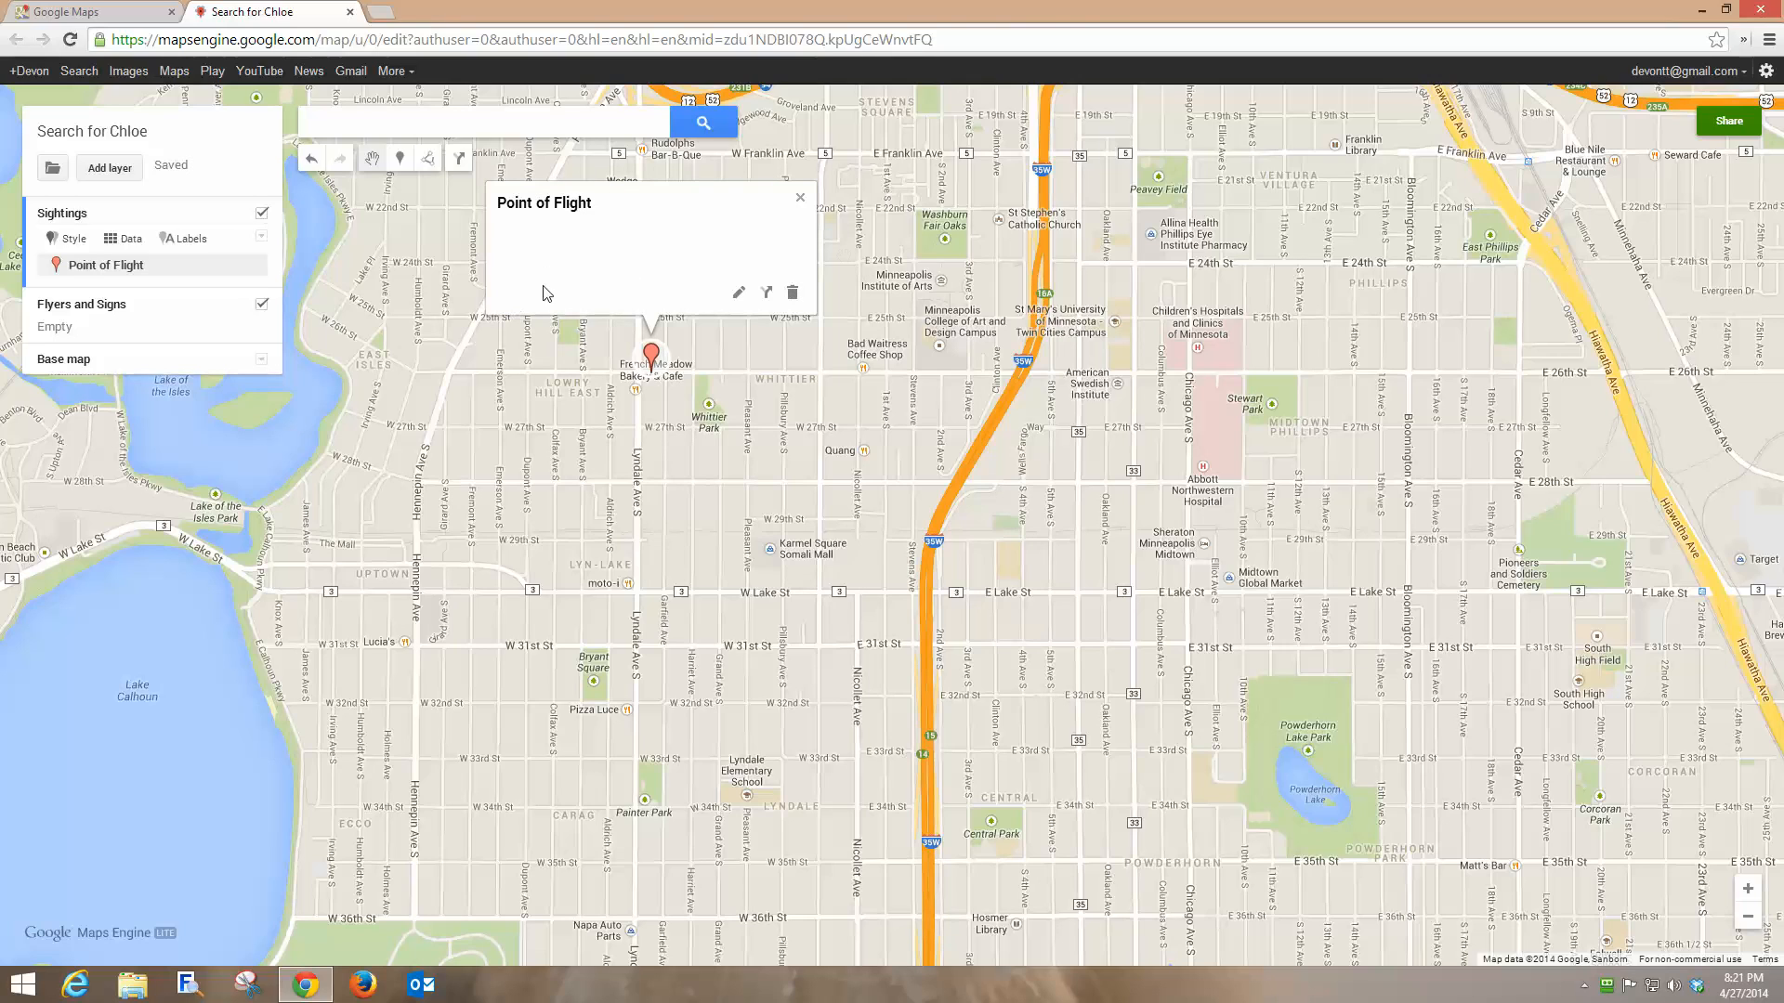
click(800, 198)
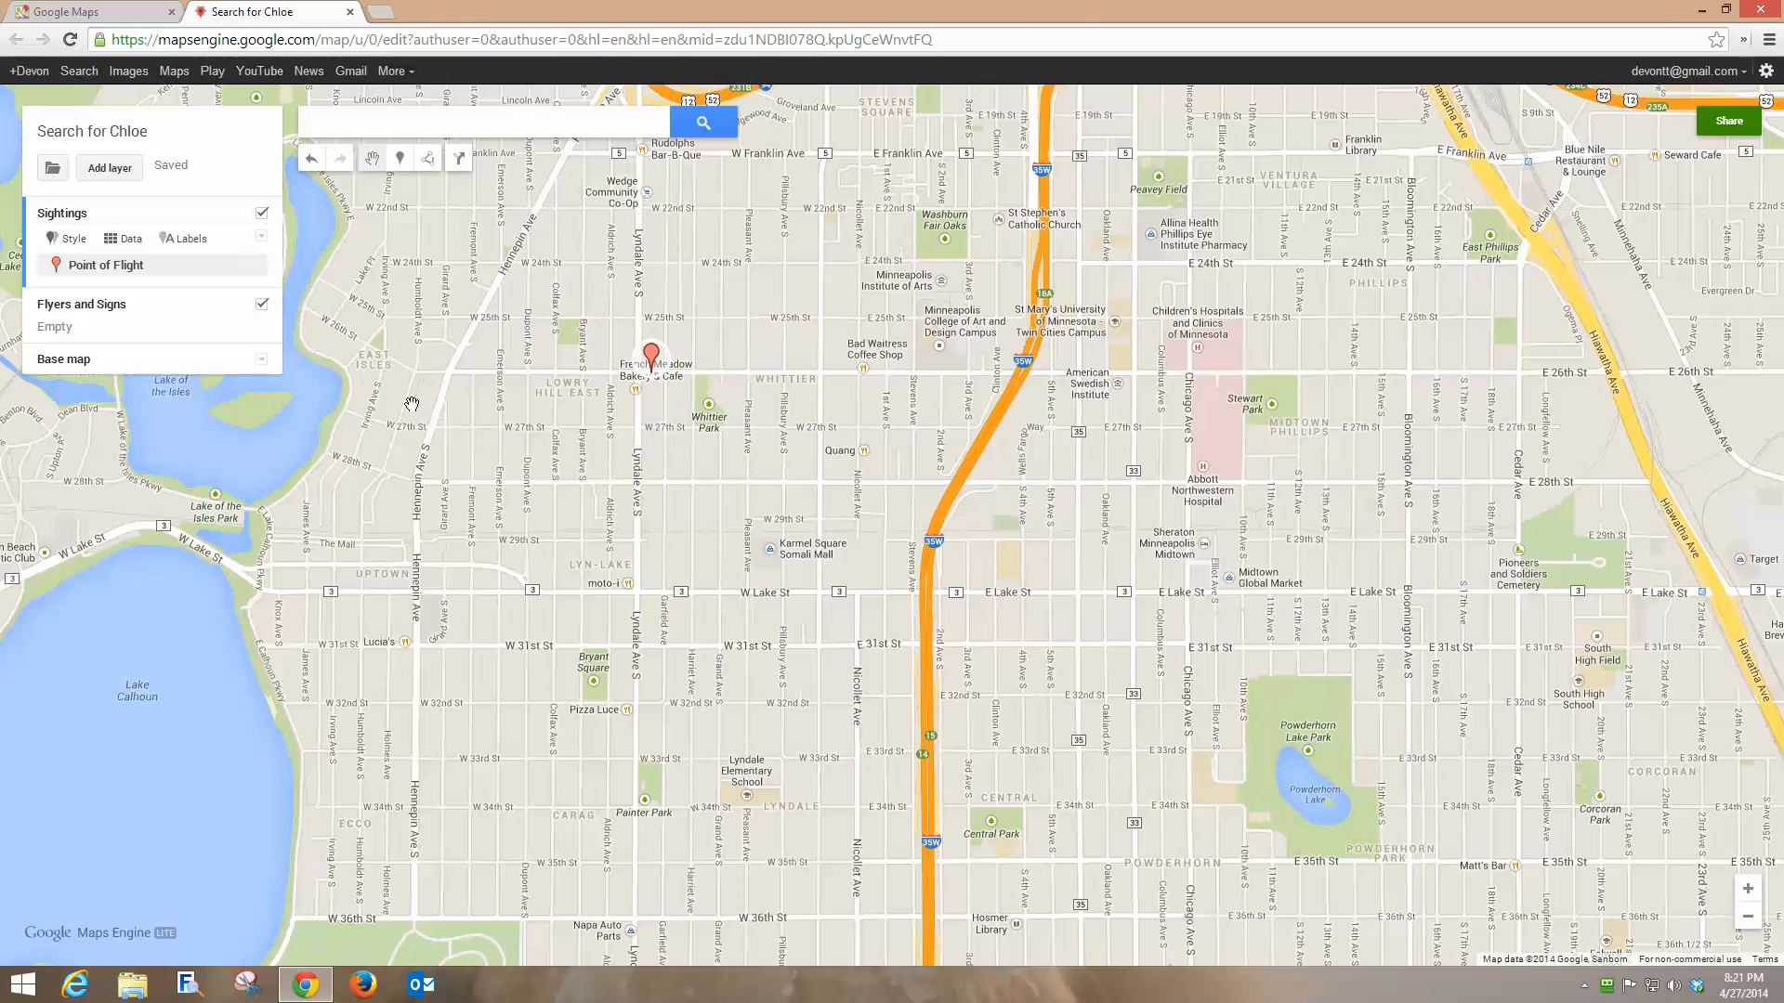
mouse_move(259, 277)
Change the Point of Flight marker's icon to a red circle.
click(252, 267)
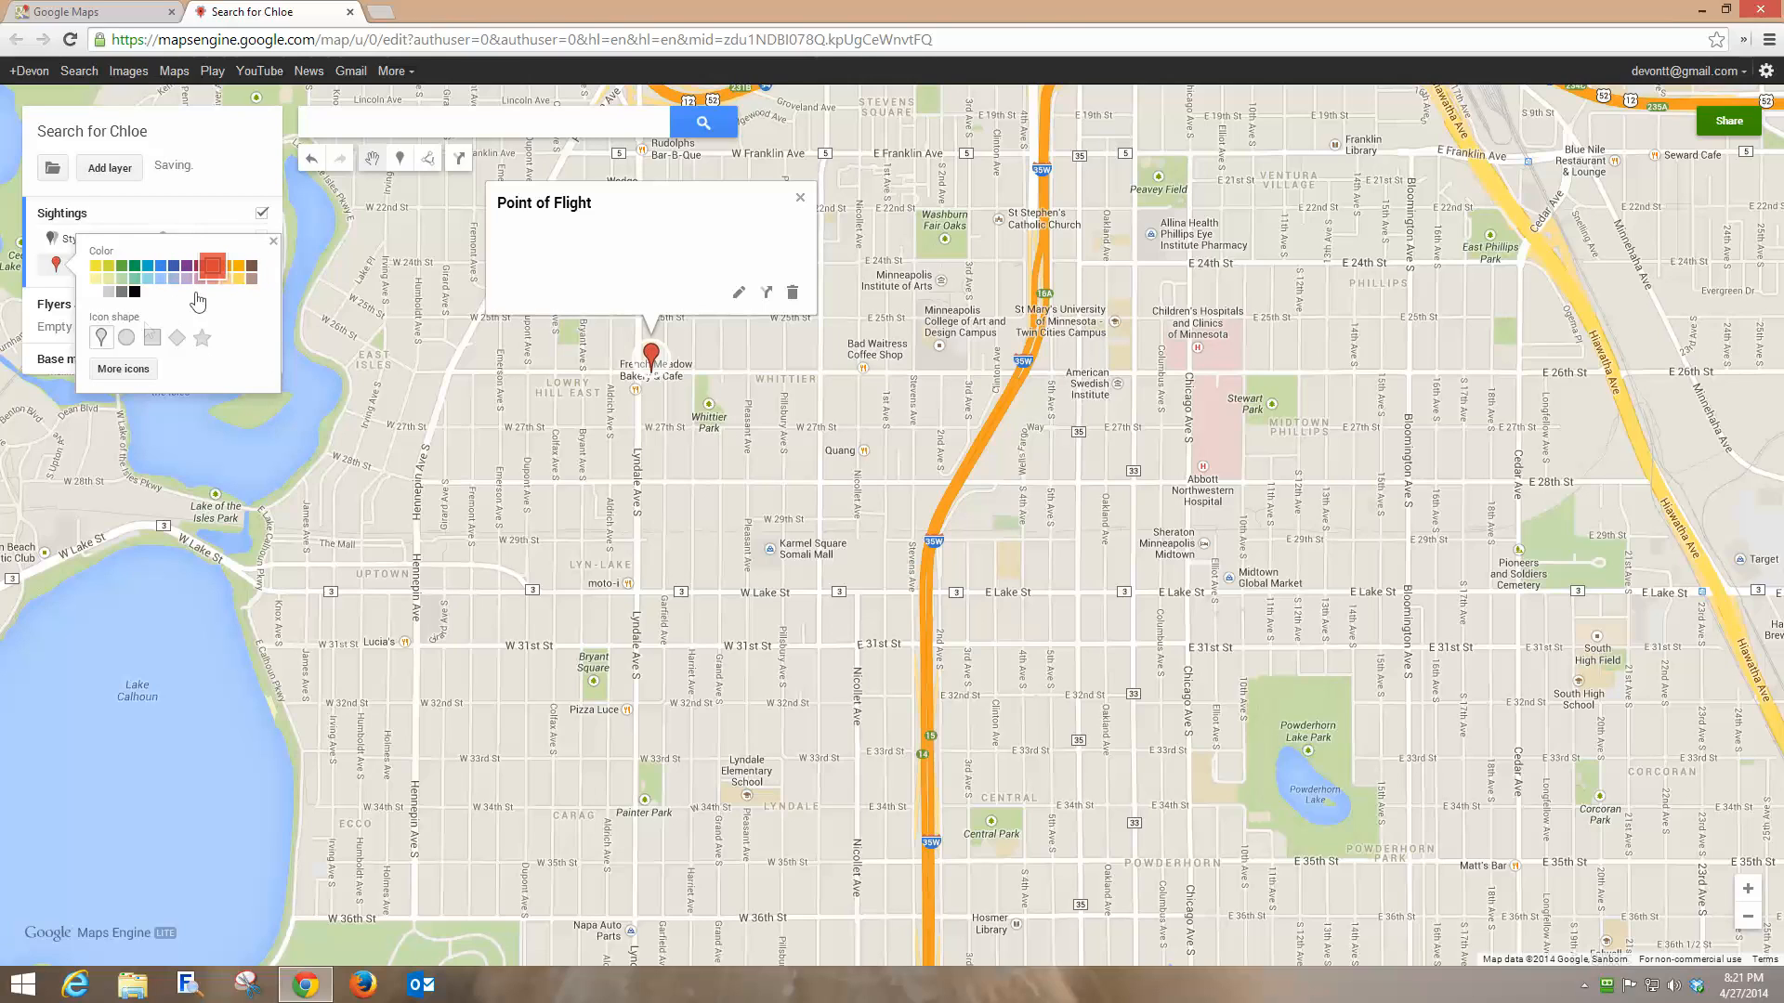
click(126, 337)
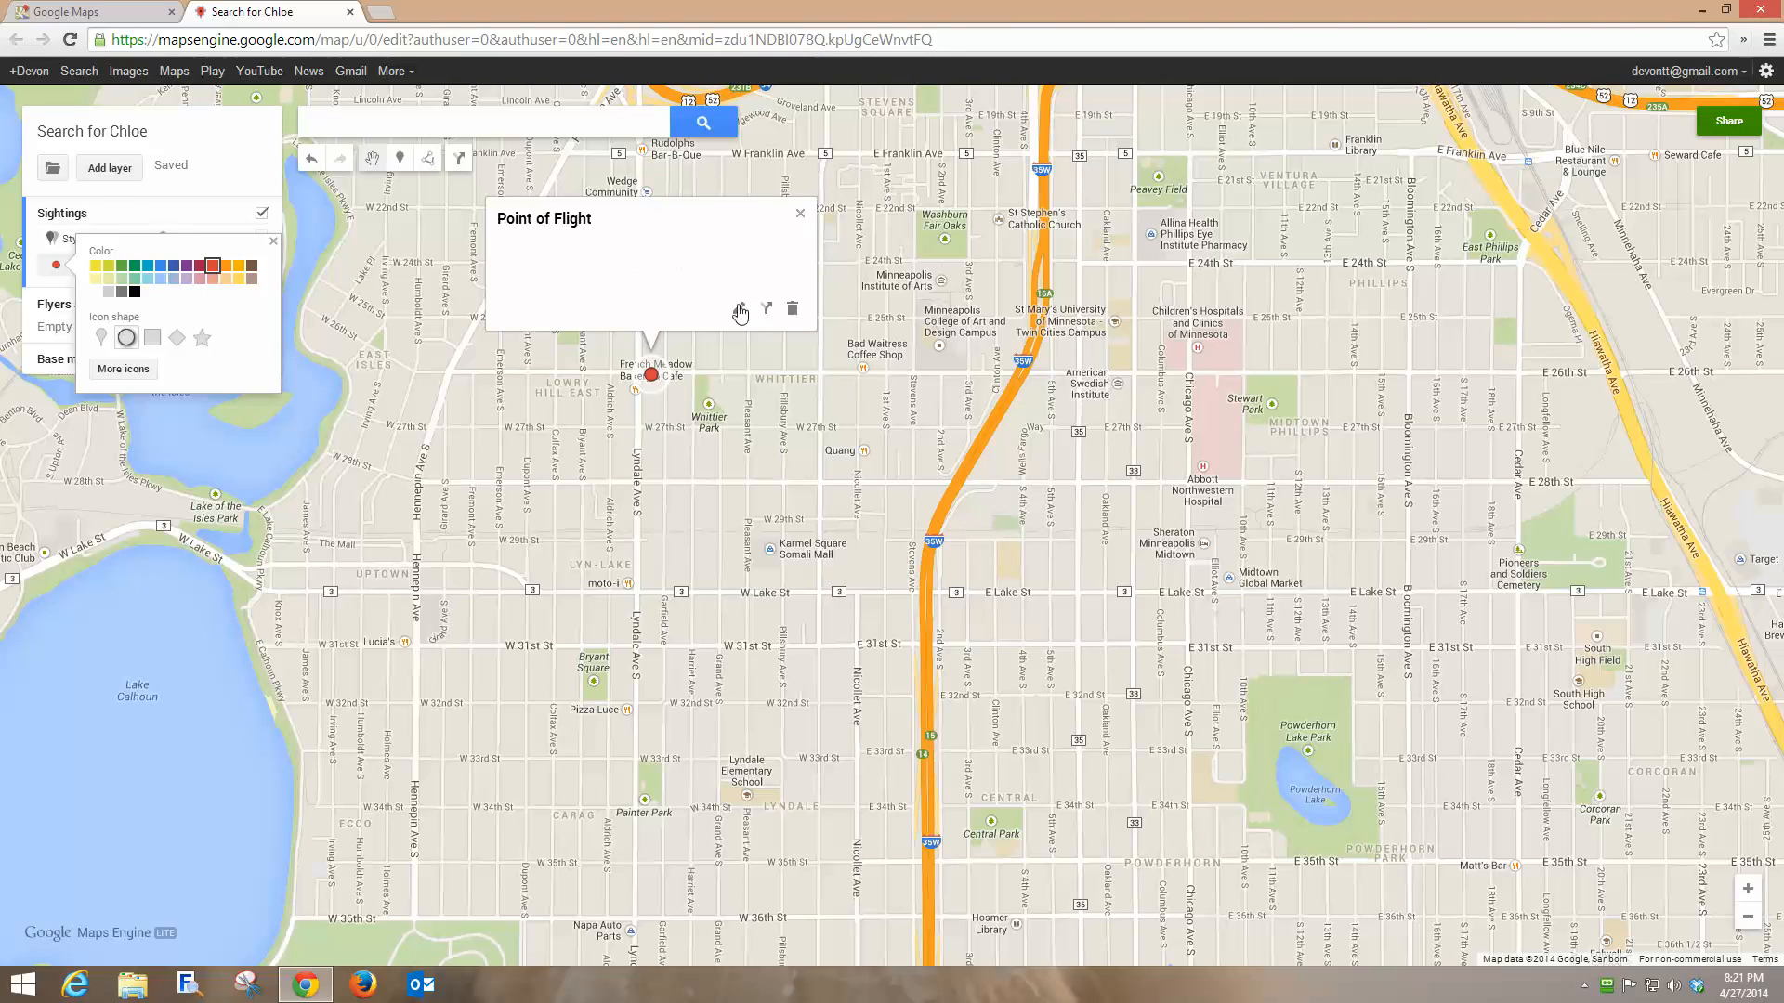
click(799, 215)
click(799, 215)
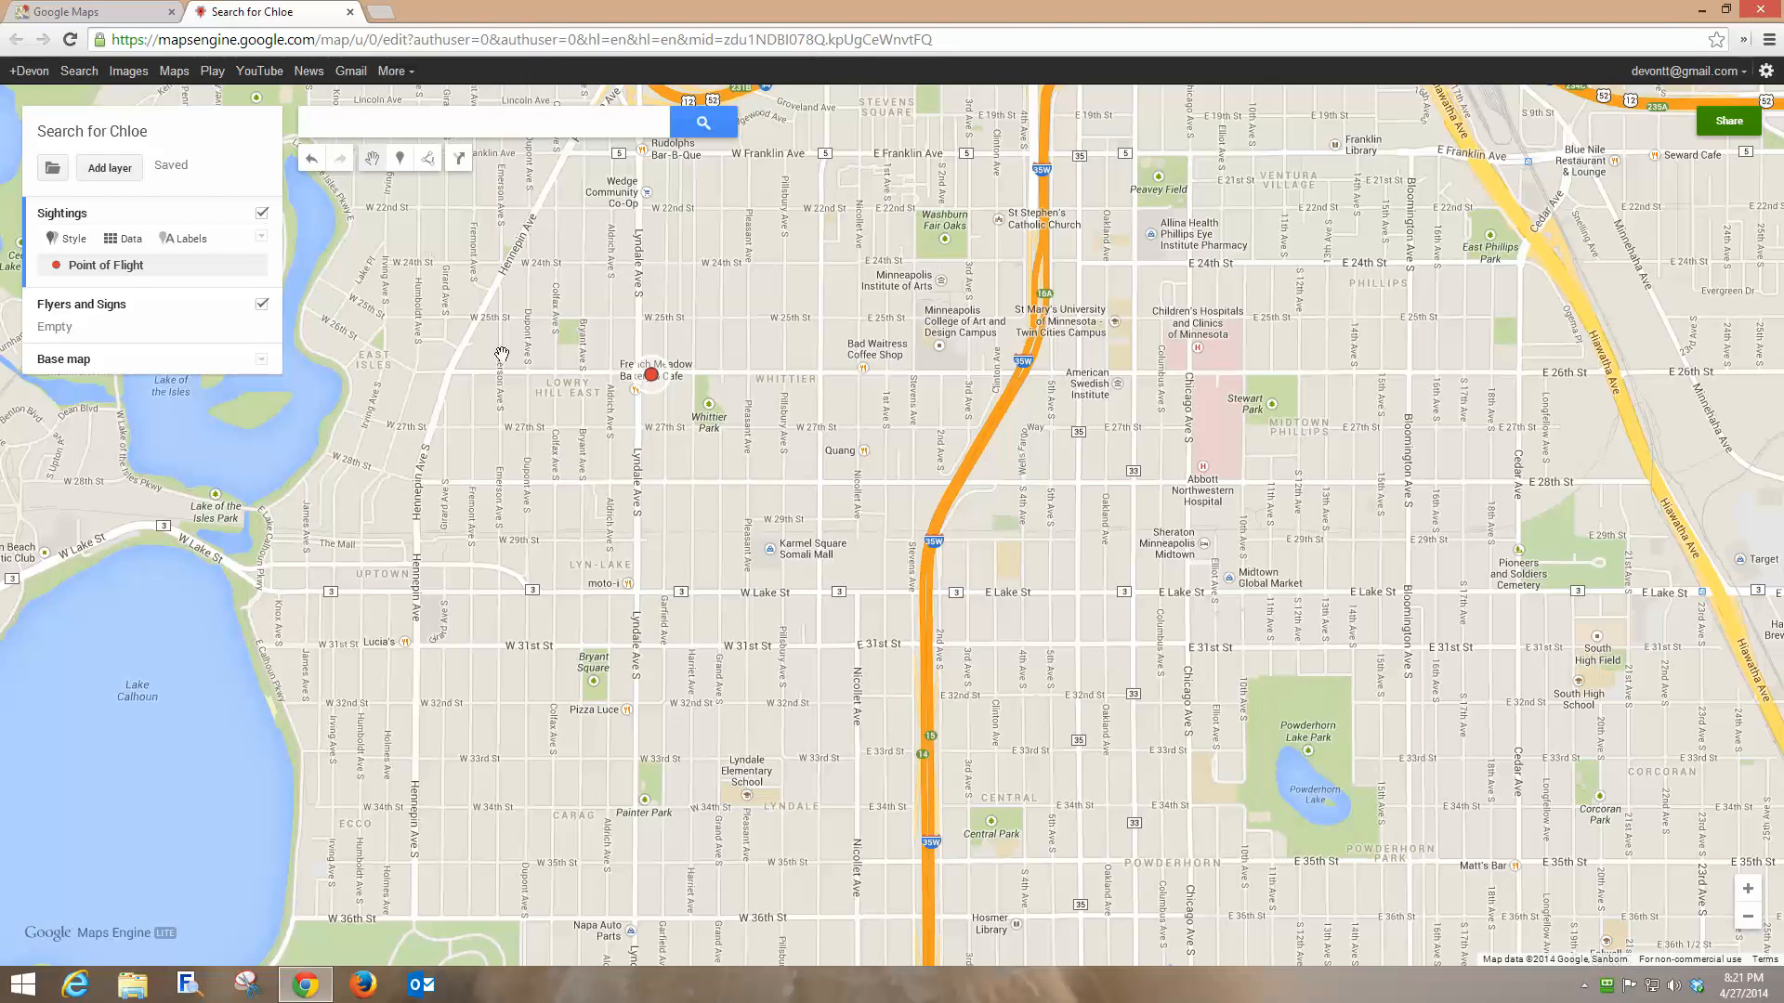
Add an 'Owner's Home' marker near Dupont Ave S and W 28th St.
click(401, 161)
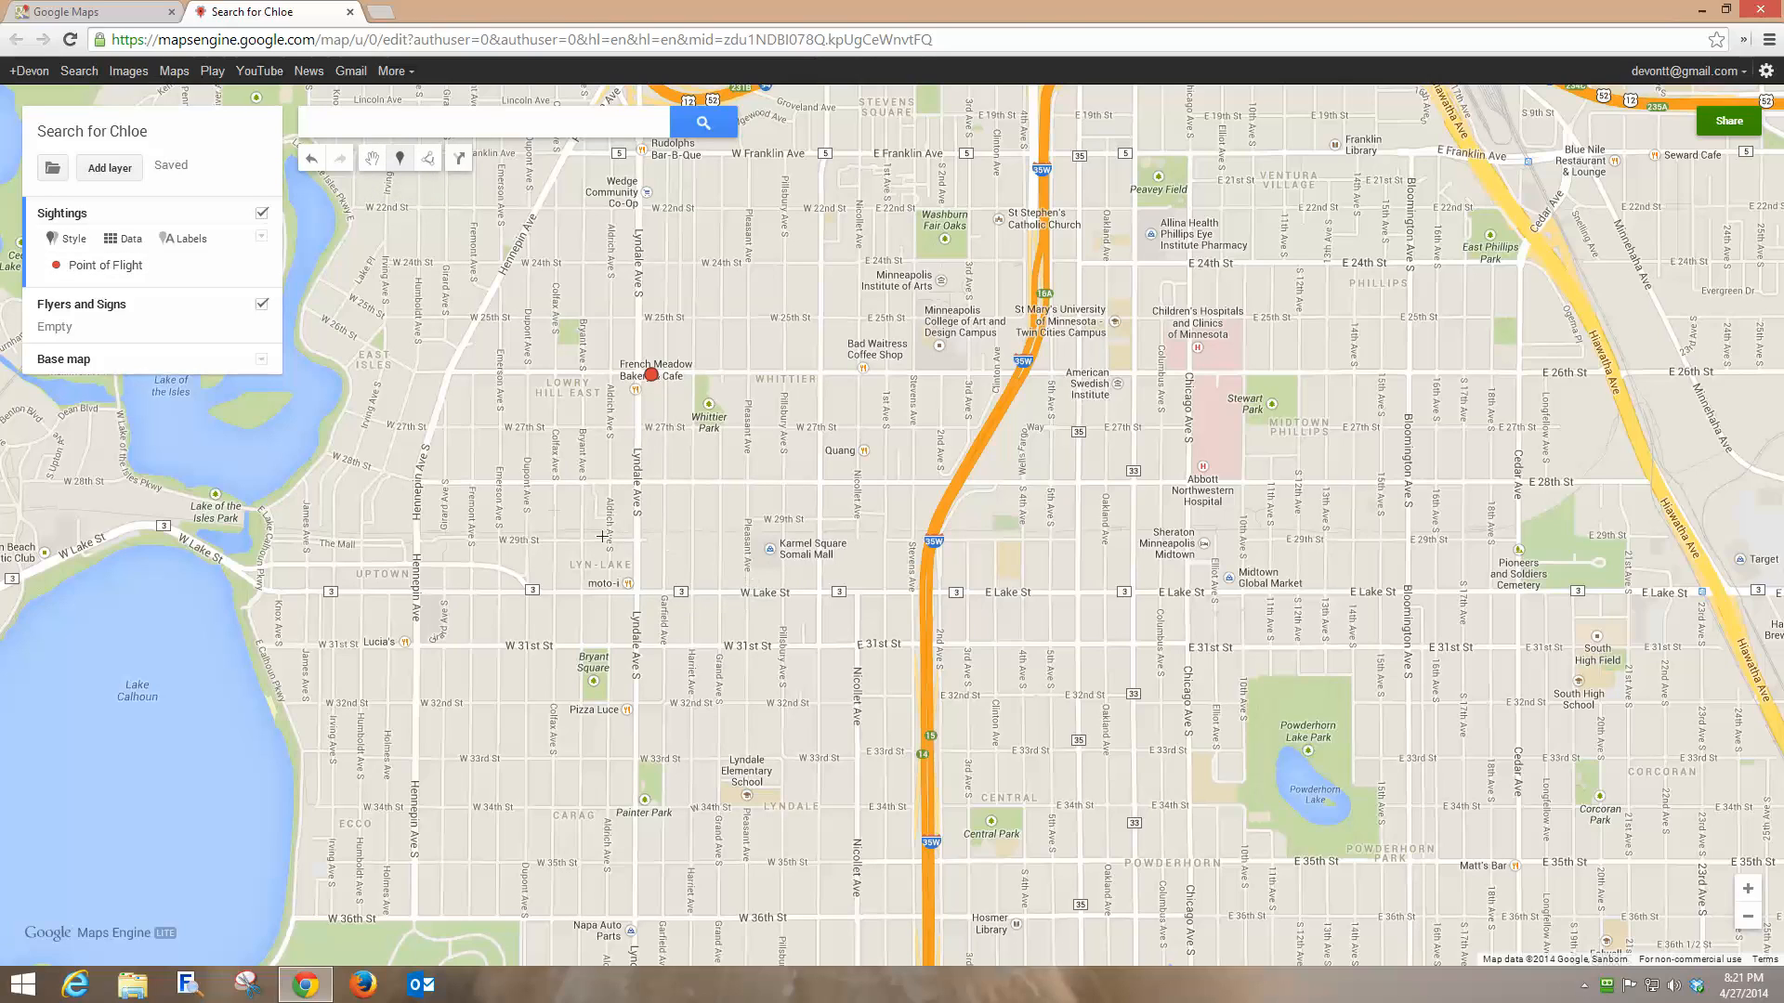
click(555, 488)
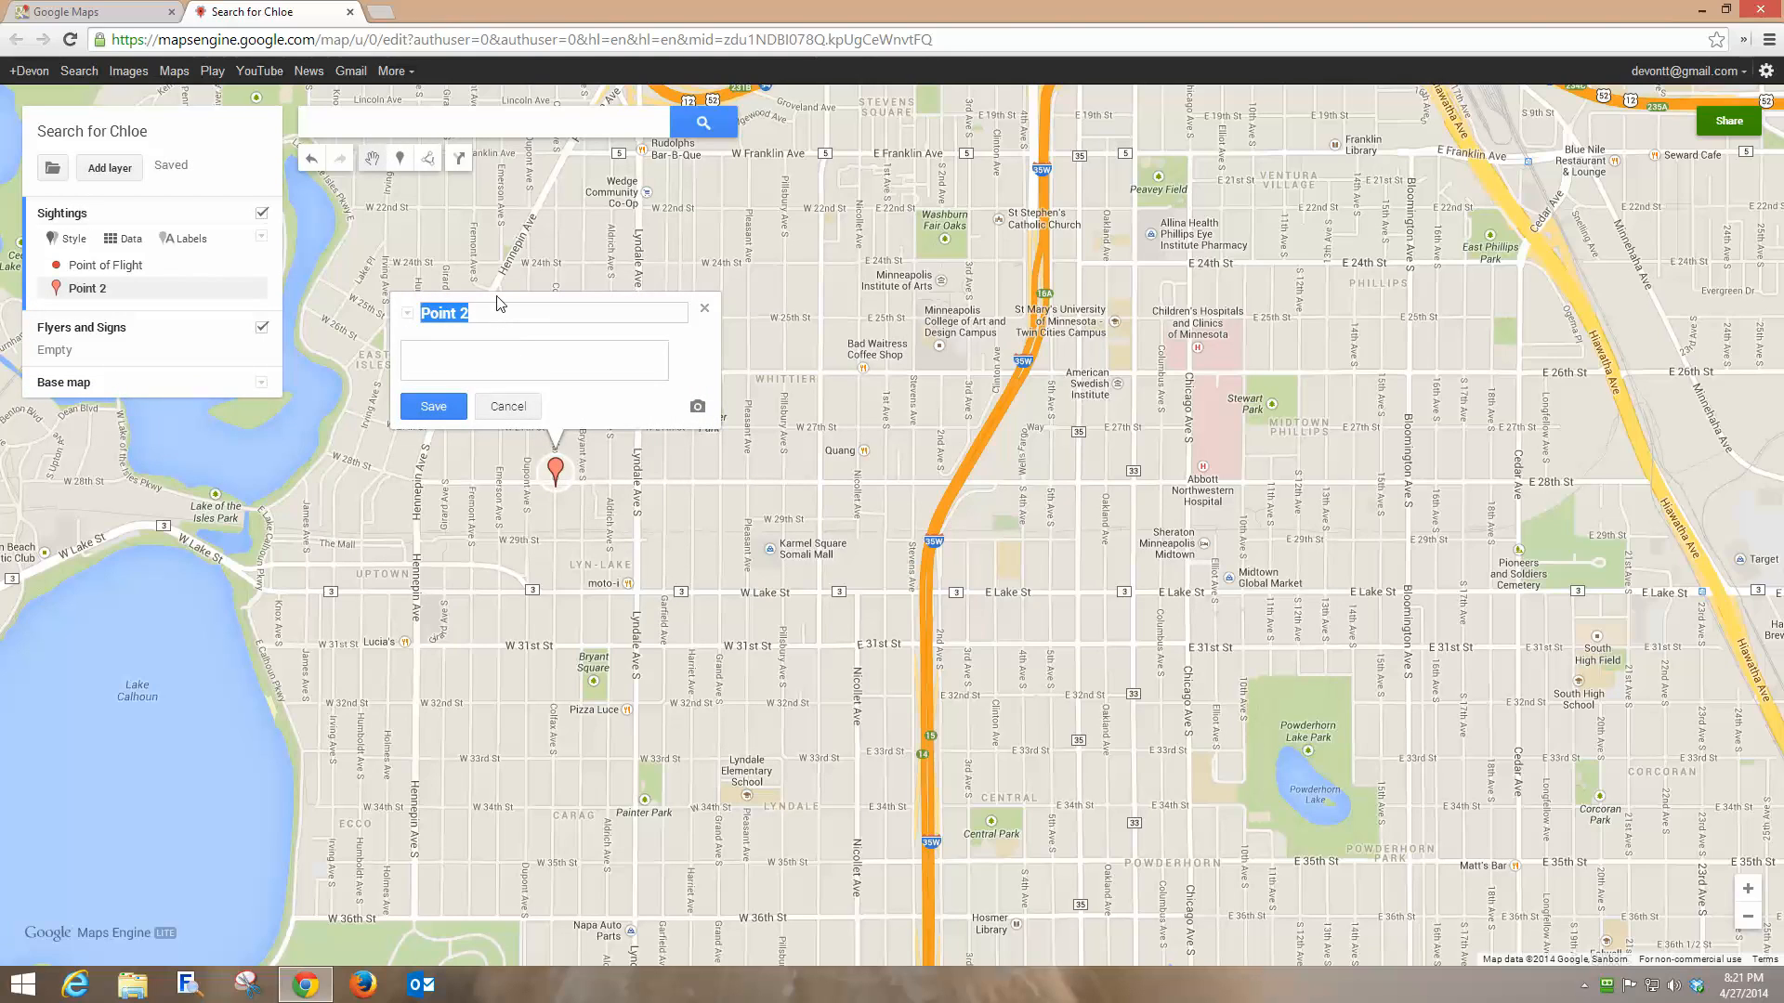
text(Owner's Home)
click(455, 406)
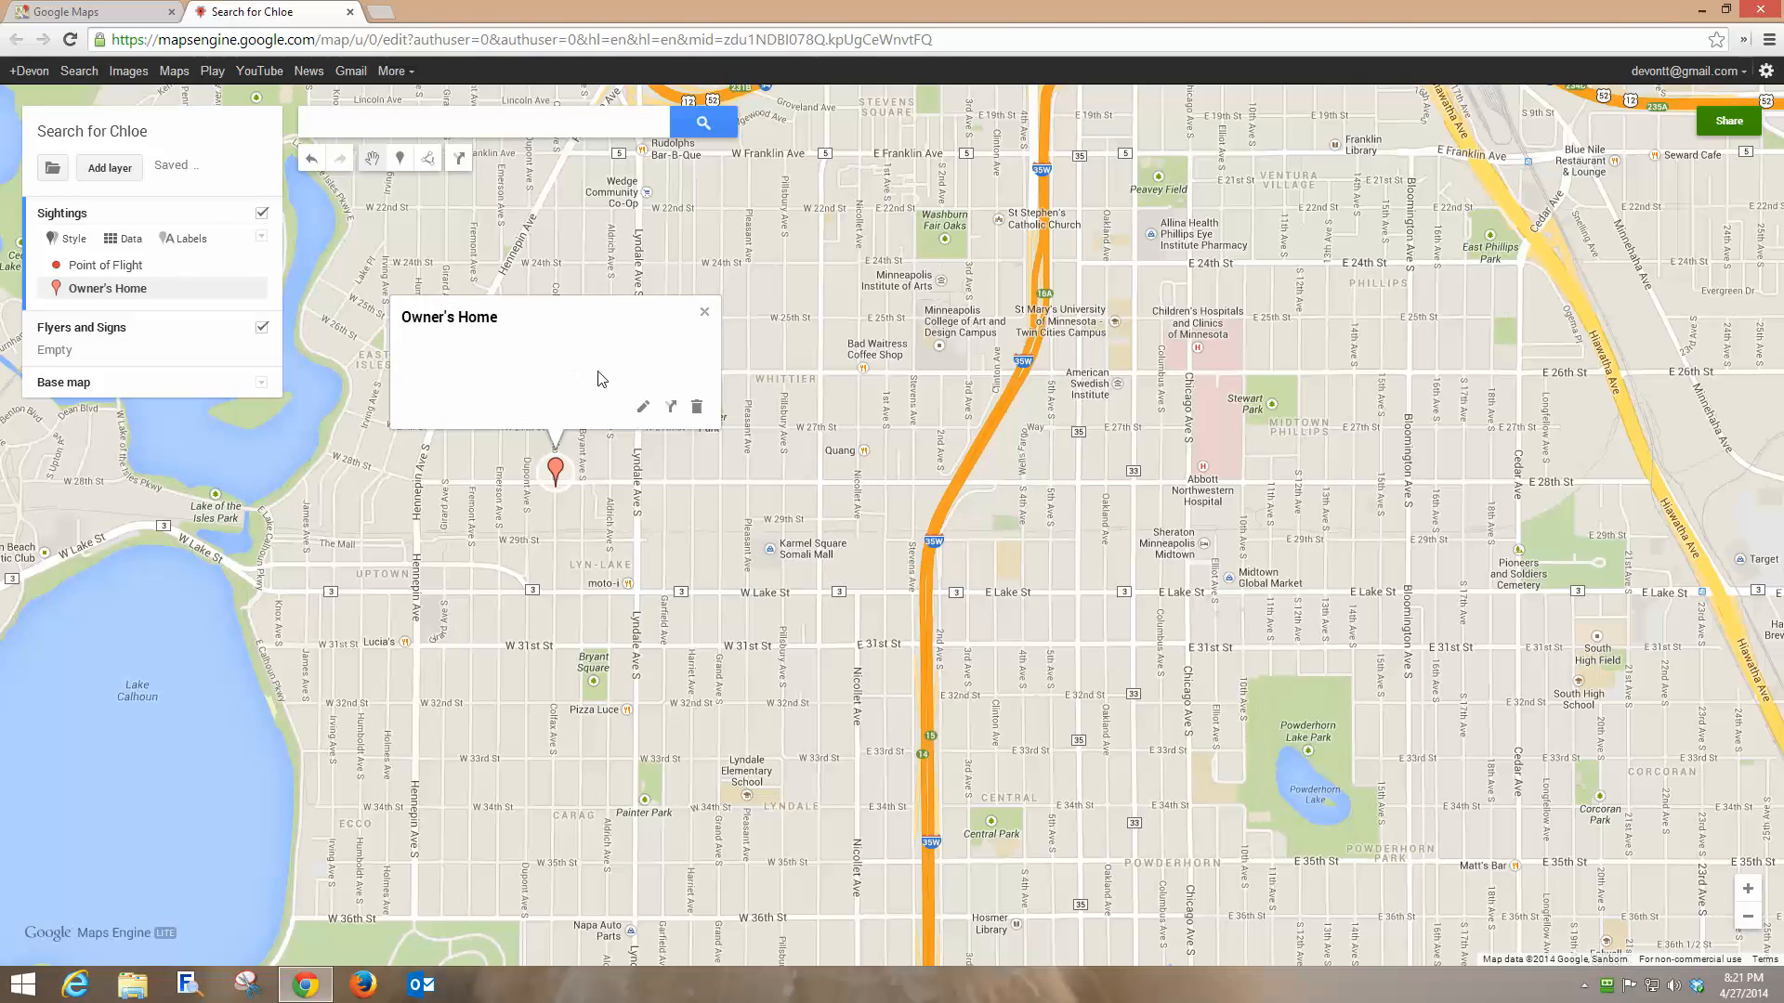
click(705, 311)
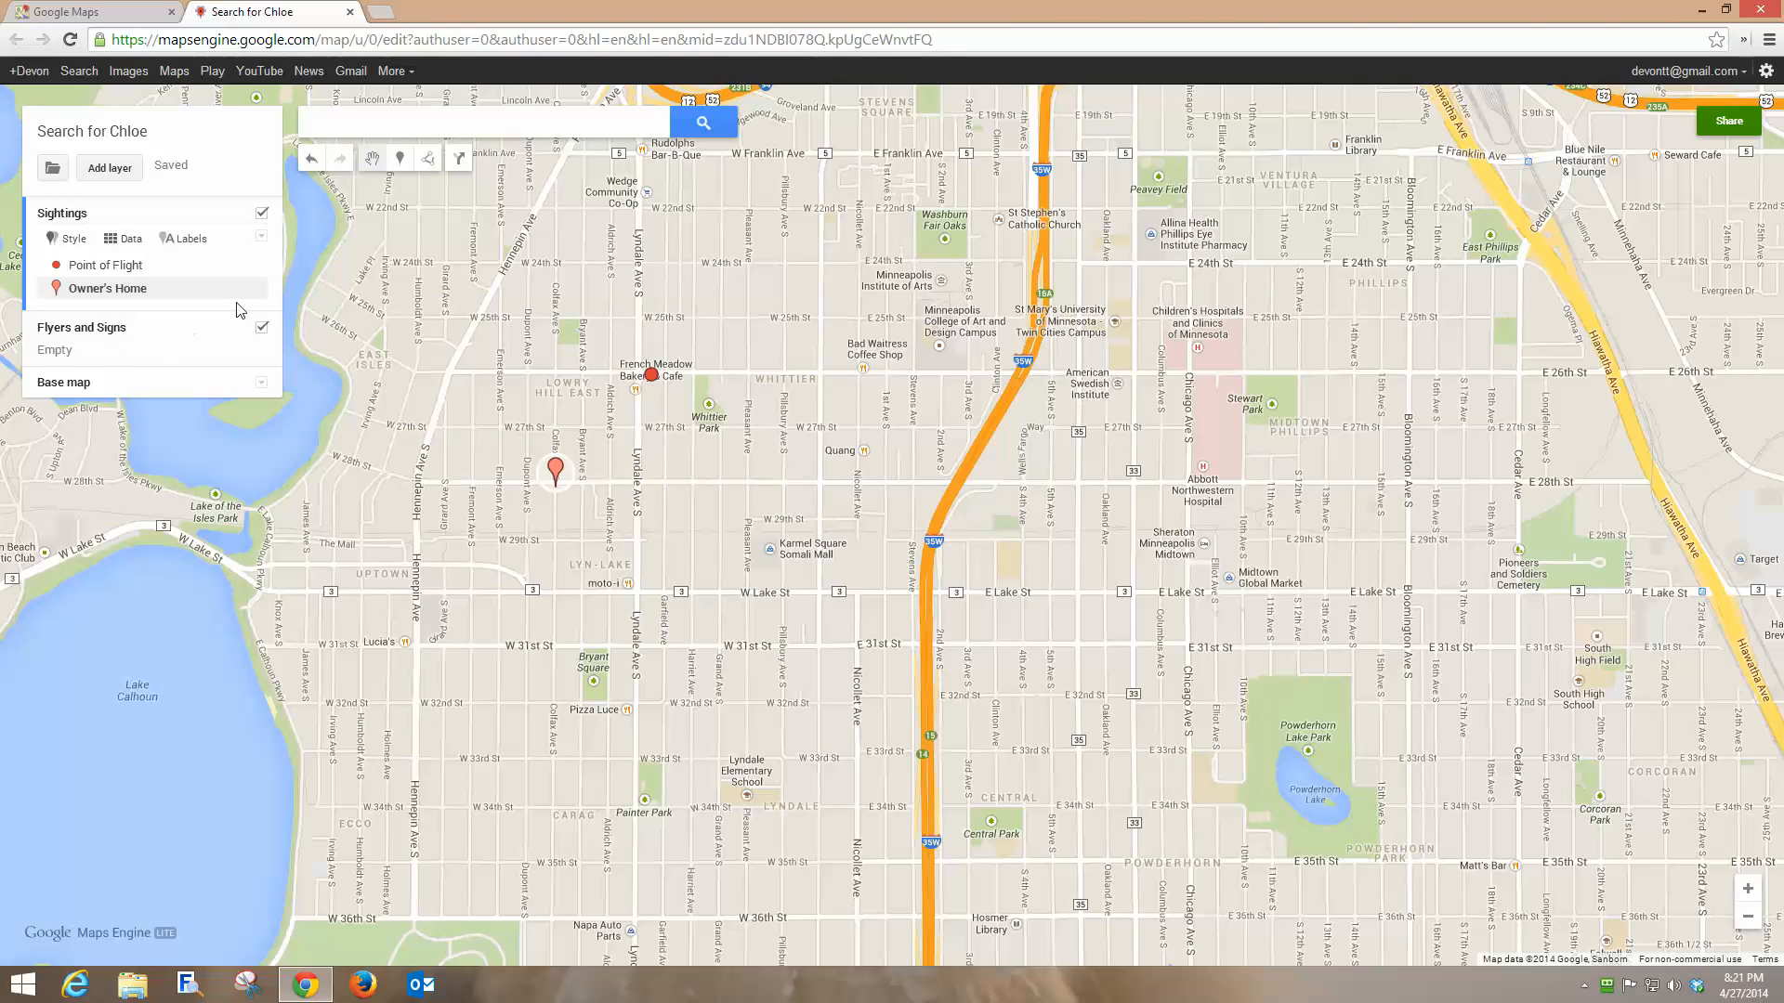
click(251, 289)
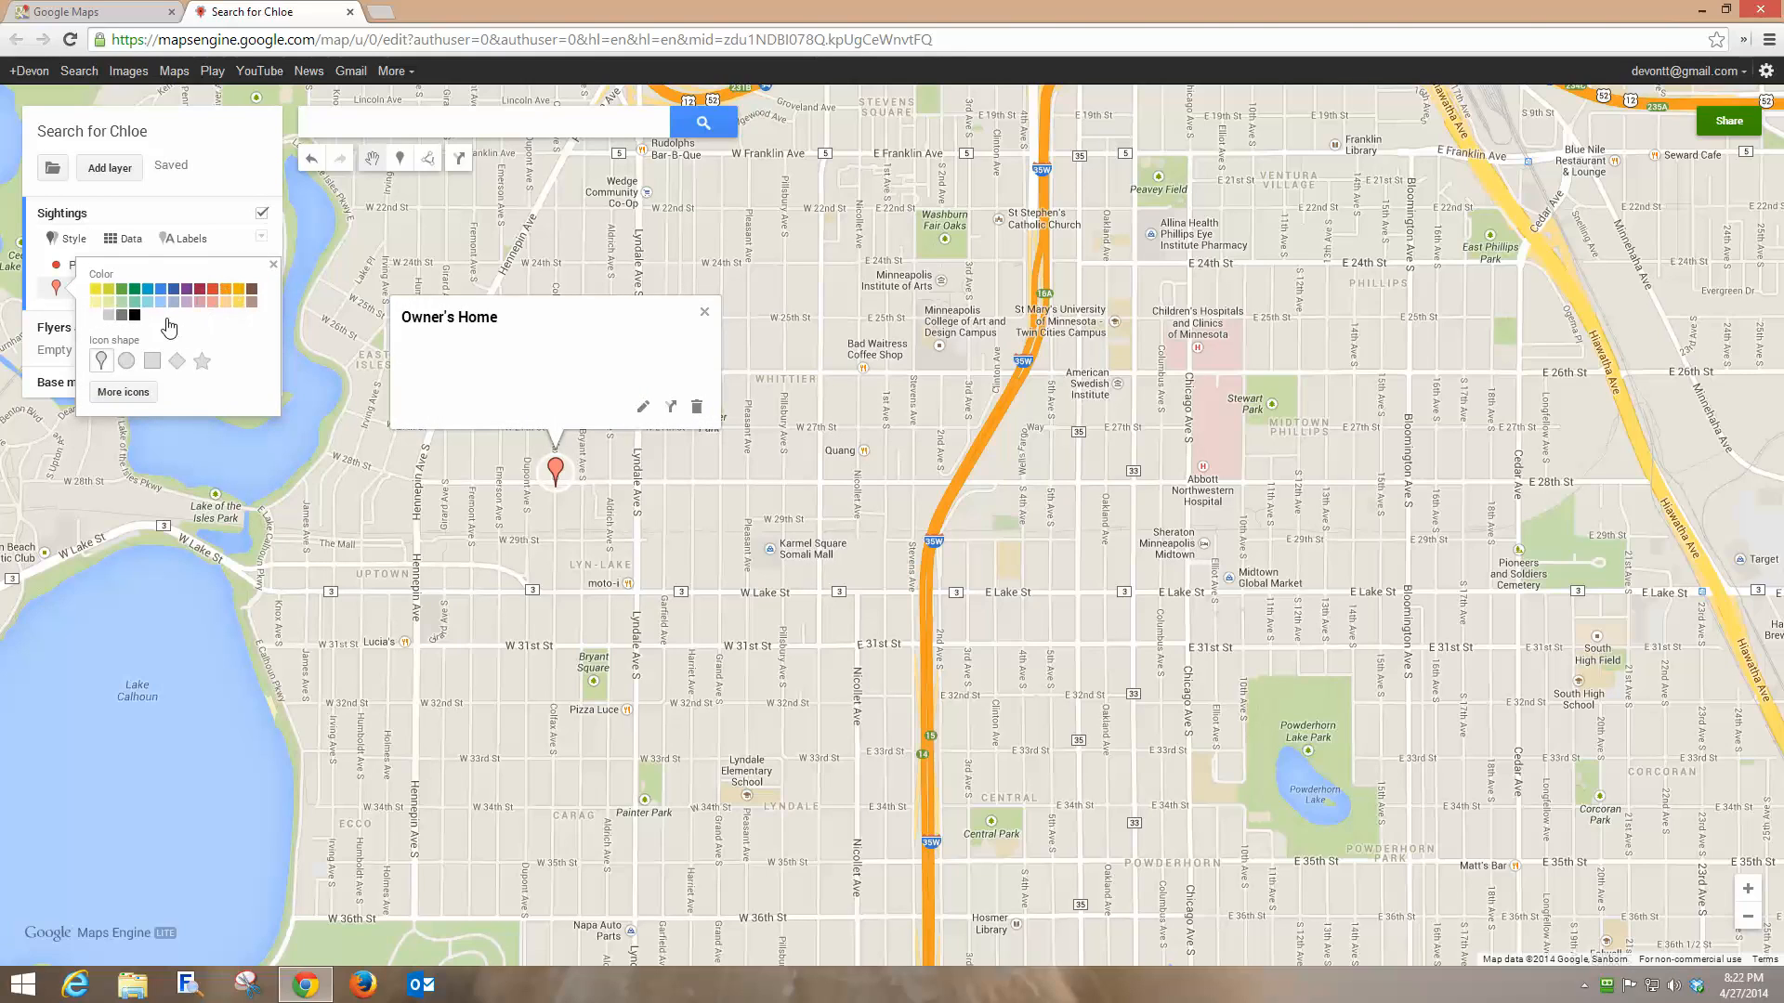
Restyle the Owner's Home marker as a black circle.
click(126, 361)
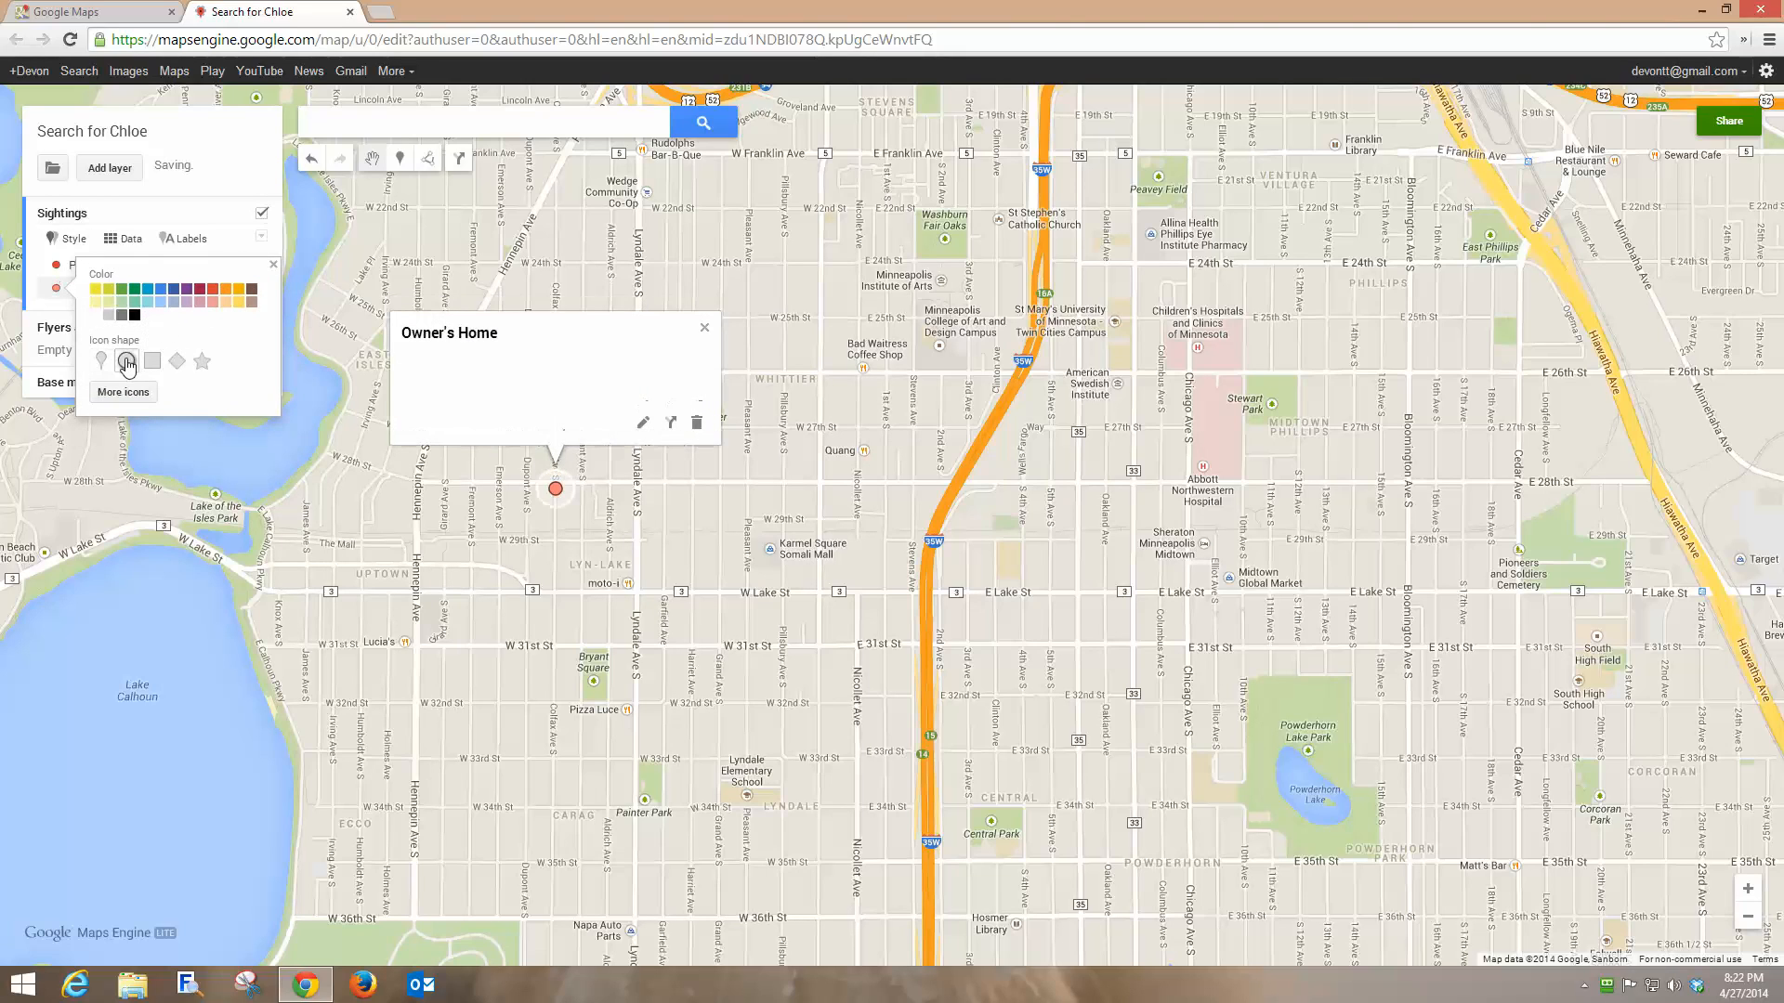
click(135, 315)
click(704, 328)
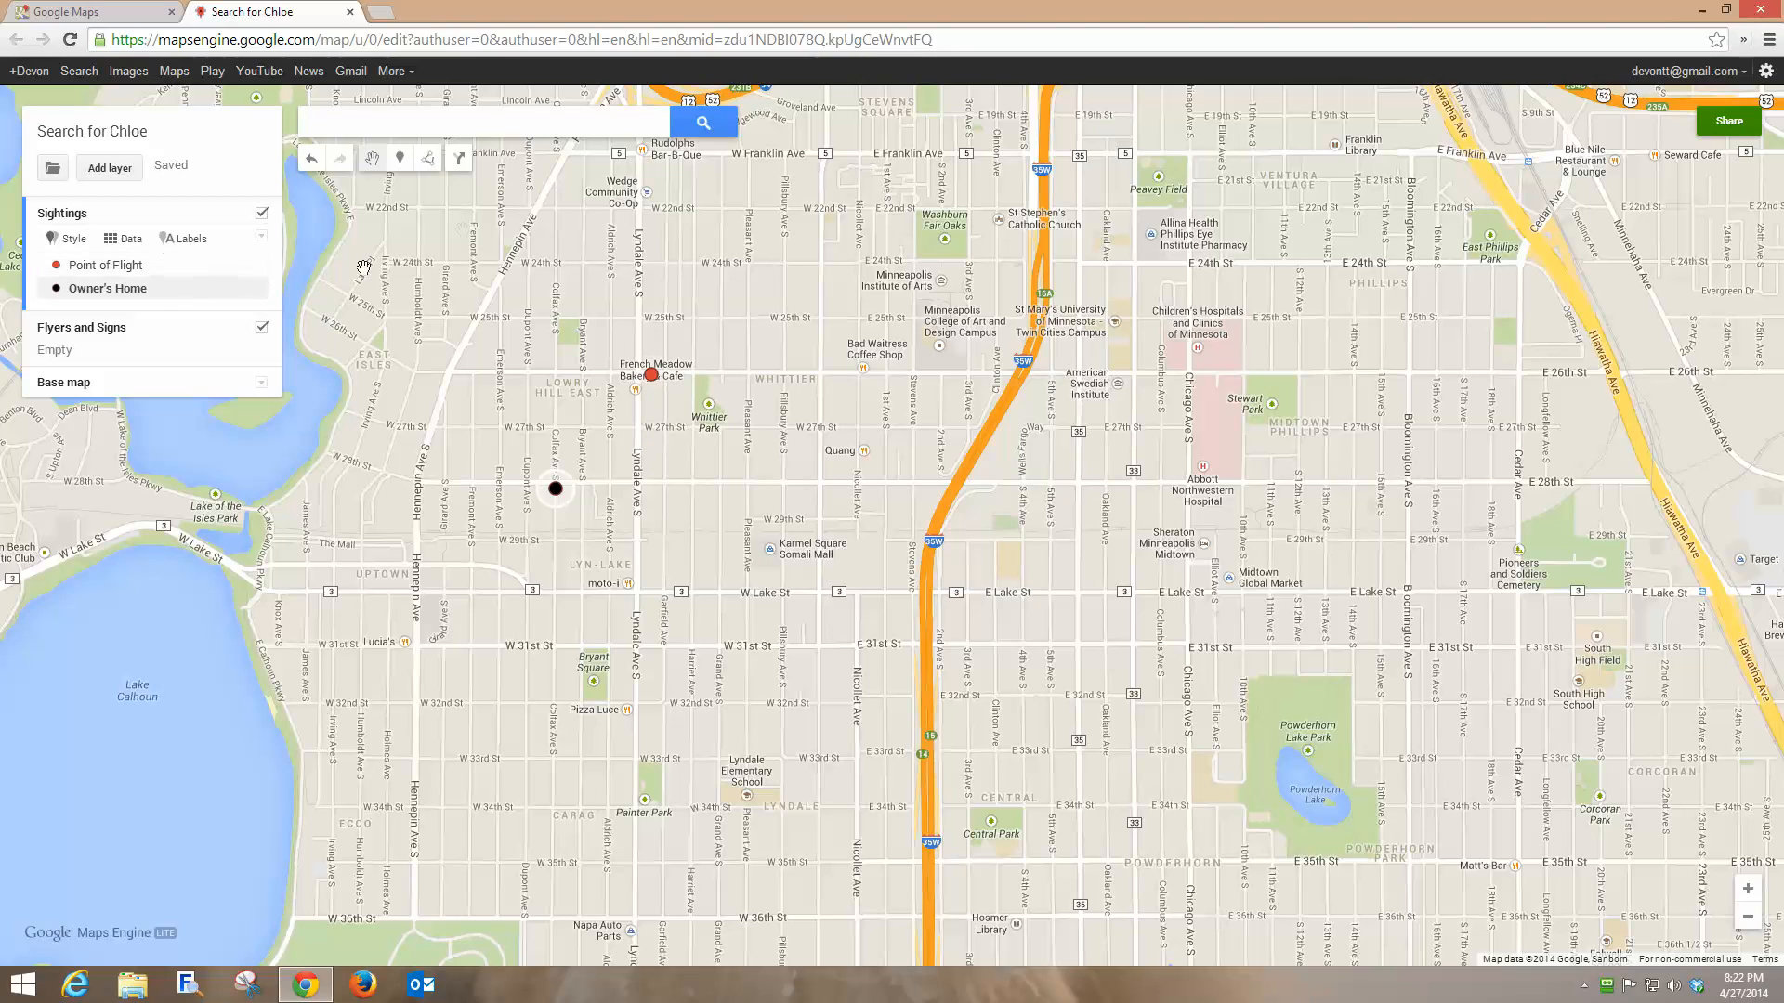
click(401, 164)
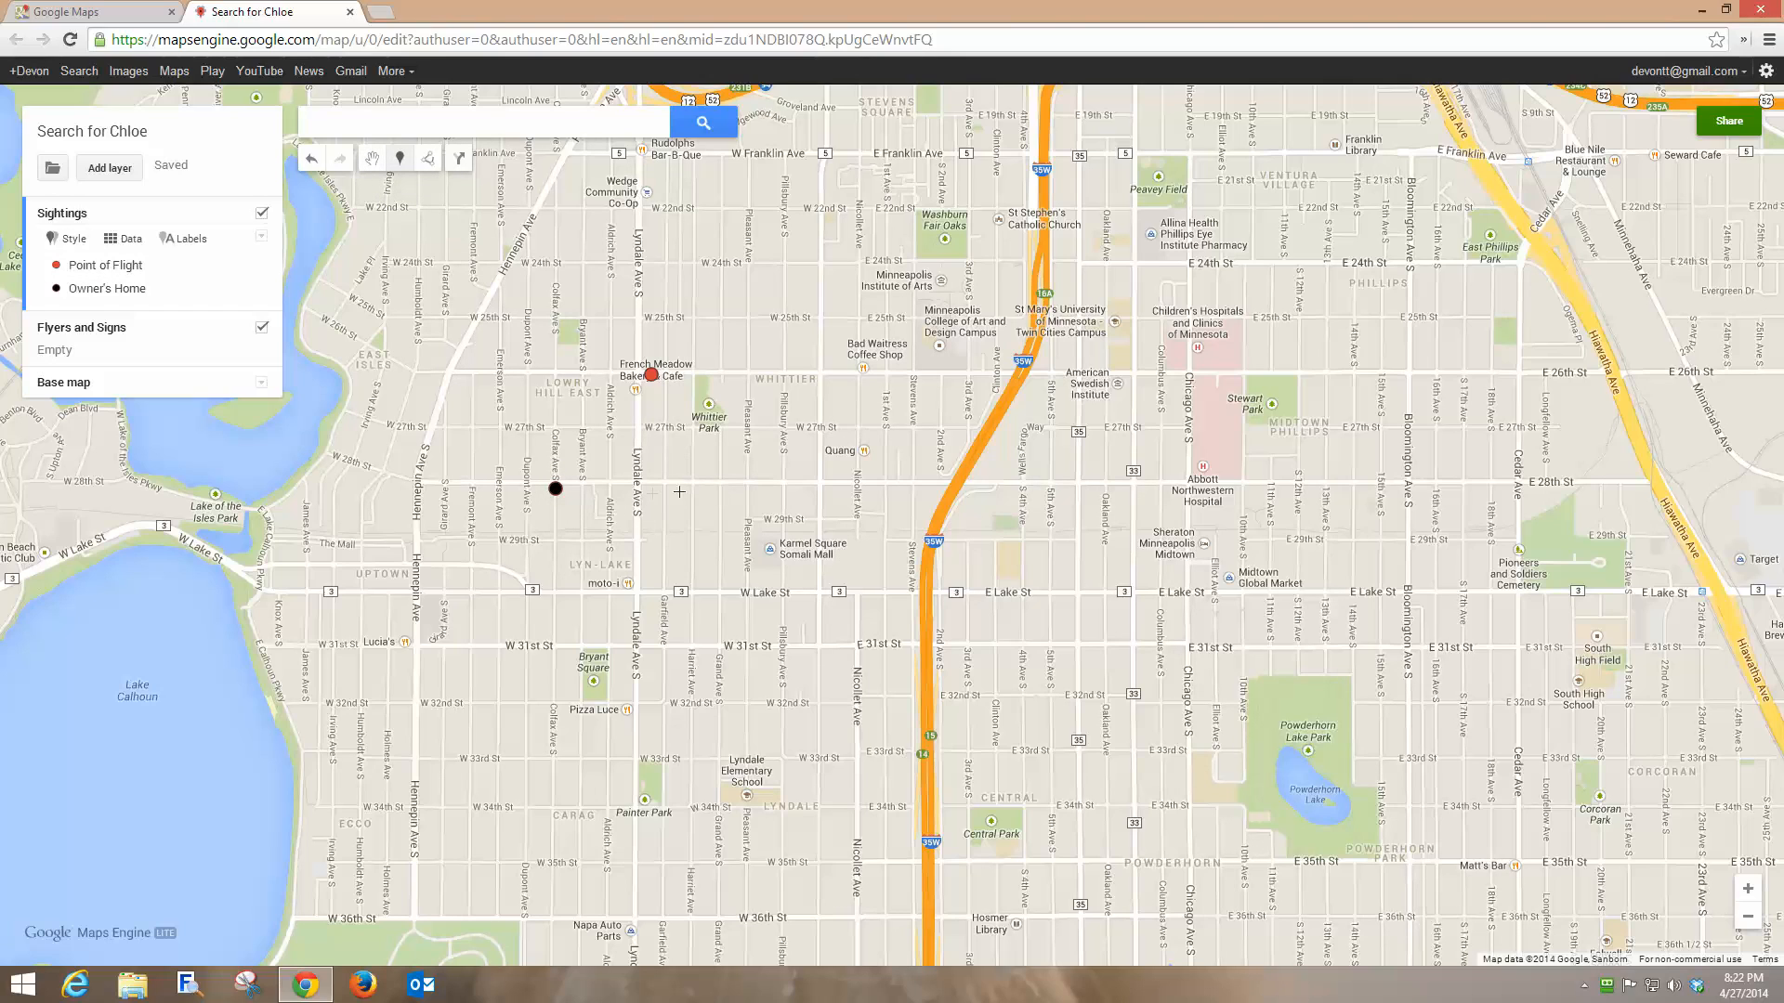
Add a 'Friday 12:00 noon' marker on Lyndale Ave with the caller's contact and 'running south on Lyndale'.
click(632, 481)
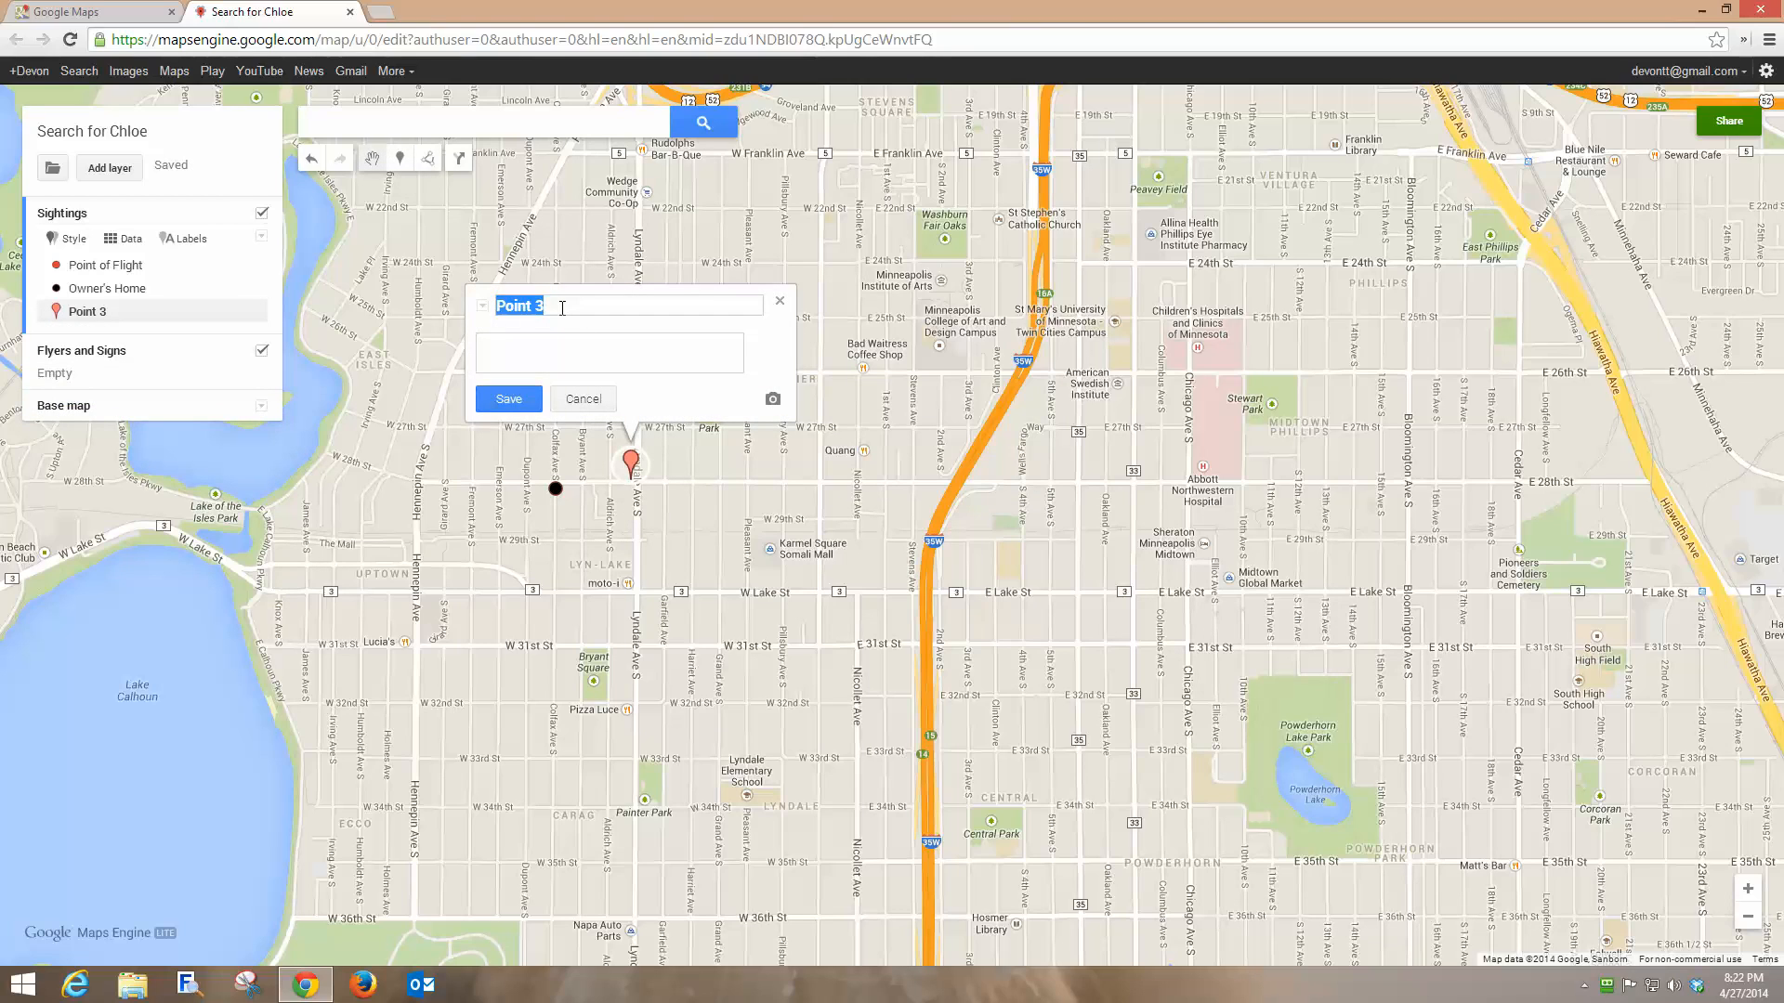
text(Friday 12)
text(:00 noon)
key(Tab)
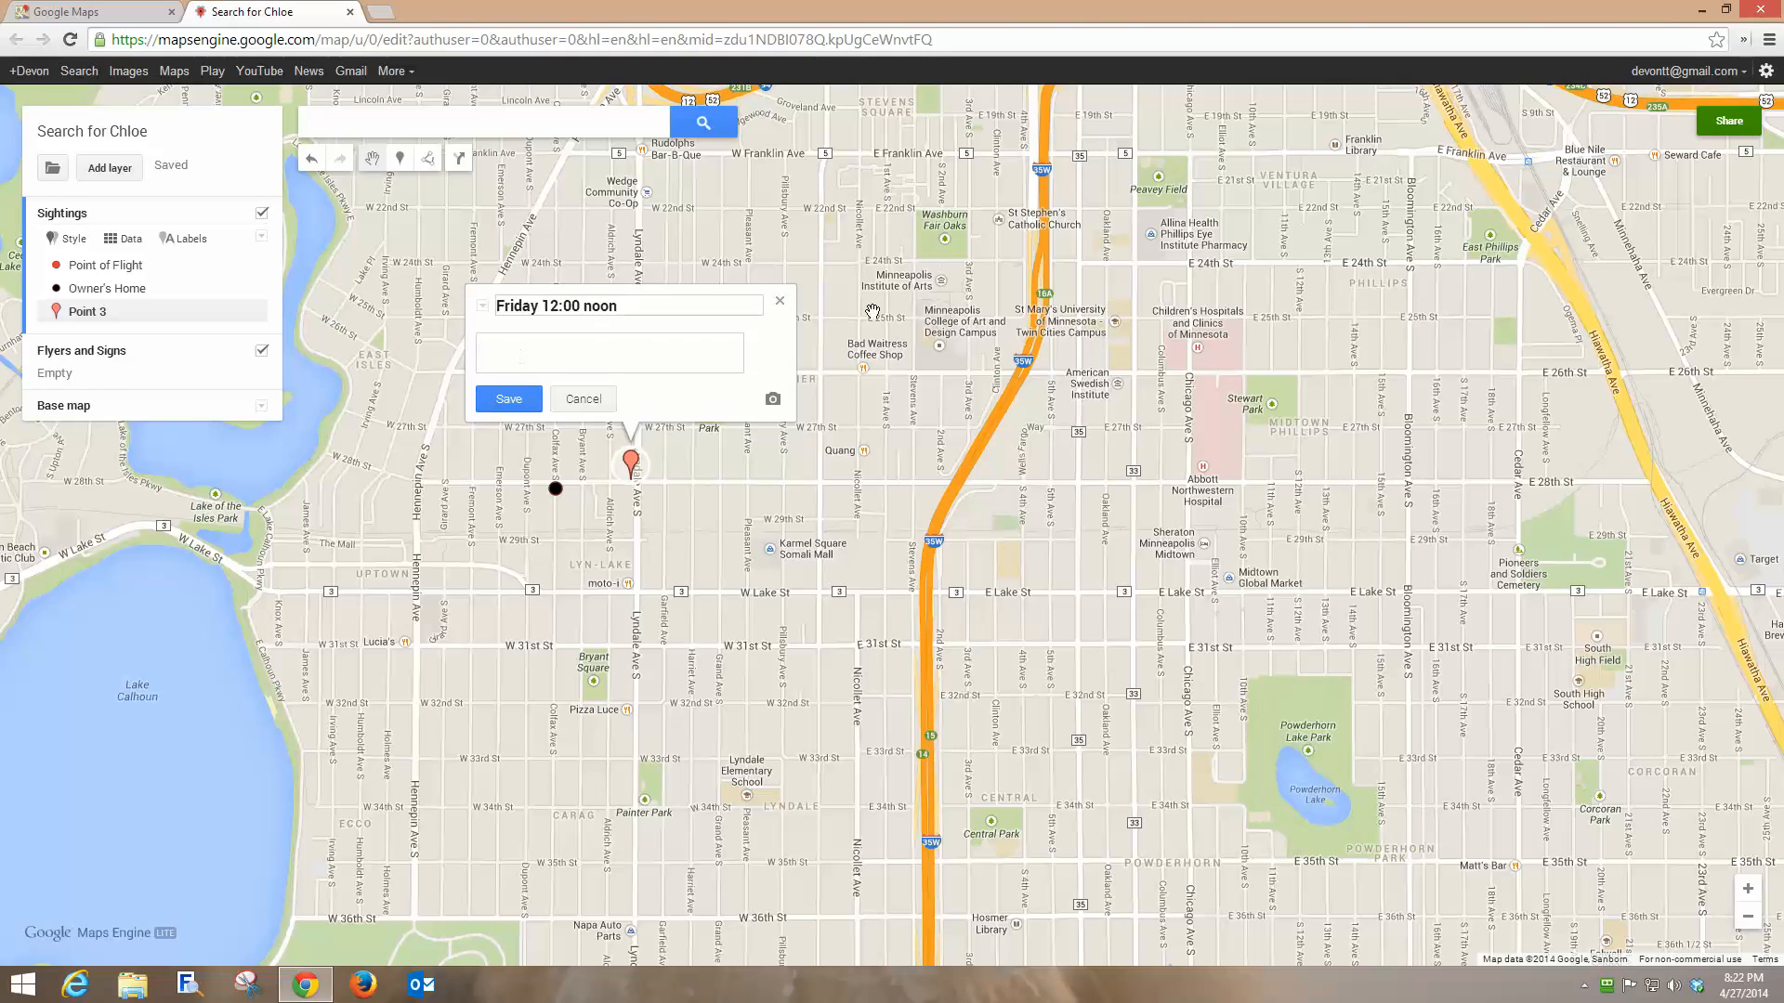
text(Mark - 612-555121)
key(BackSpace)
text(12 - Saw dog ru)
text(nning south on )
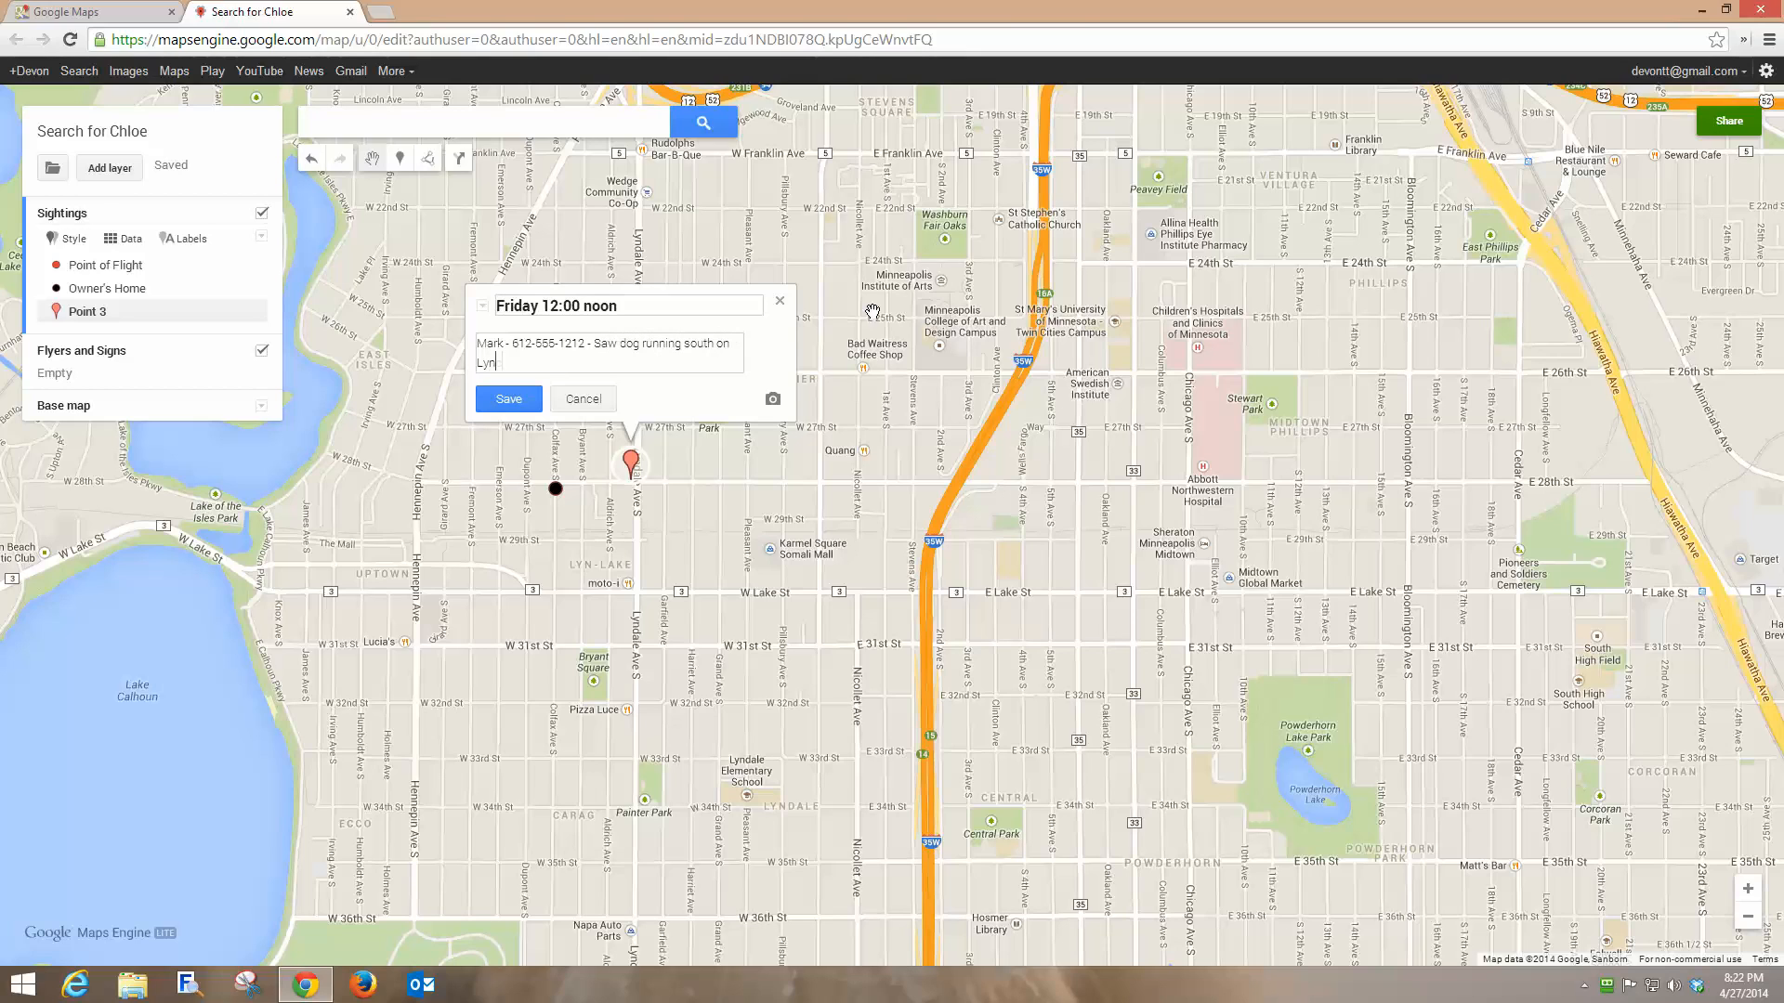
text(Lyndale)
click(508, 399)
click(780, 305)
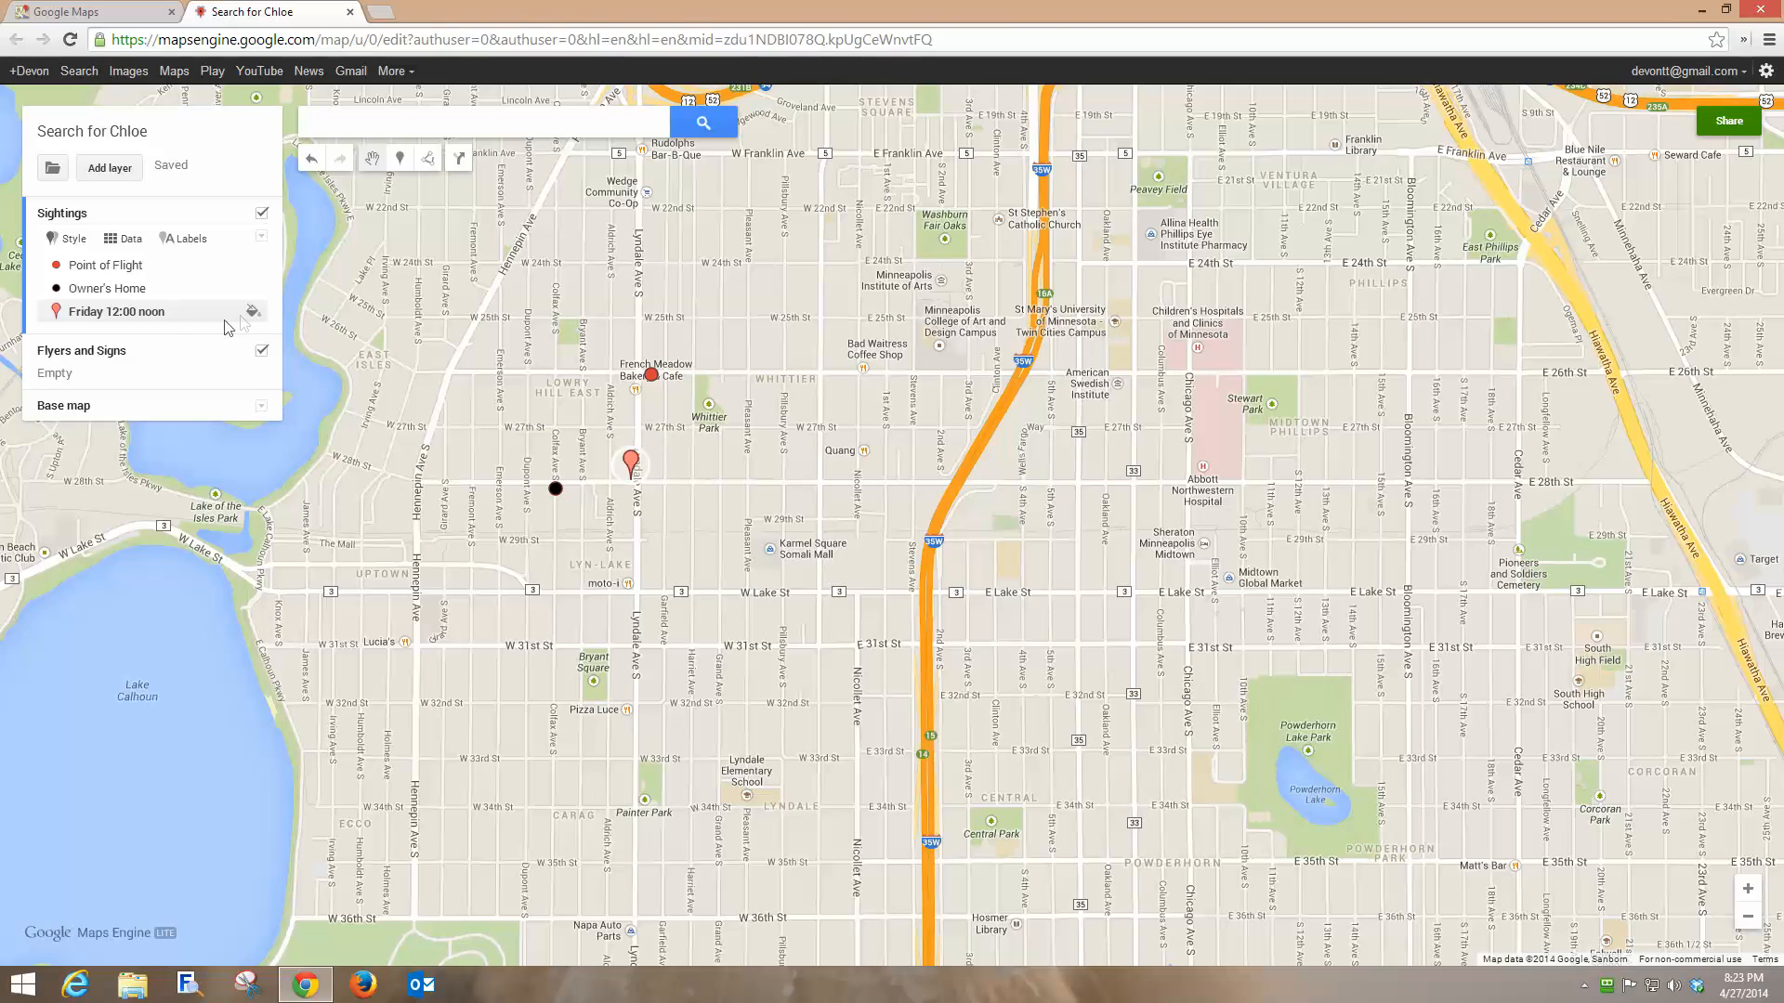
Give the Friday 12:00 noon marker the question-mark icon from Facilities and services.
click(253, 314)
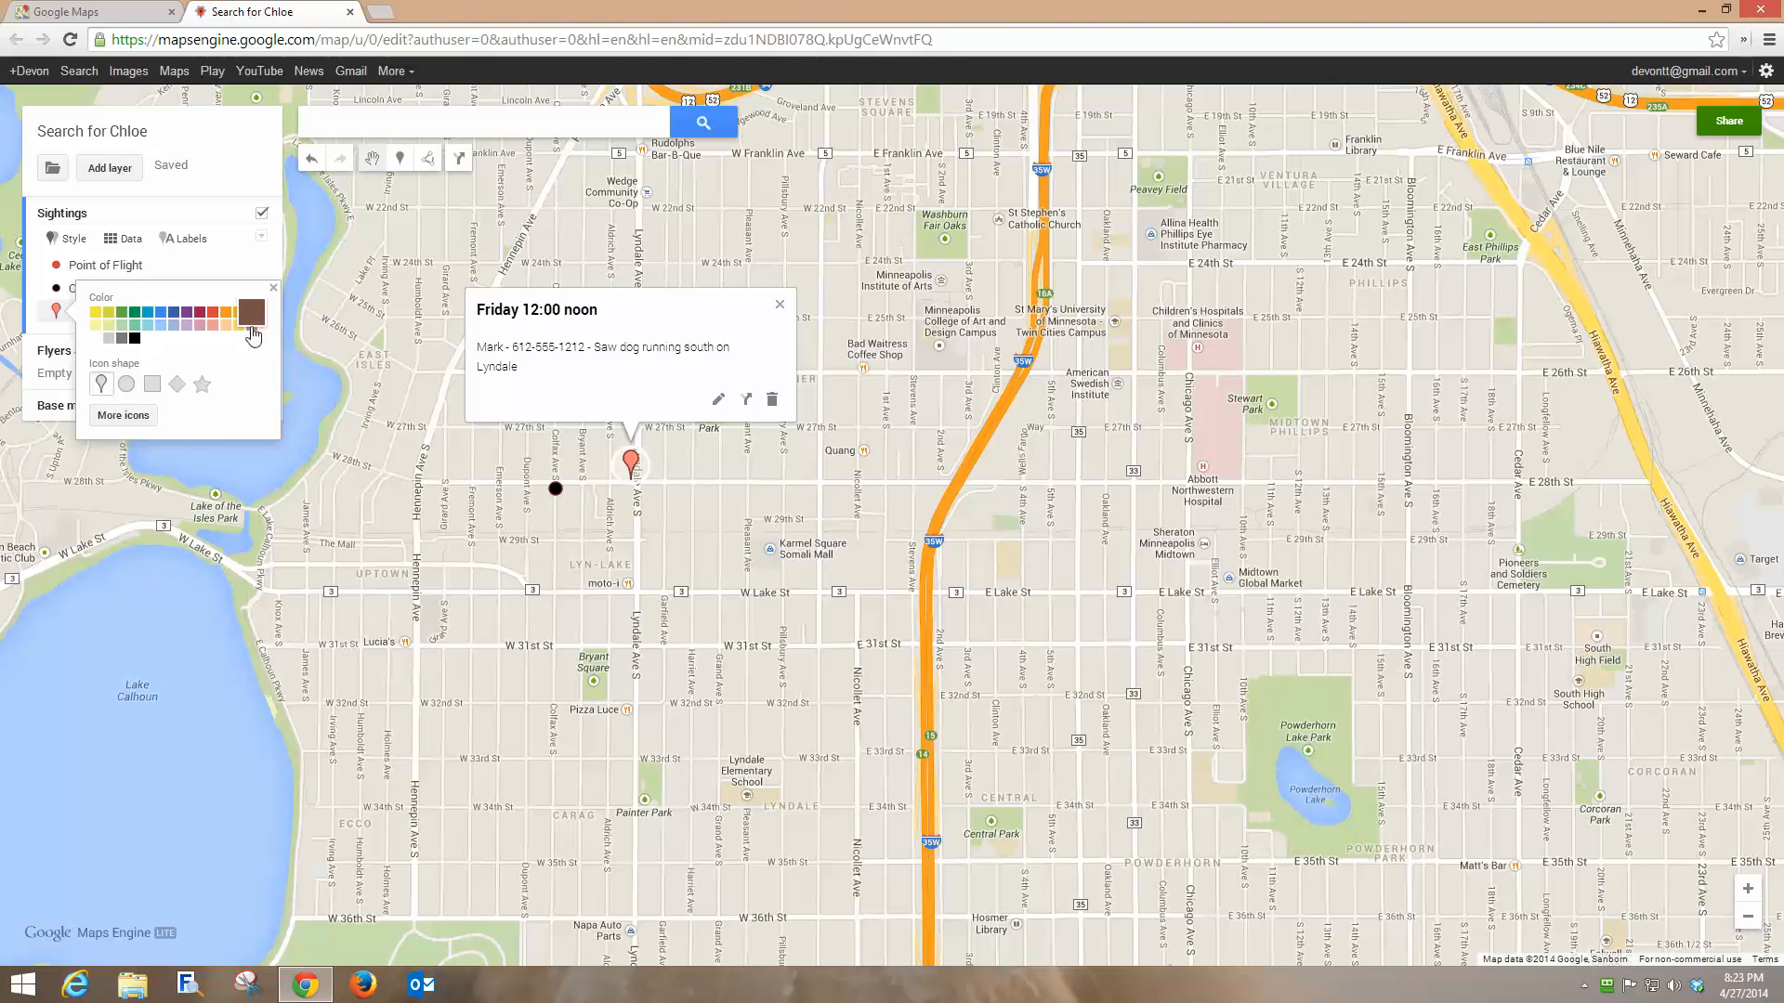
click(117, 418)
click(824, 721)
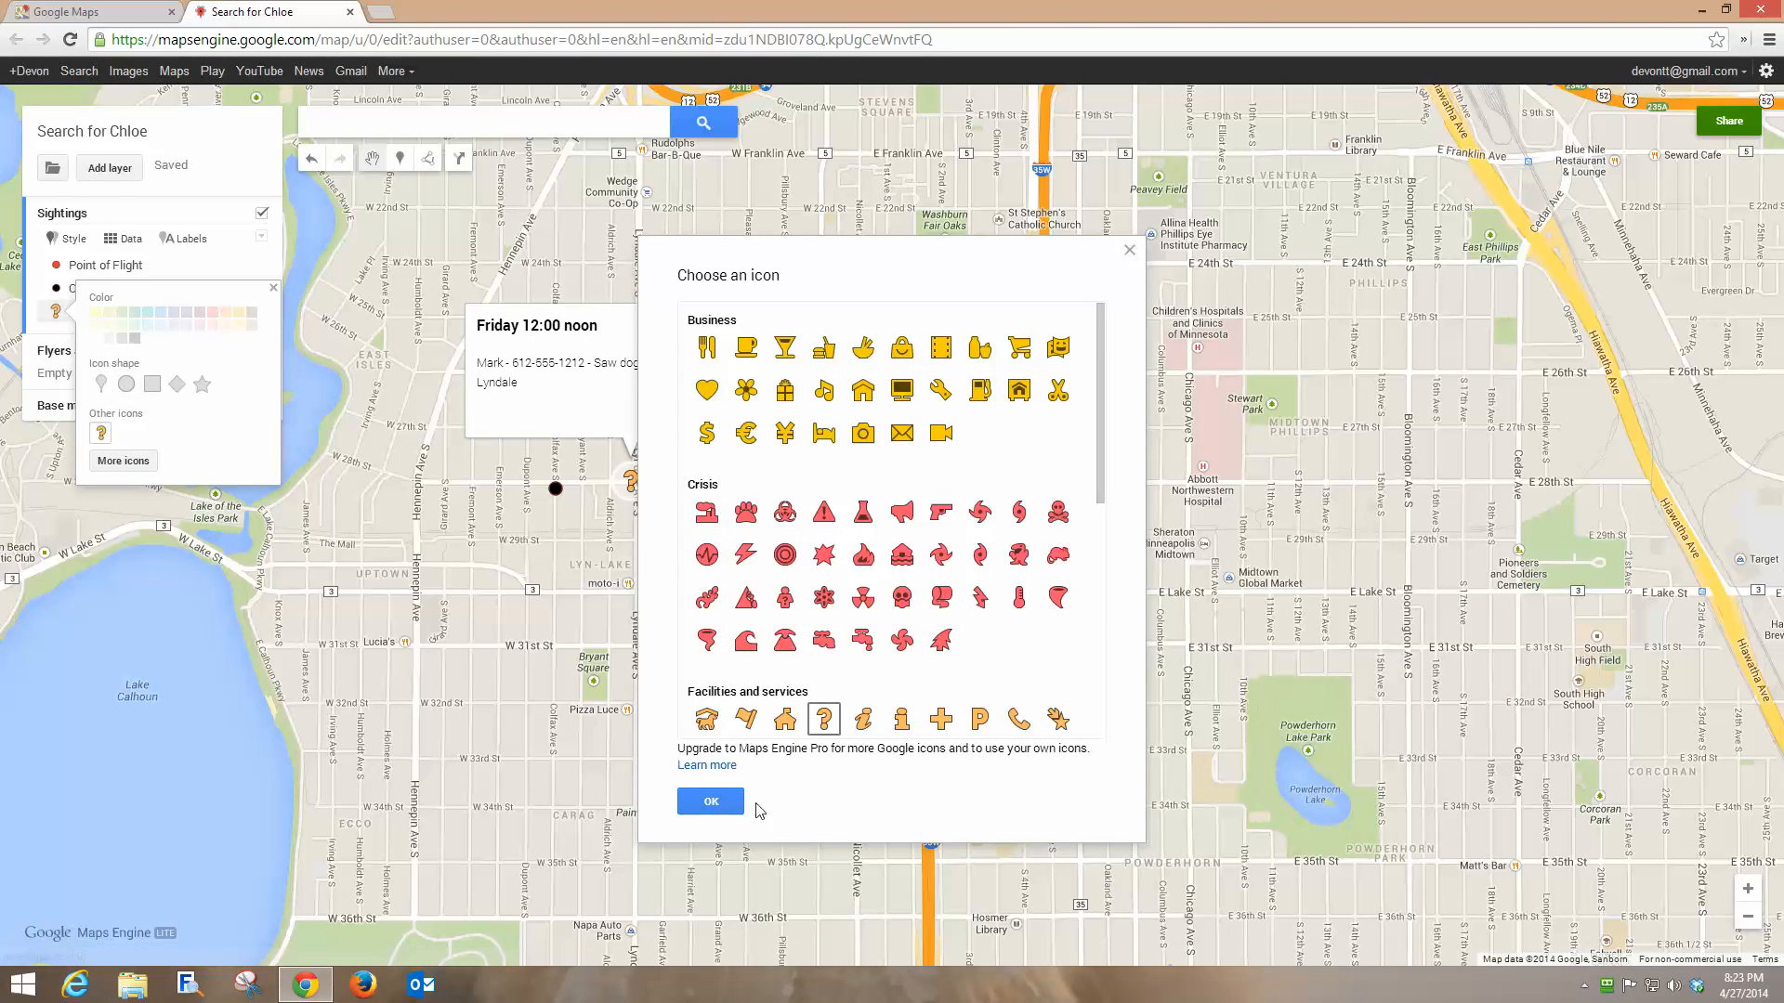
click(714, 804)
click(779, 320)
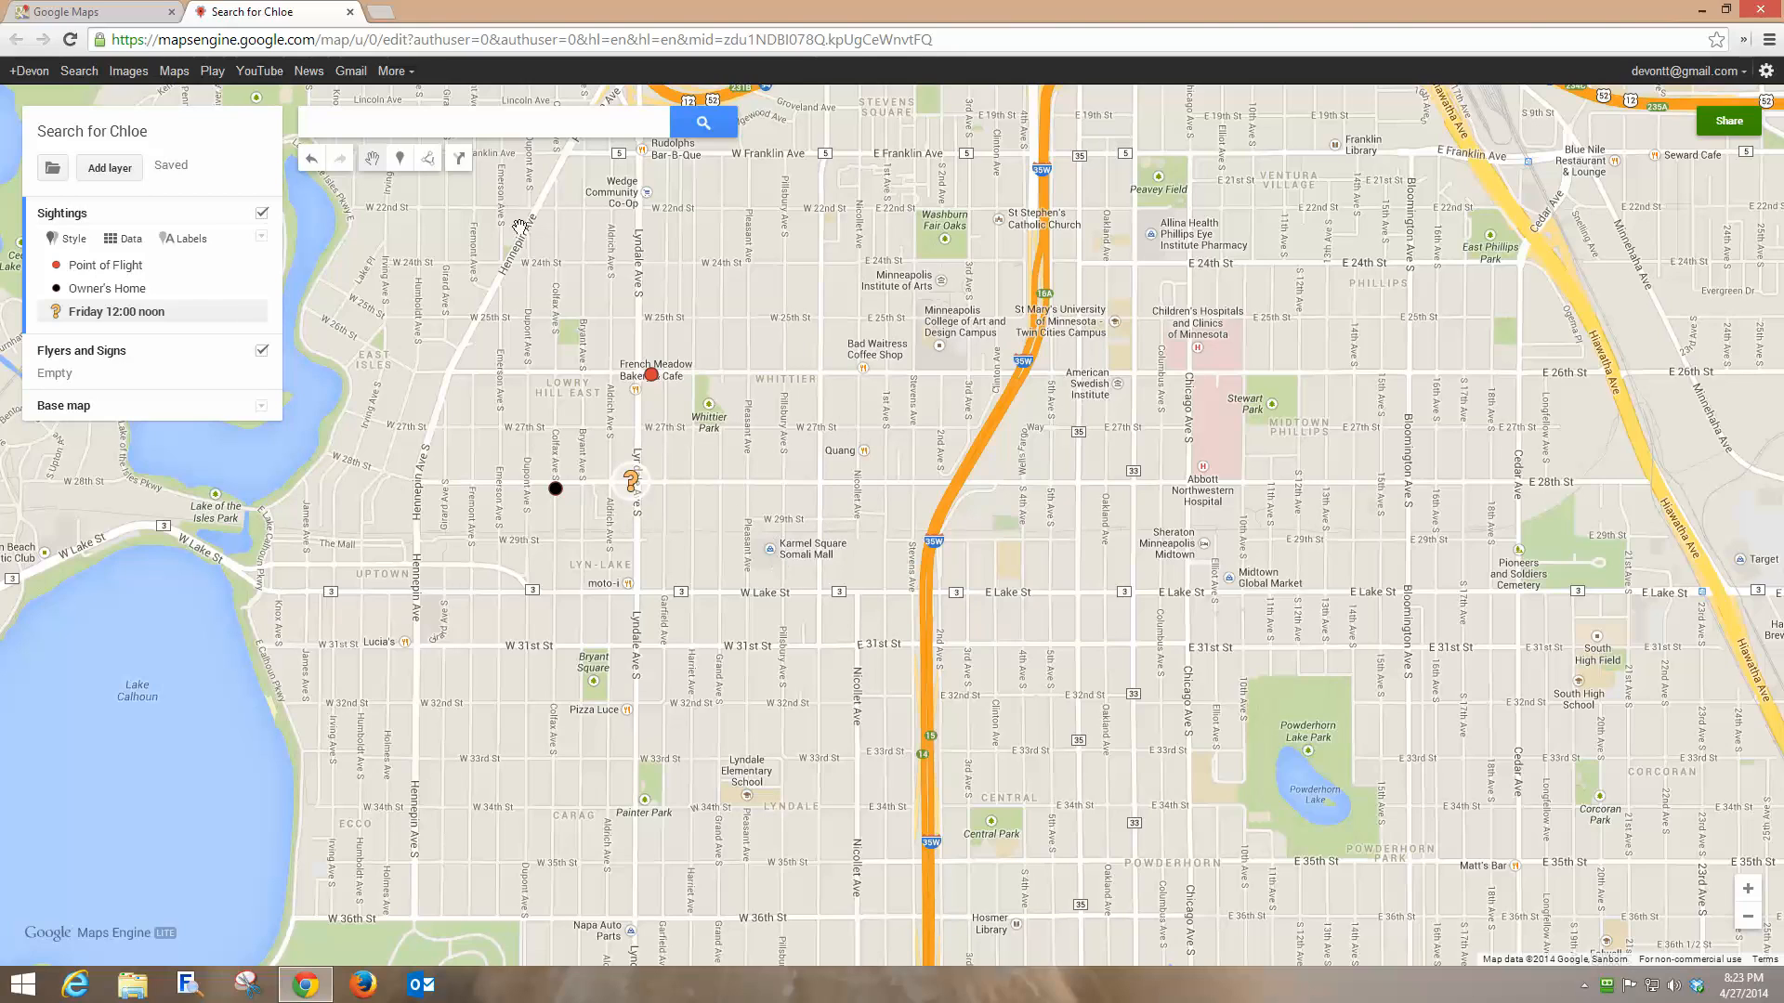
click(400, 165)
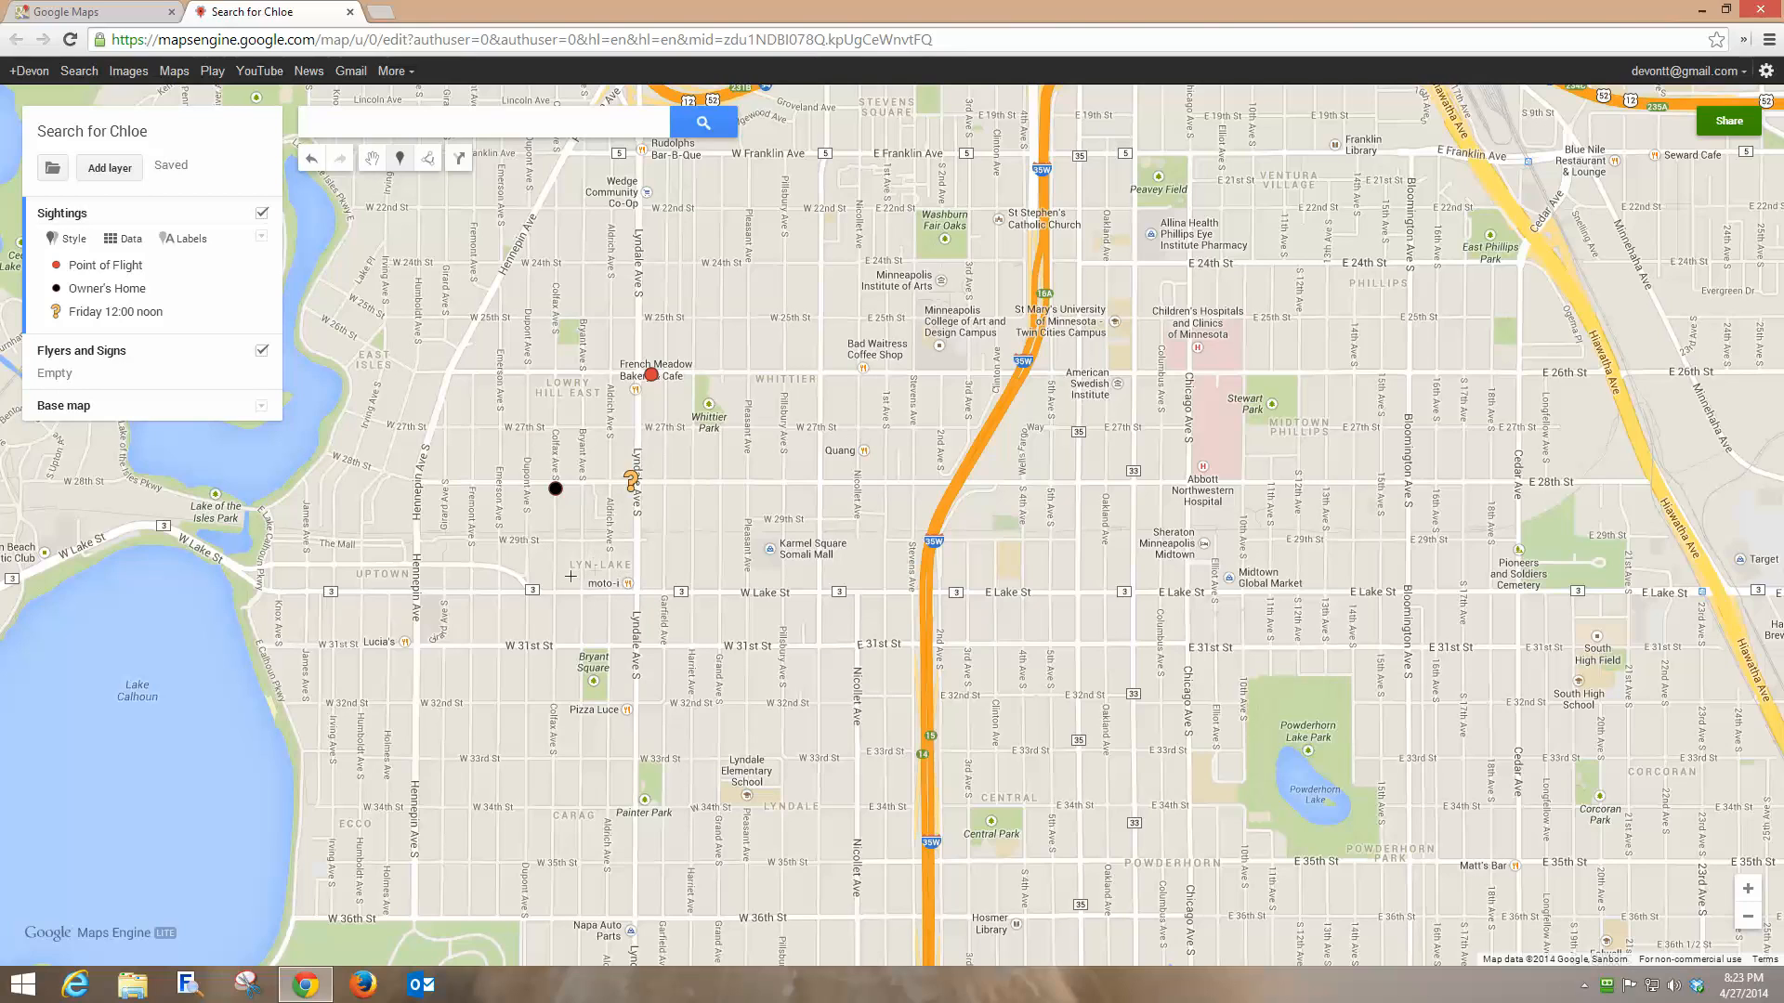
Add a 'Friday 5:30 p.m.' sighting at Lyndale and W Lake St: nearly hit, ran south.
click(634, 589)
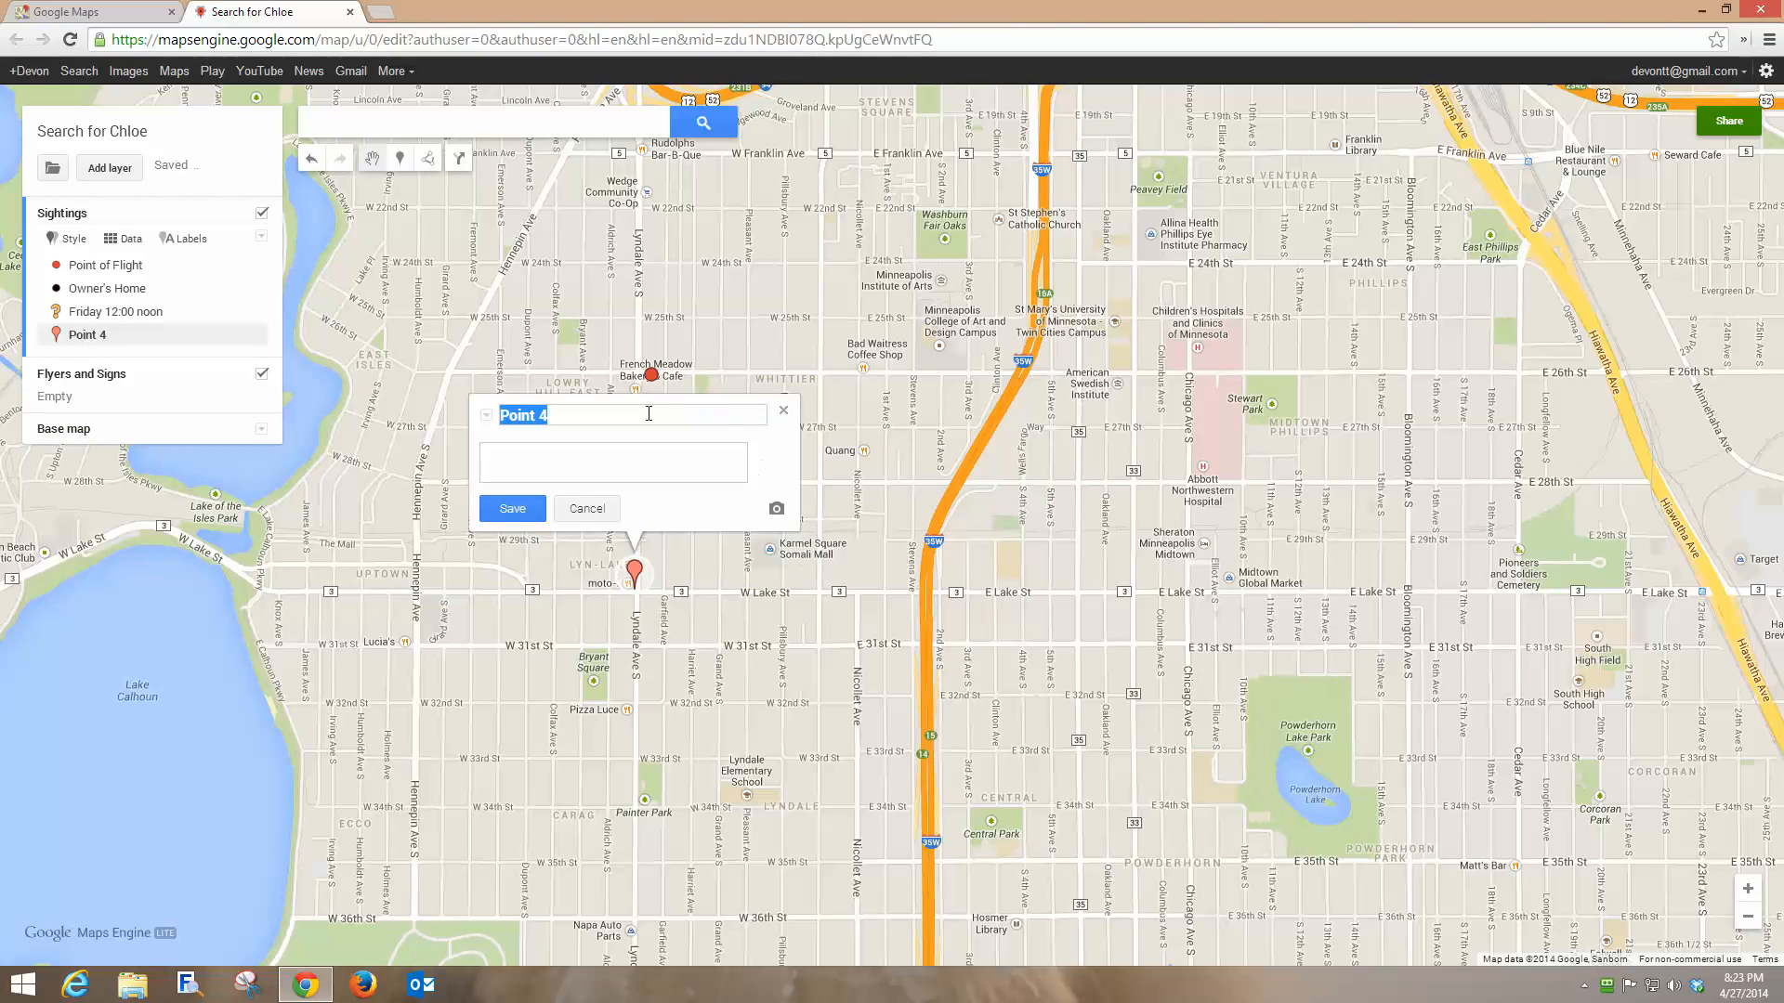
text(Friday 5:30 plm..m.)
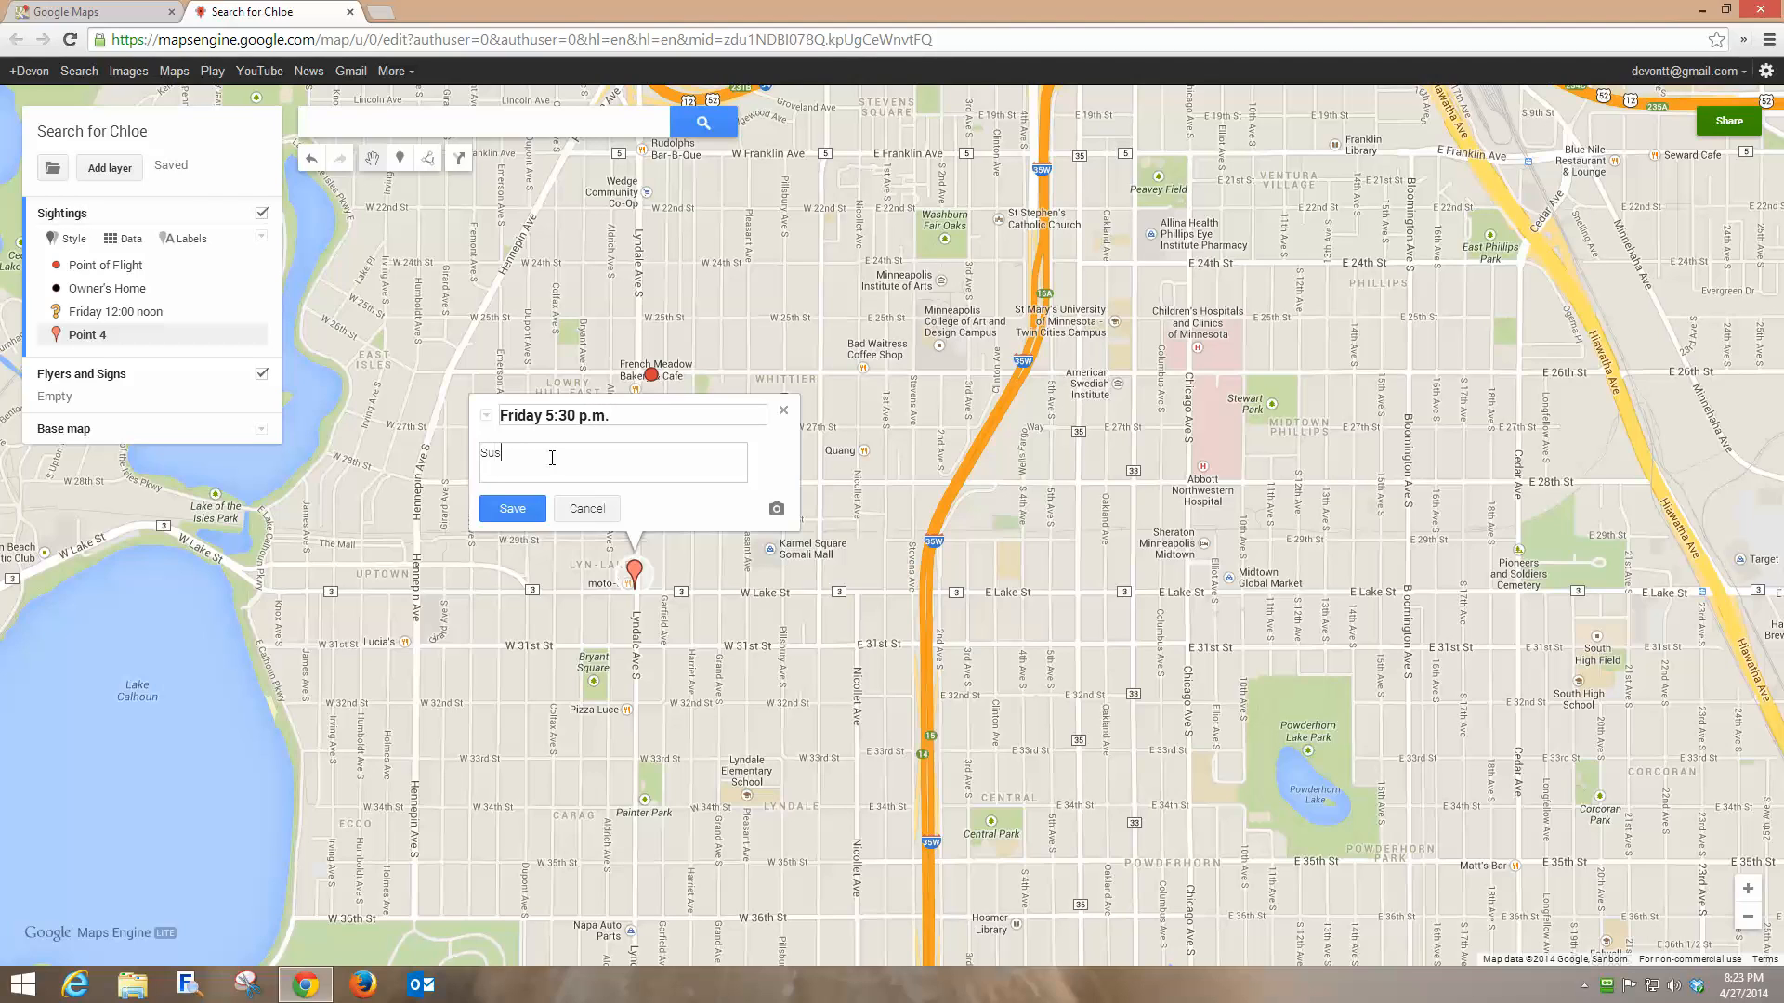
text(-)
text(most hit crossing Lake Street, but ran sout)
click(511, 508)
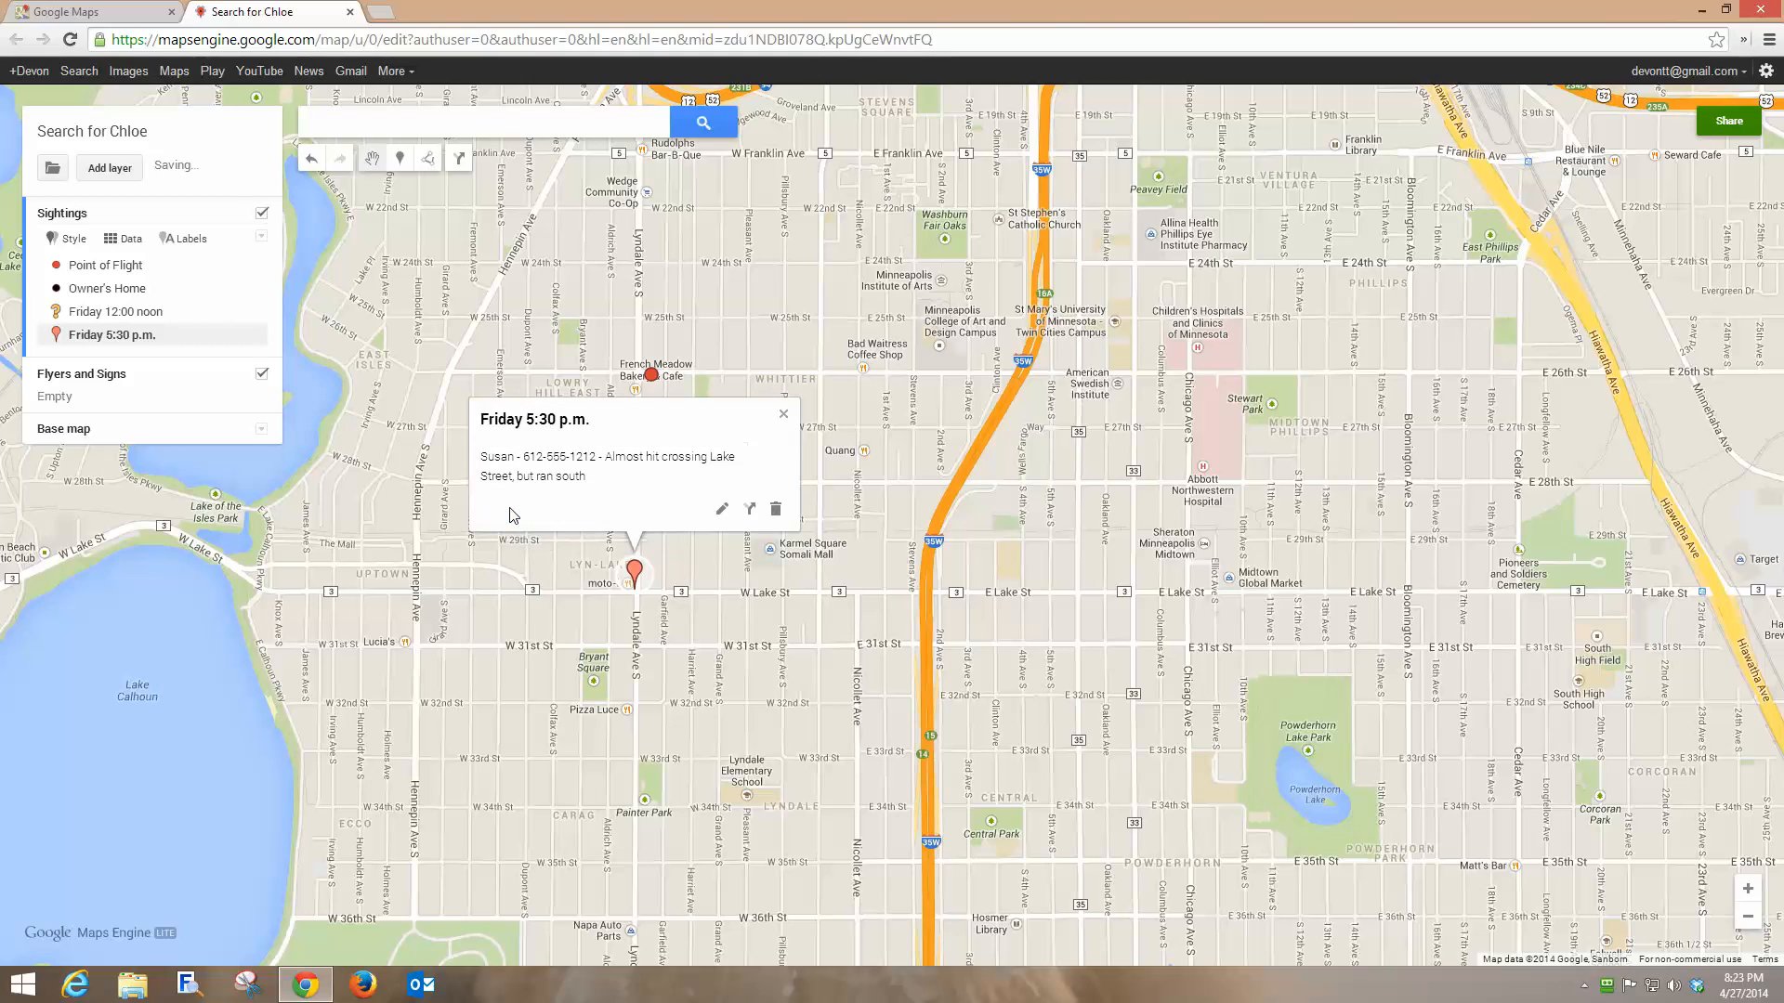
click(784, 415)
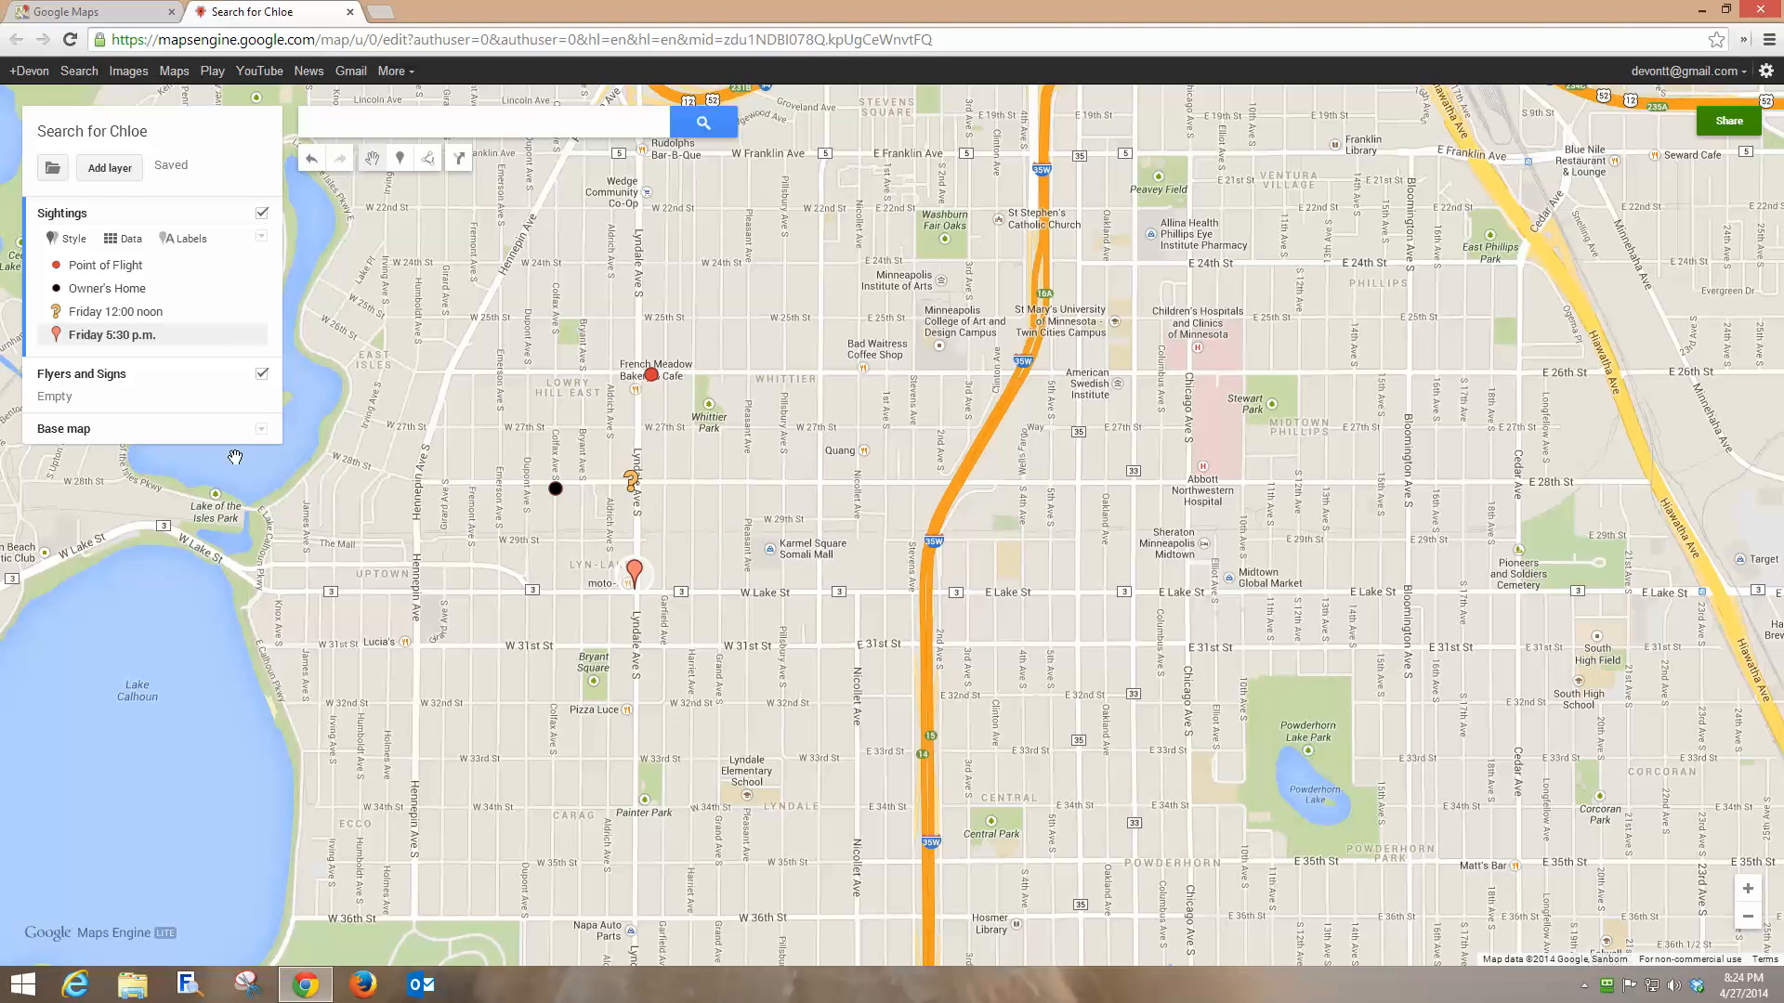
Change the Friday 5:30 p.m. marker's icon to a blue star.
click(253, 335)
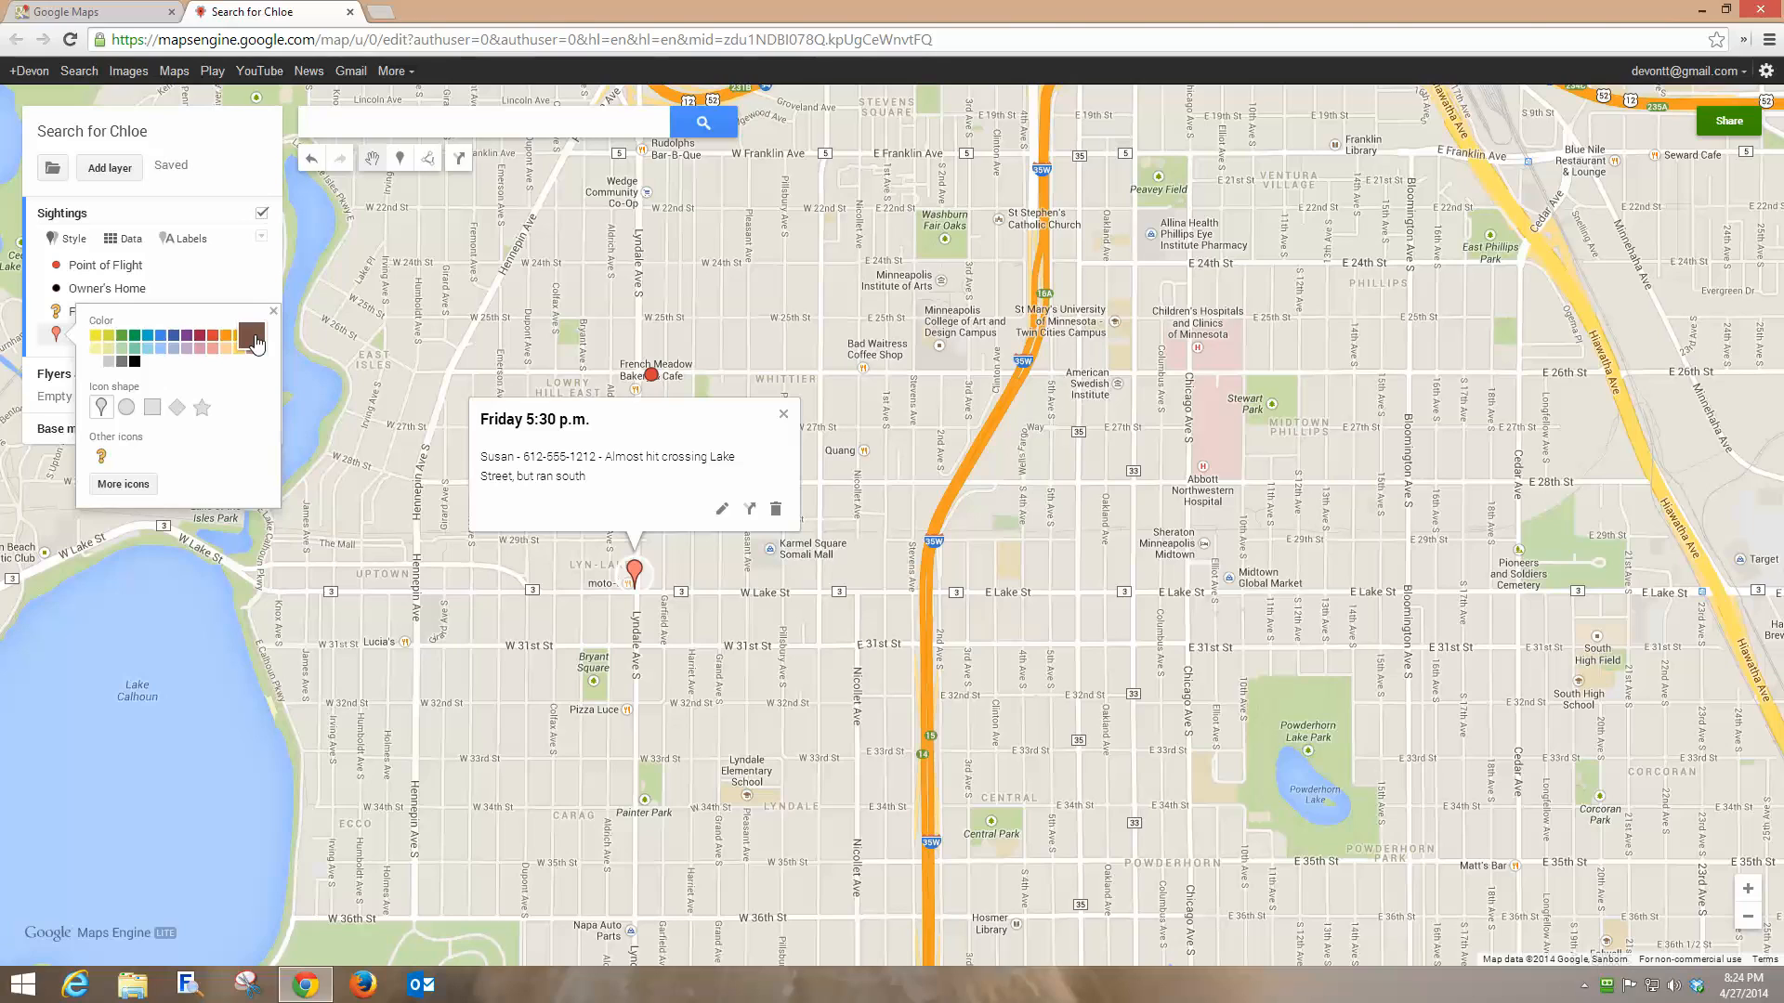
click(202, 407)
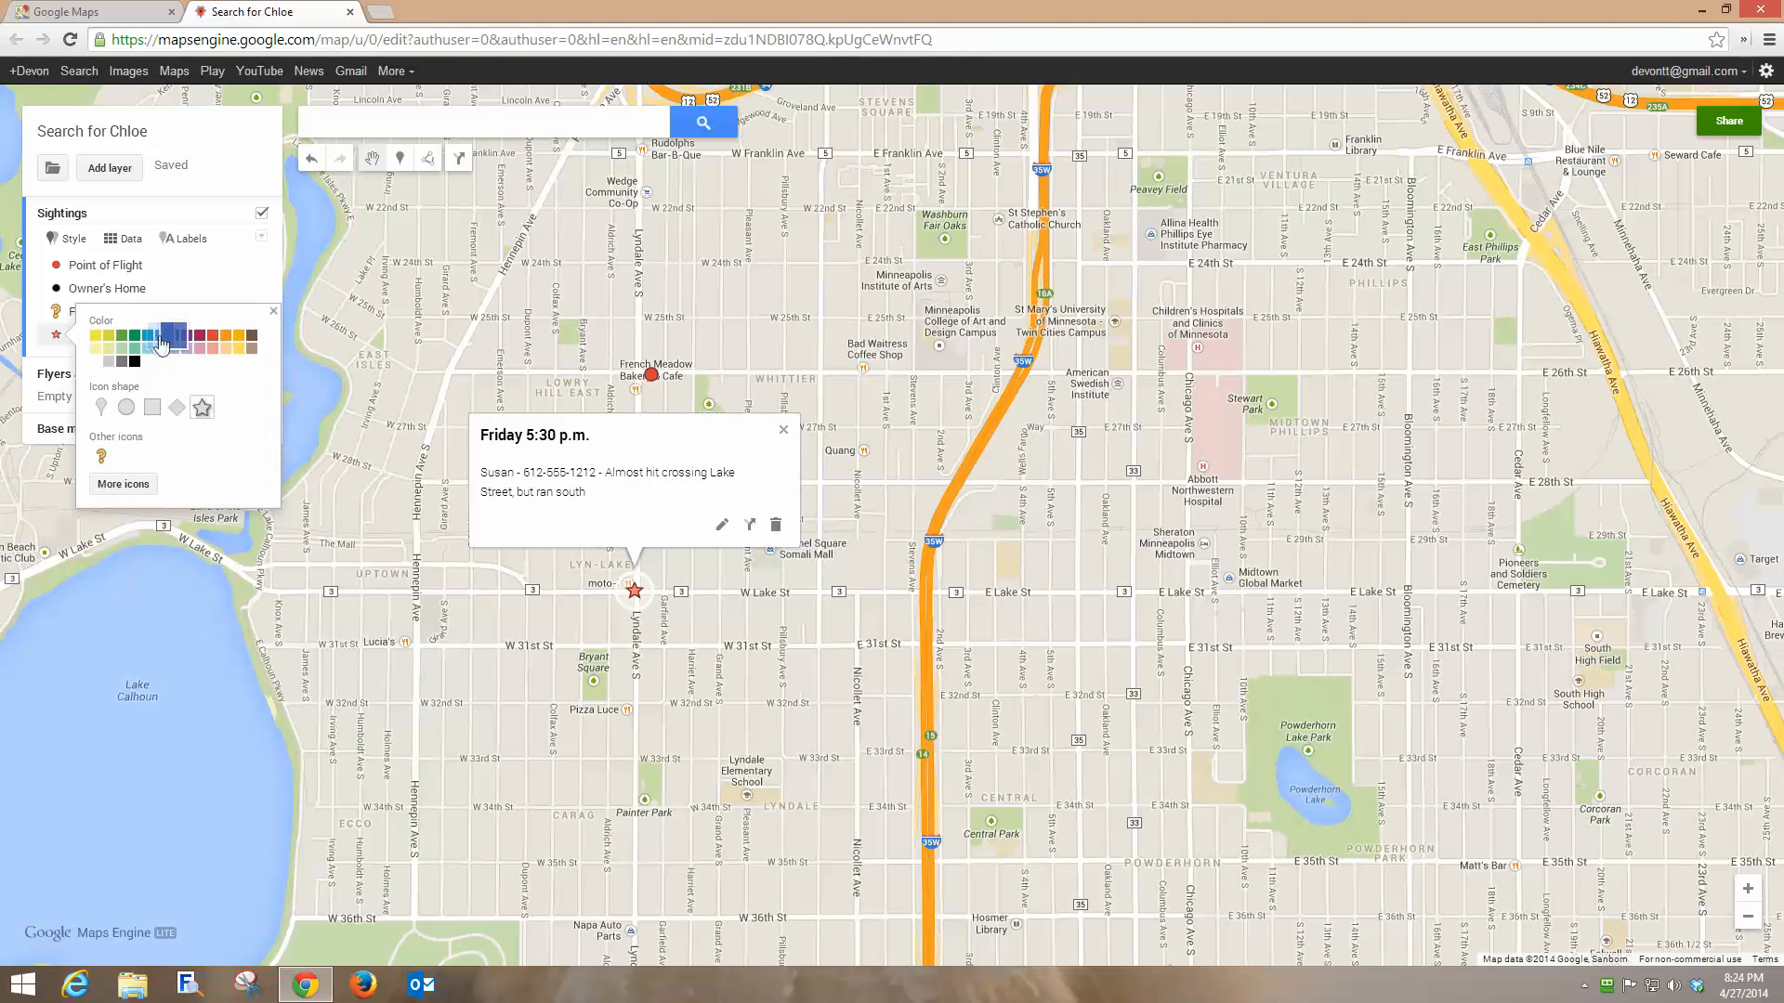
click(144, 342)
click(784, 434)
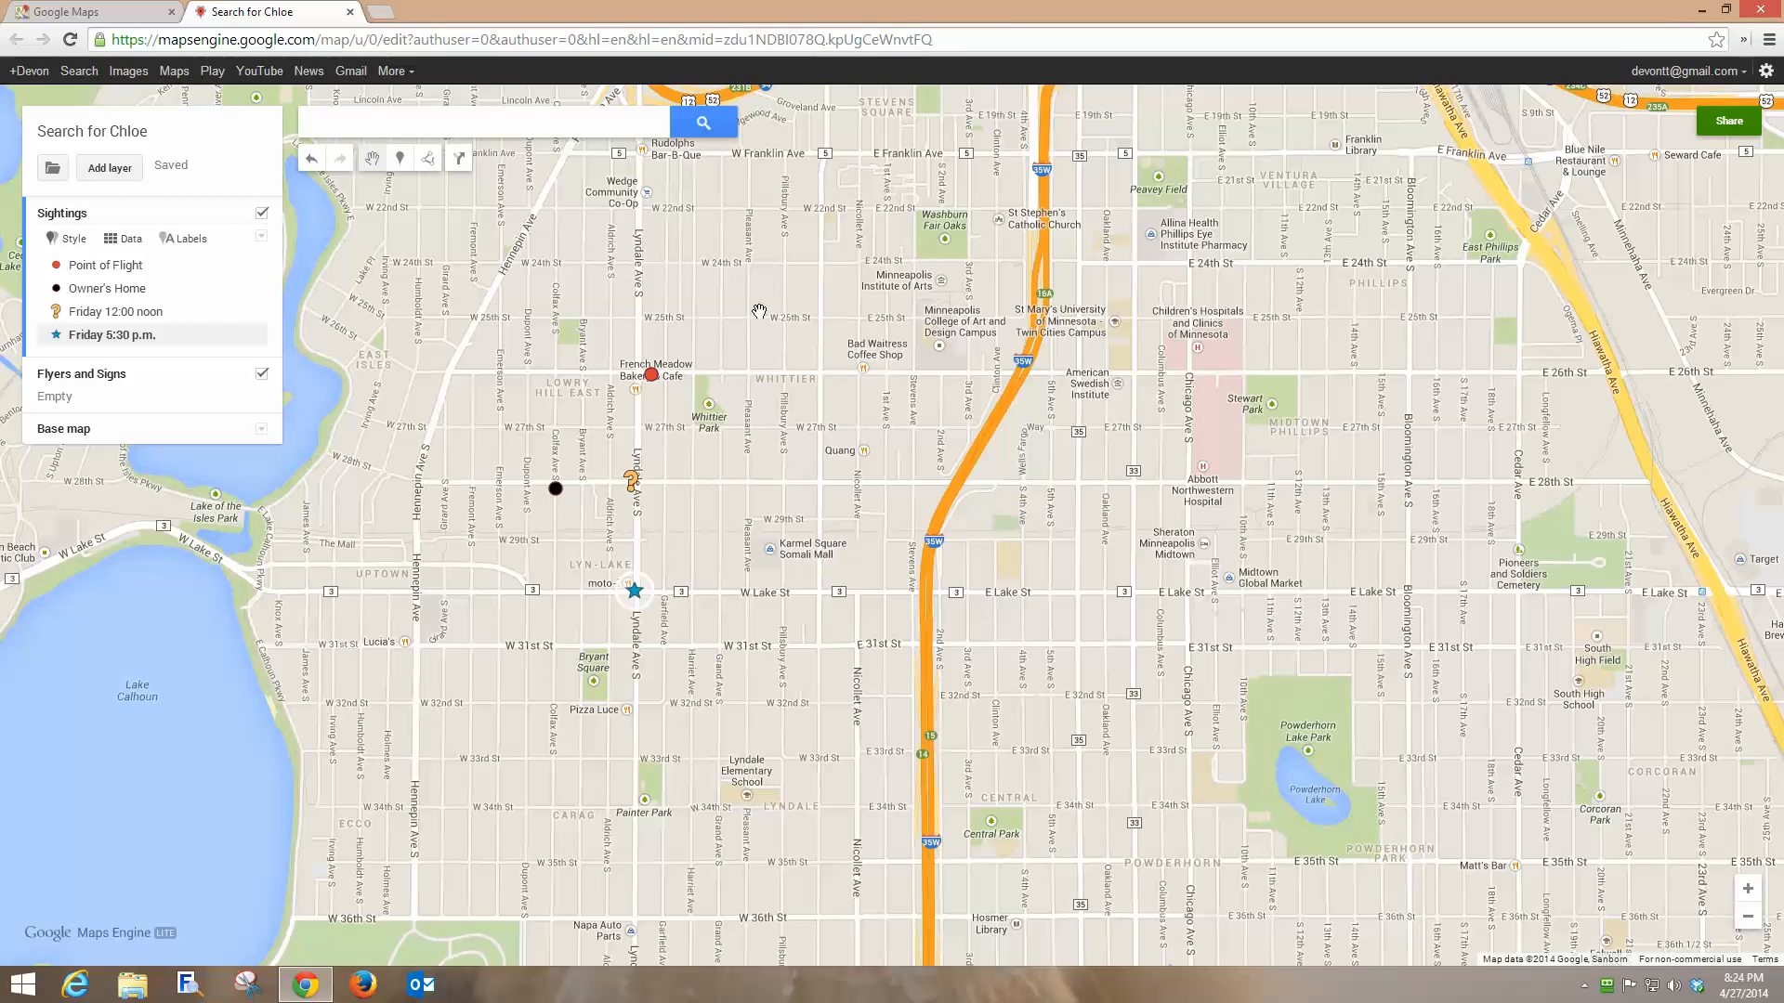
In Flyers and Signs, draw a four-corner polygon around the Whittier Park blocks named Done.
click(80, 381)
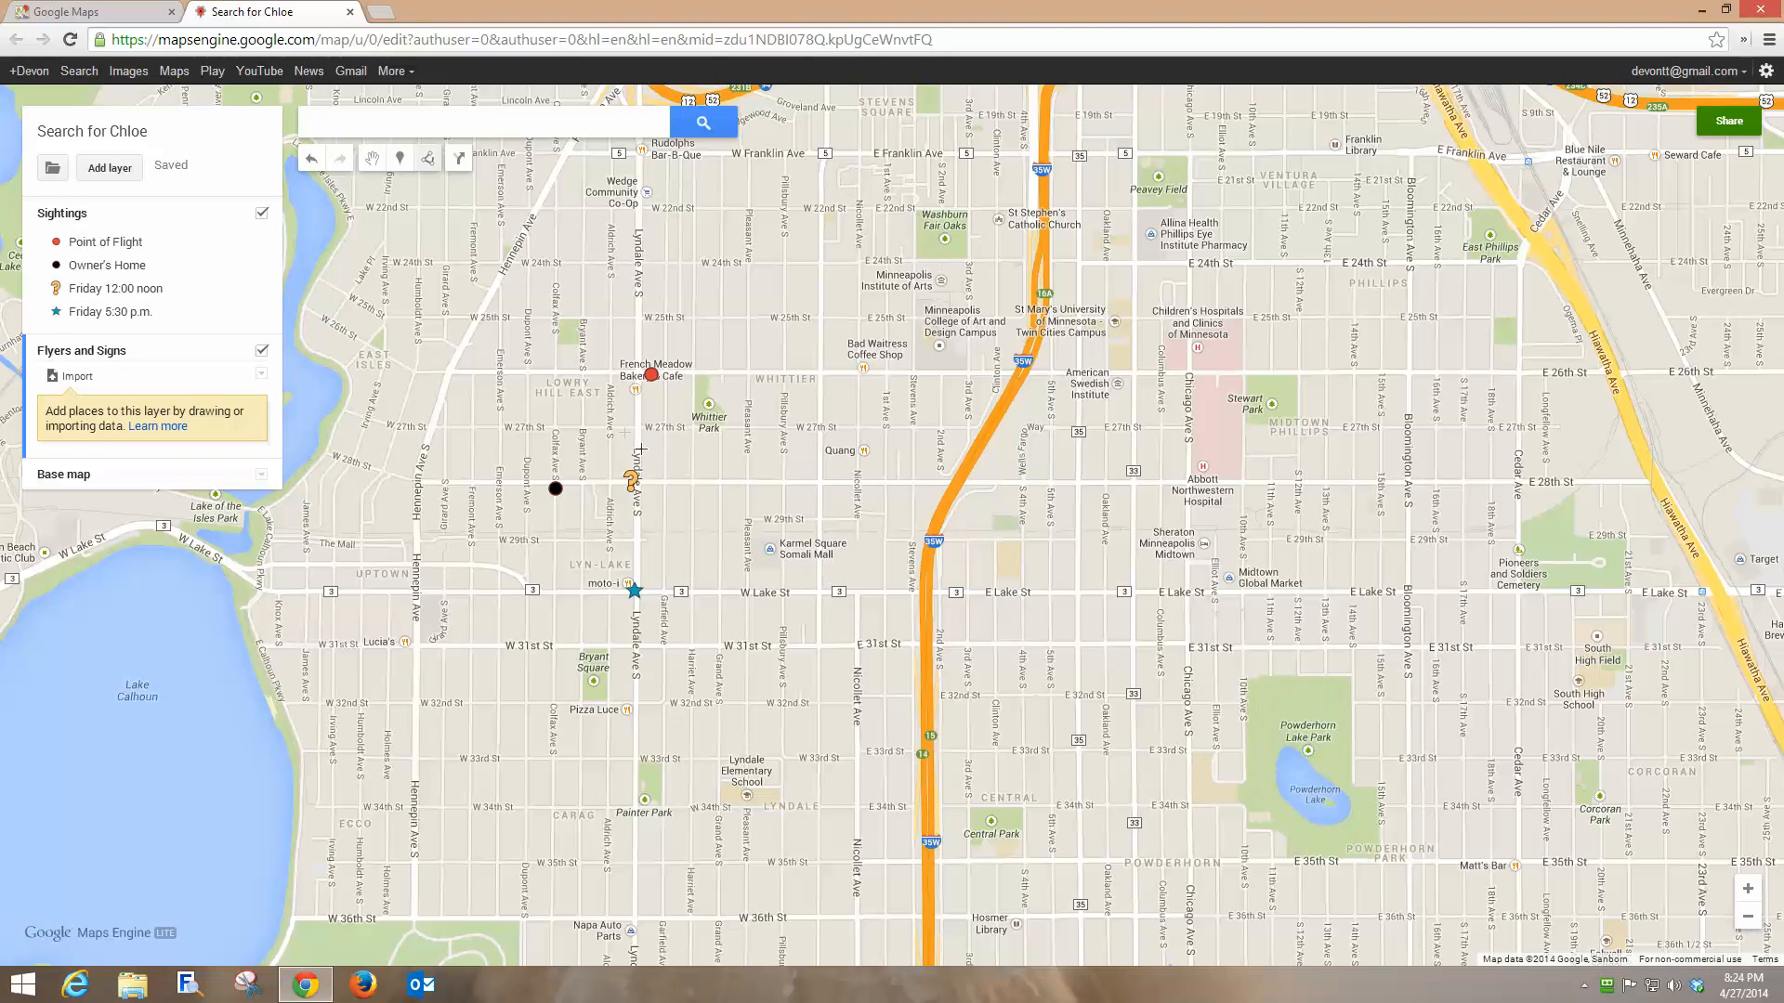
click(588, 375)
click(722, 375)
click(720, 483)
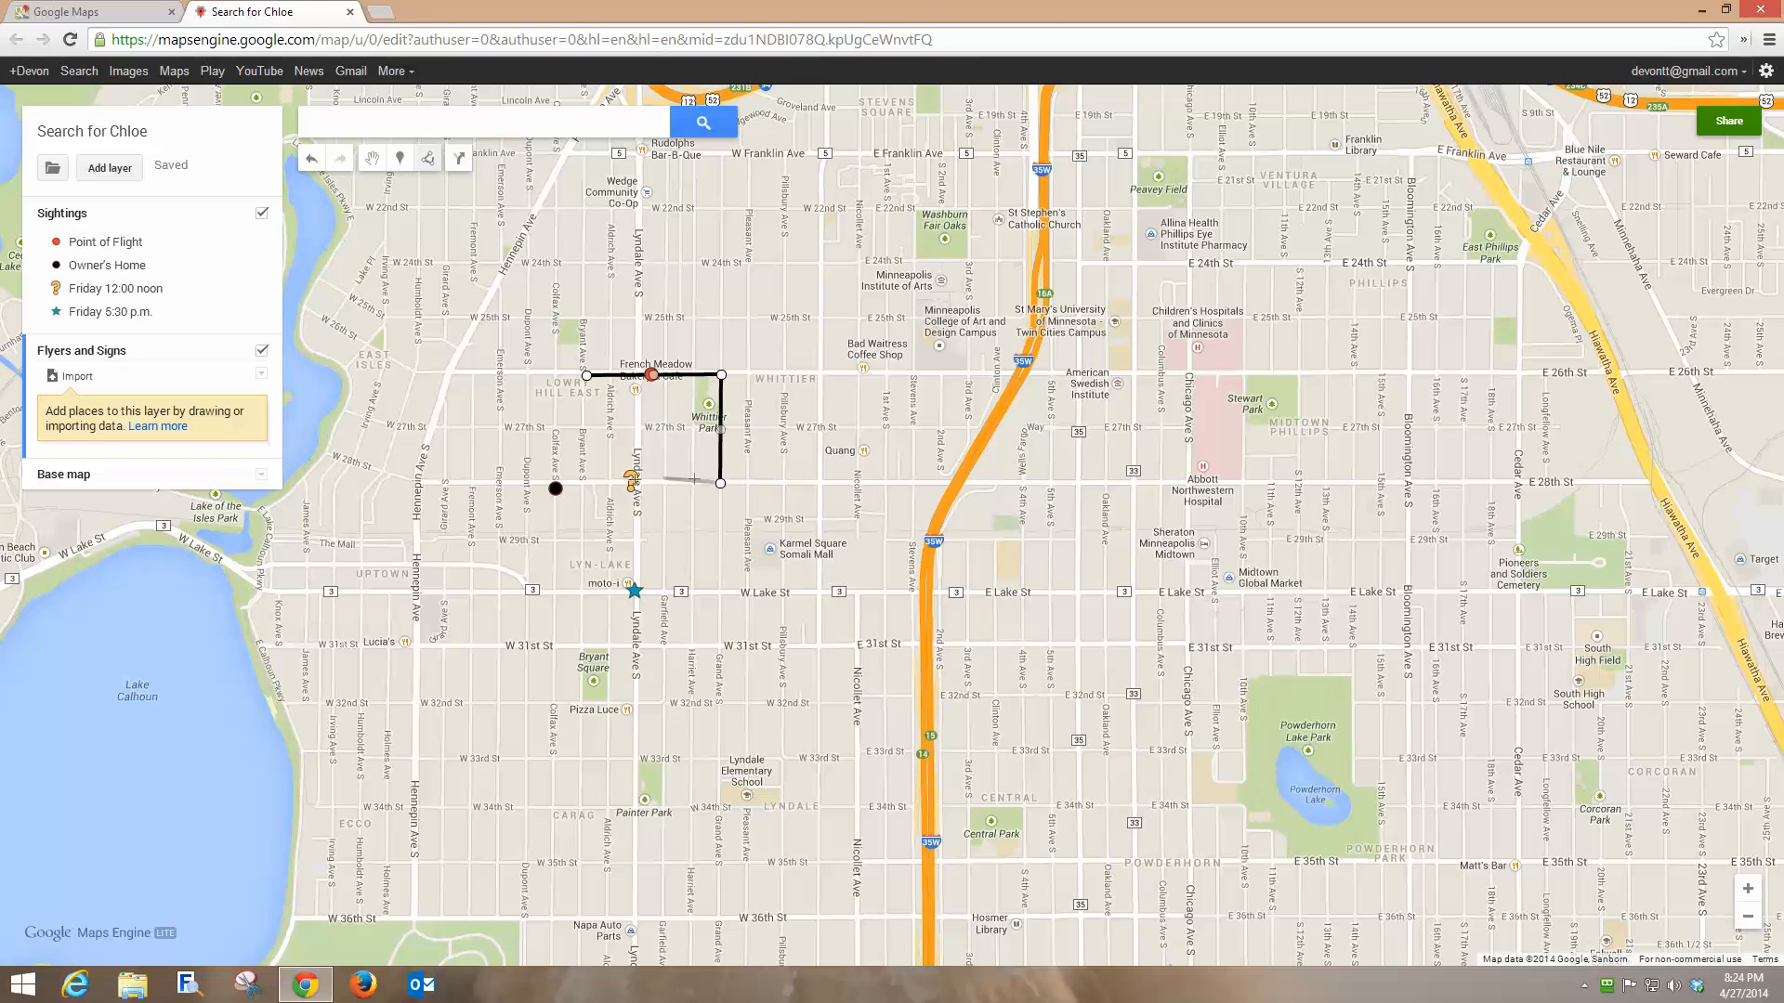
click(581, 481)
click(585, 376)
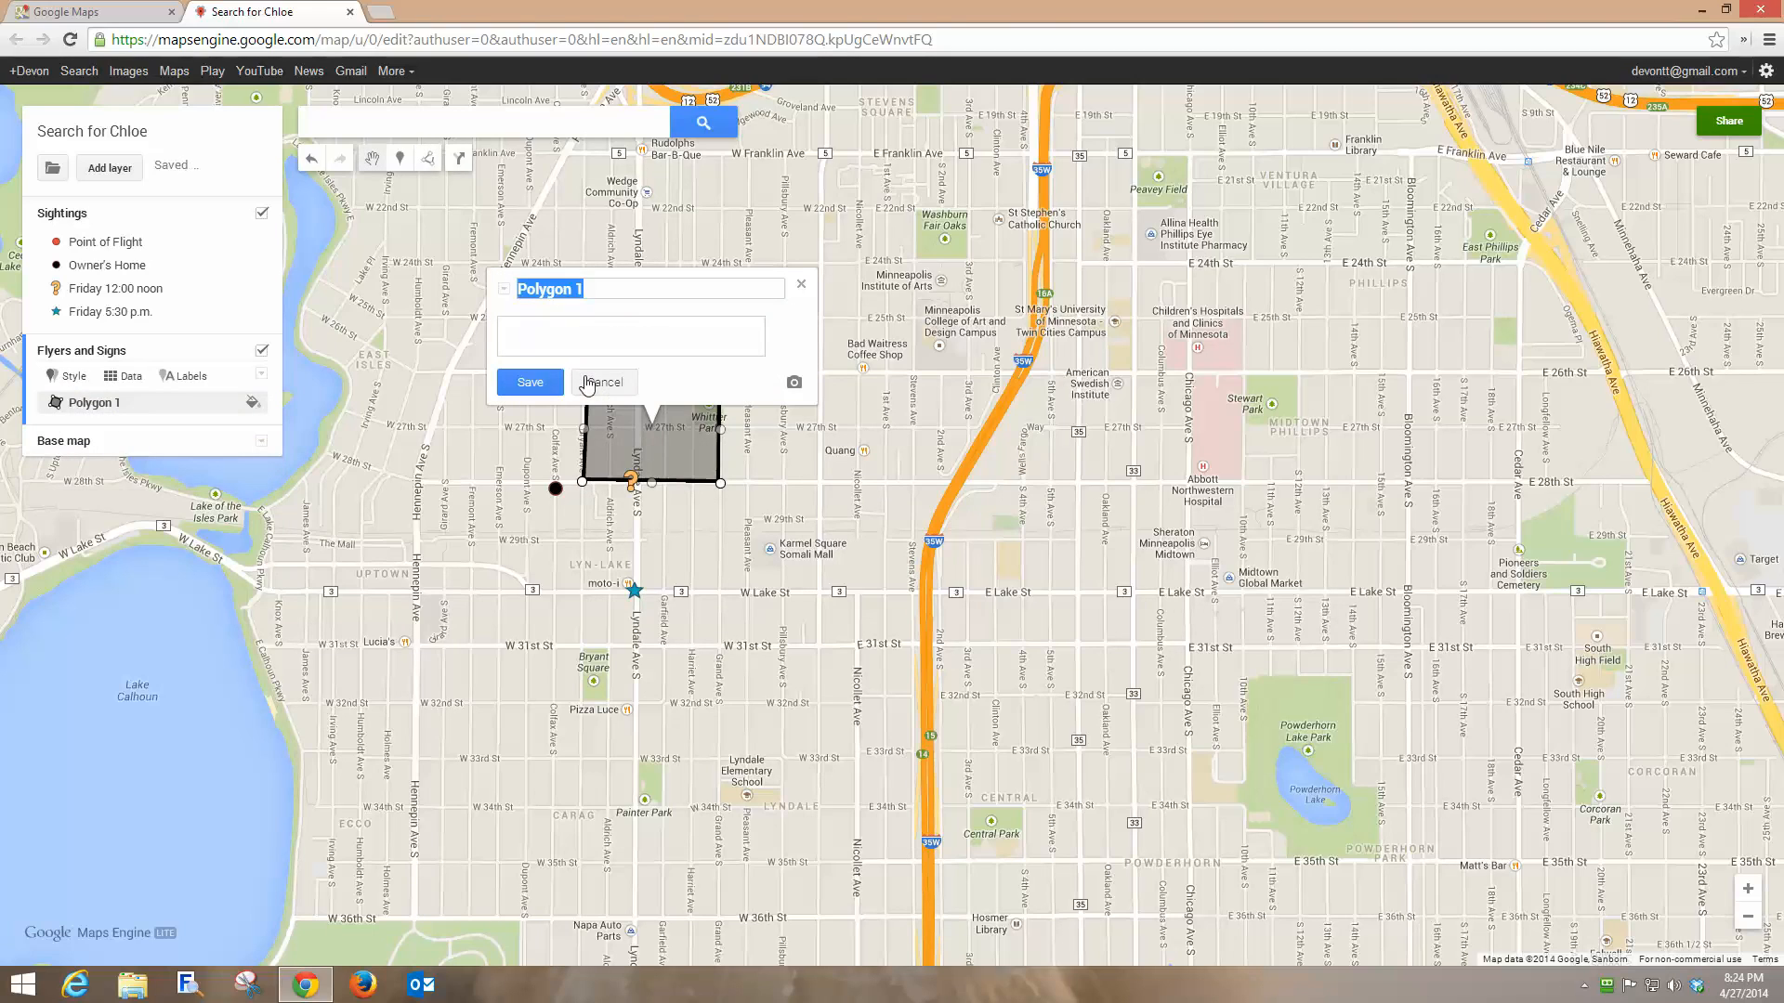
text(Done)
click(530, 382)
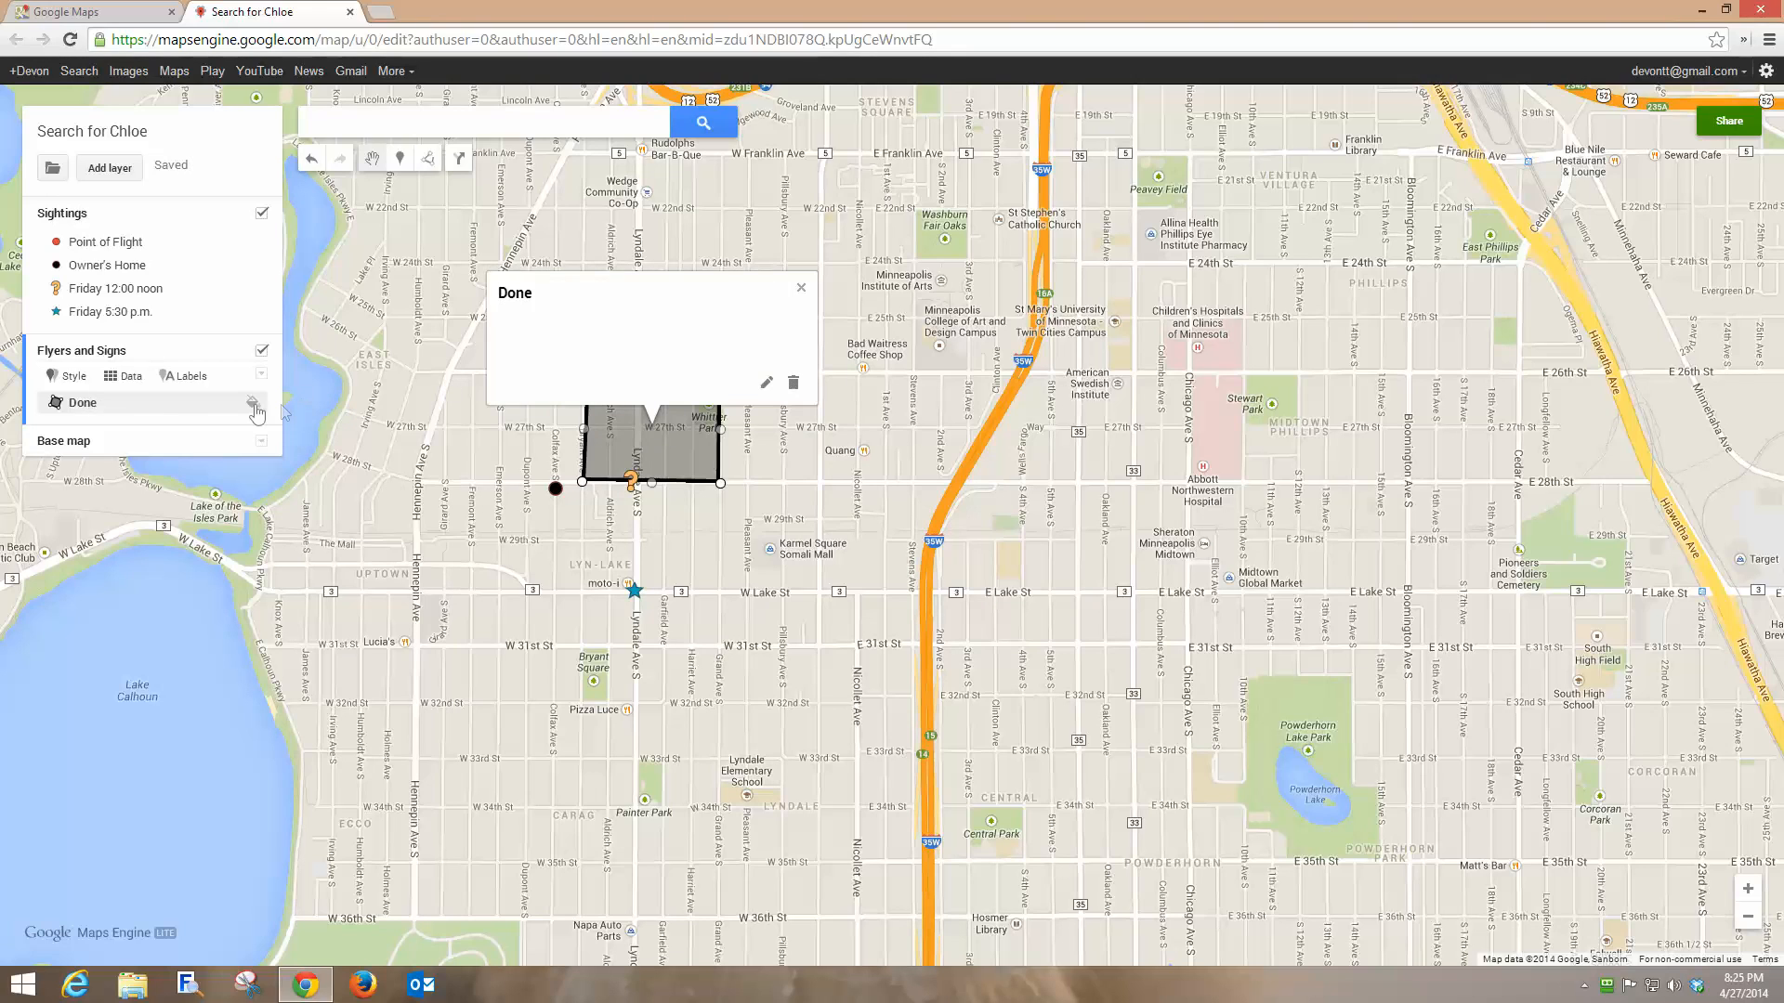
click(253, 406)
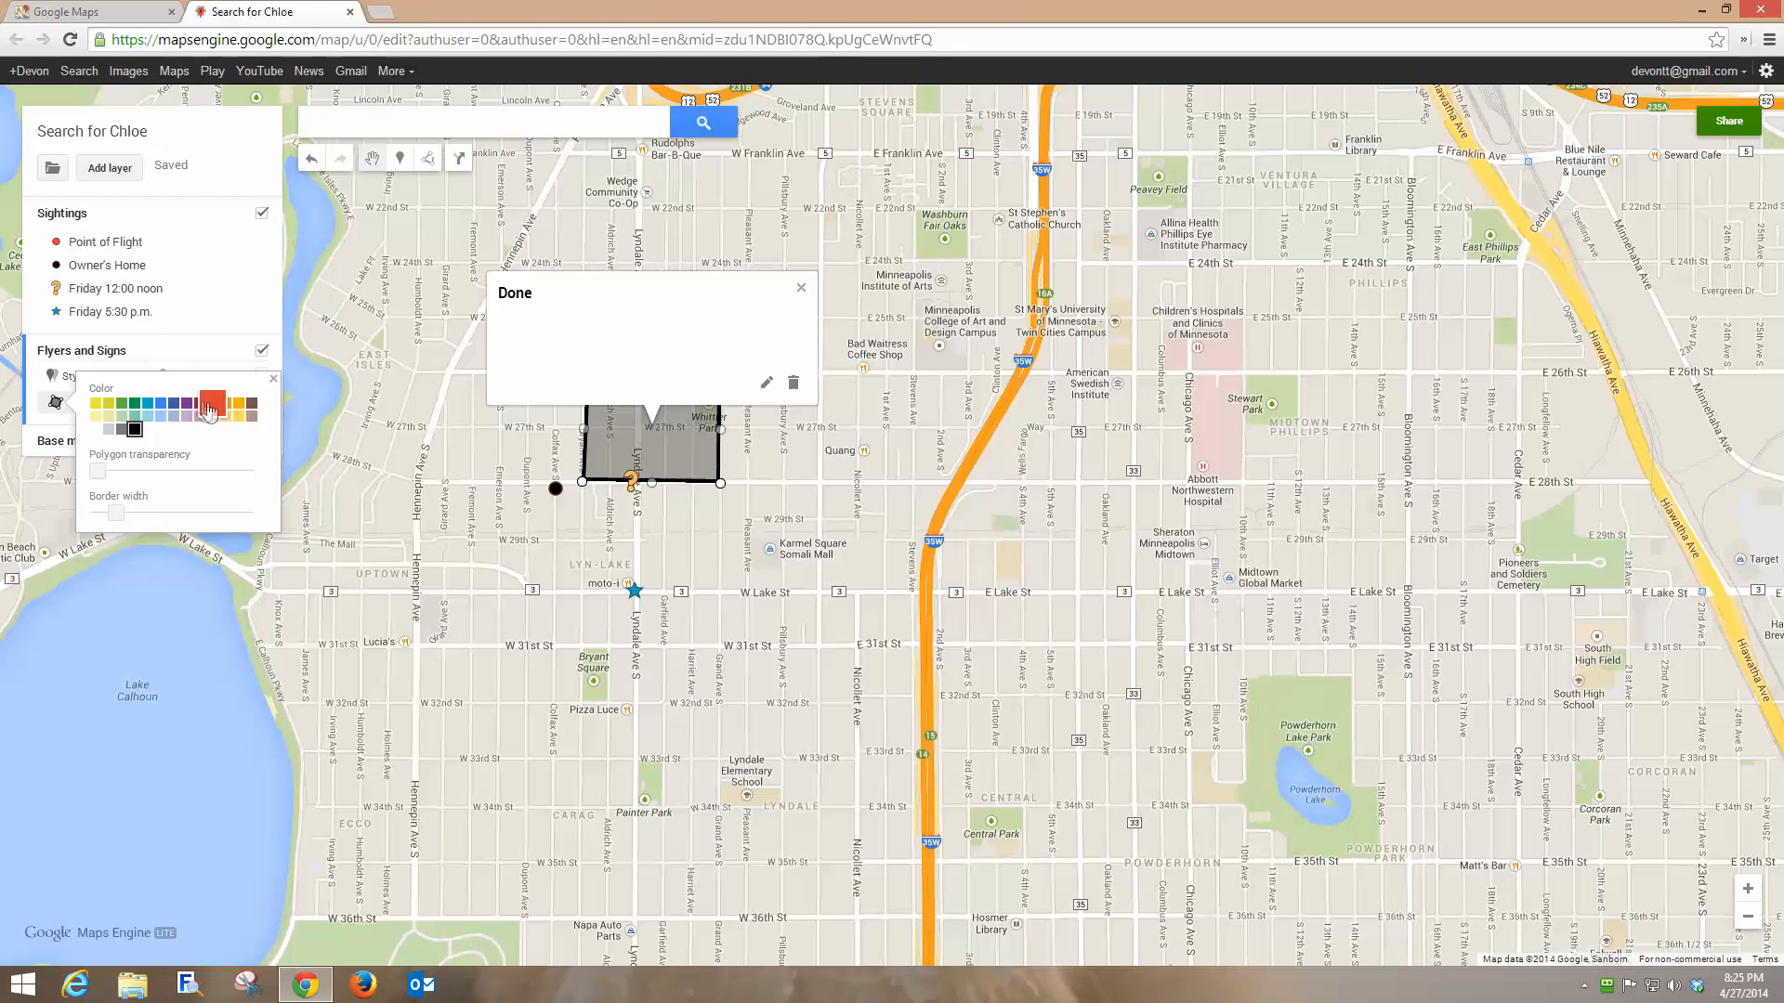
Fill the Done polygon red and close its info card.
click(212, 409)
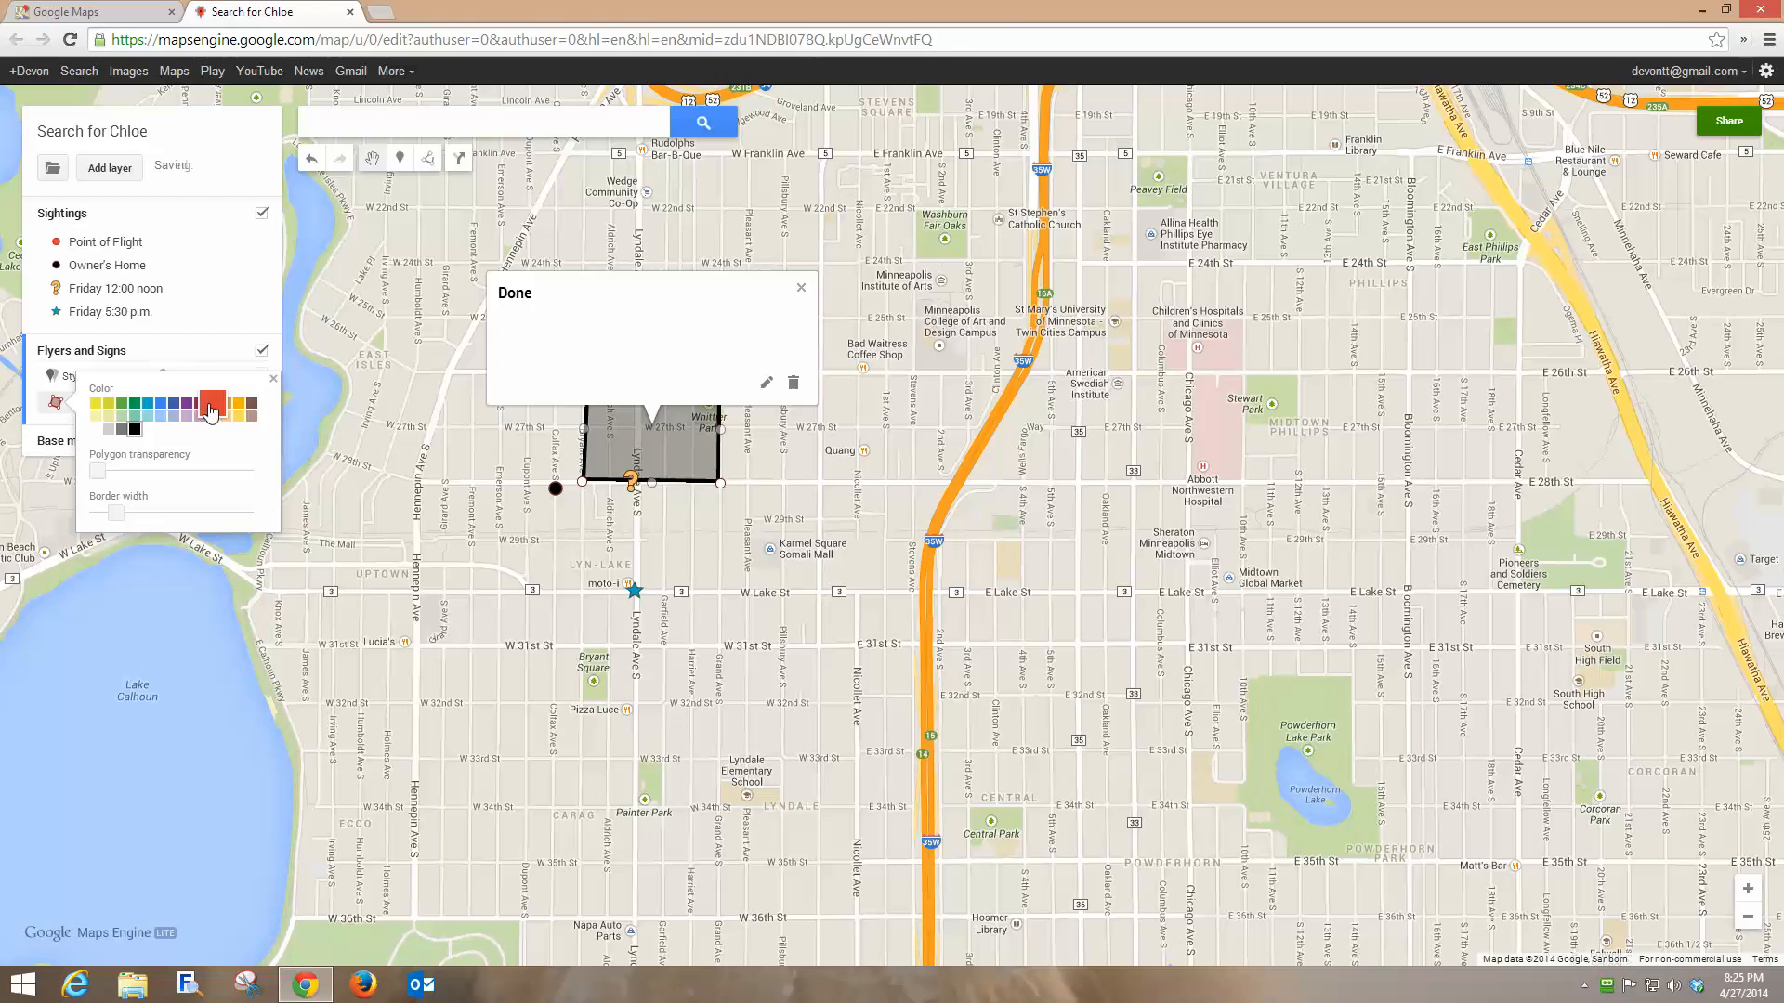
click(800, 288)
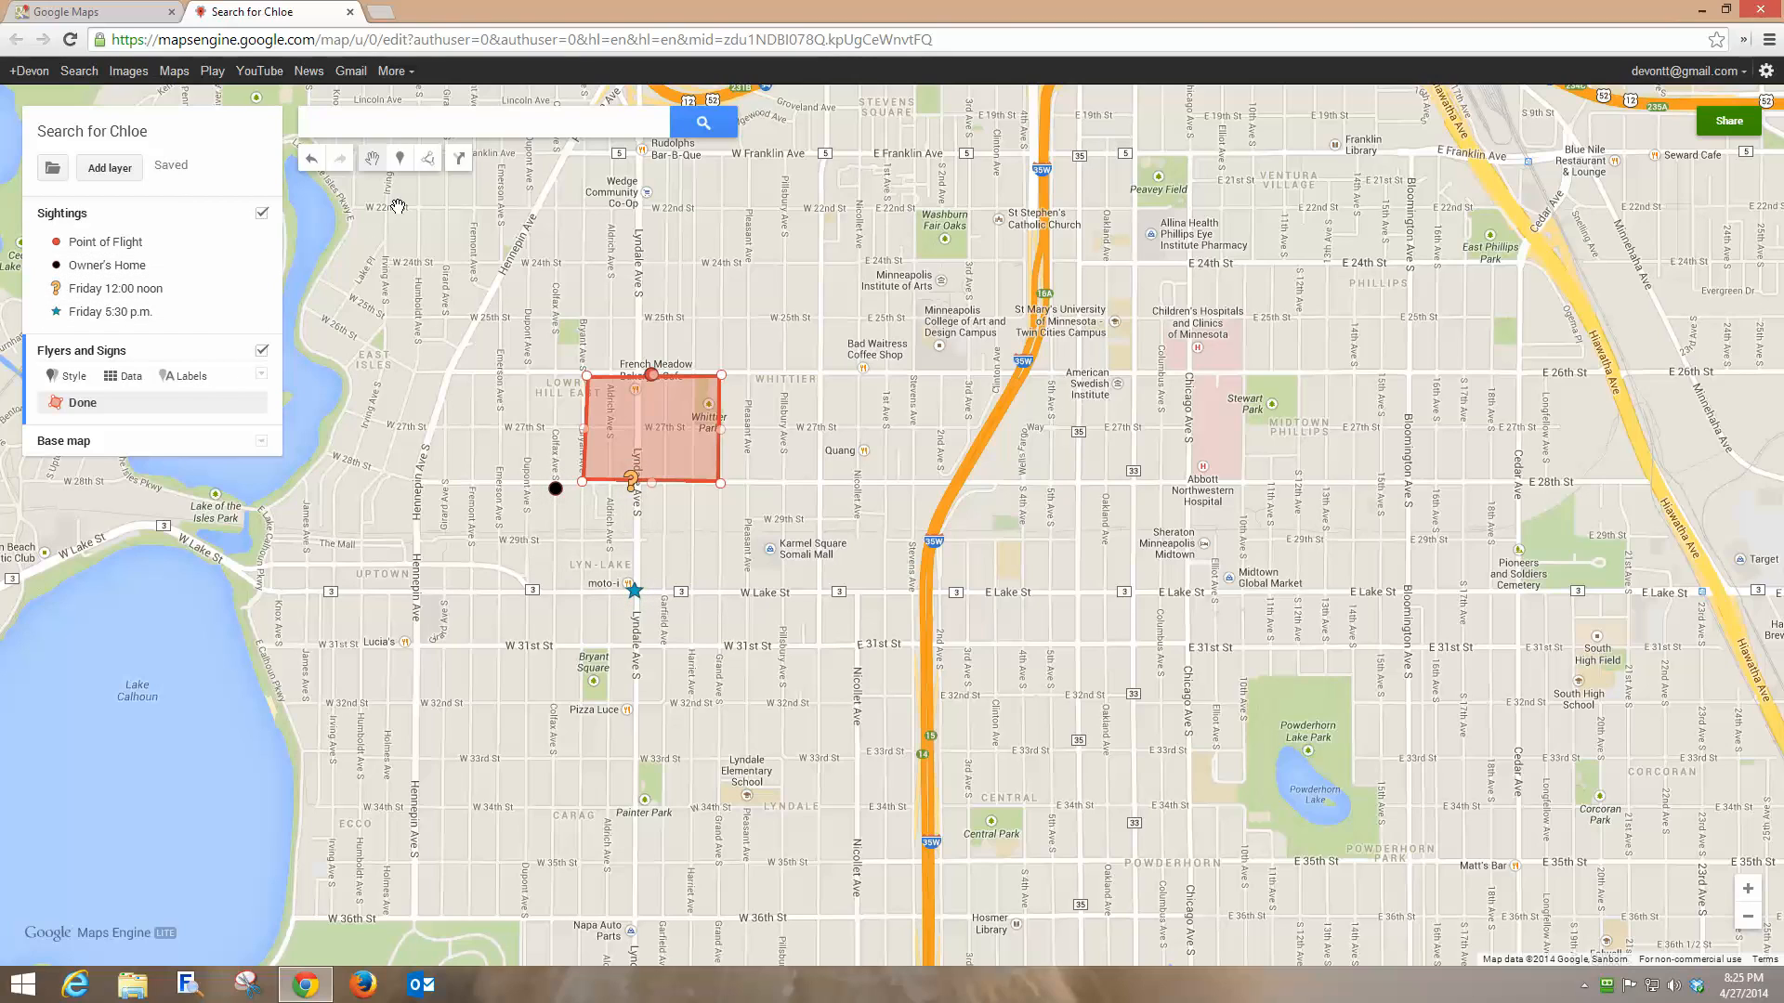
Draw a polygon from Done's southwest corner down to W Lake St, named Harry & Sally.
click(582, 481)
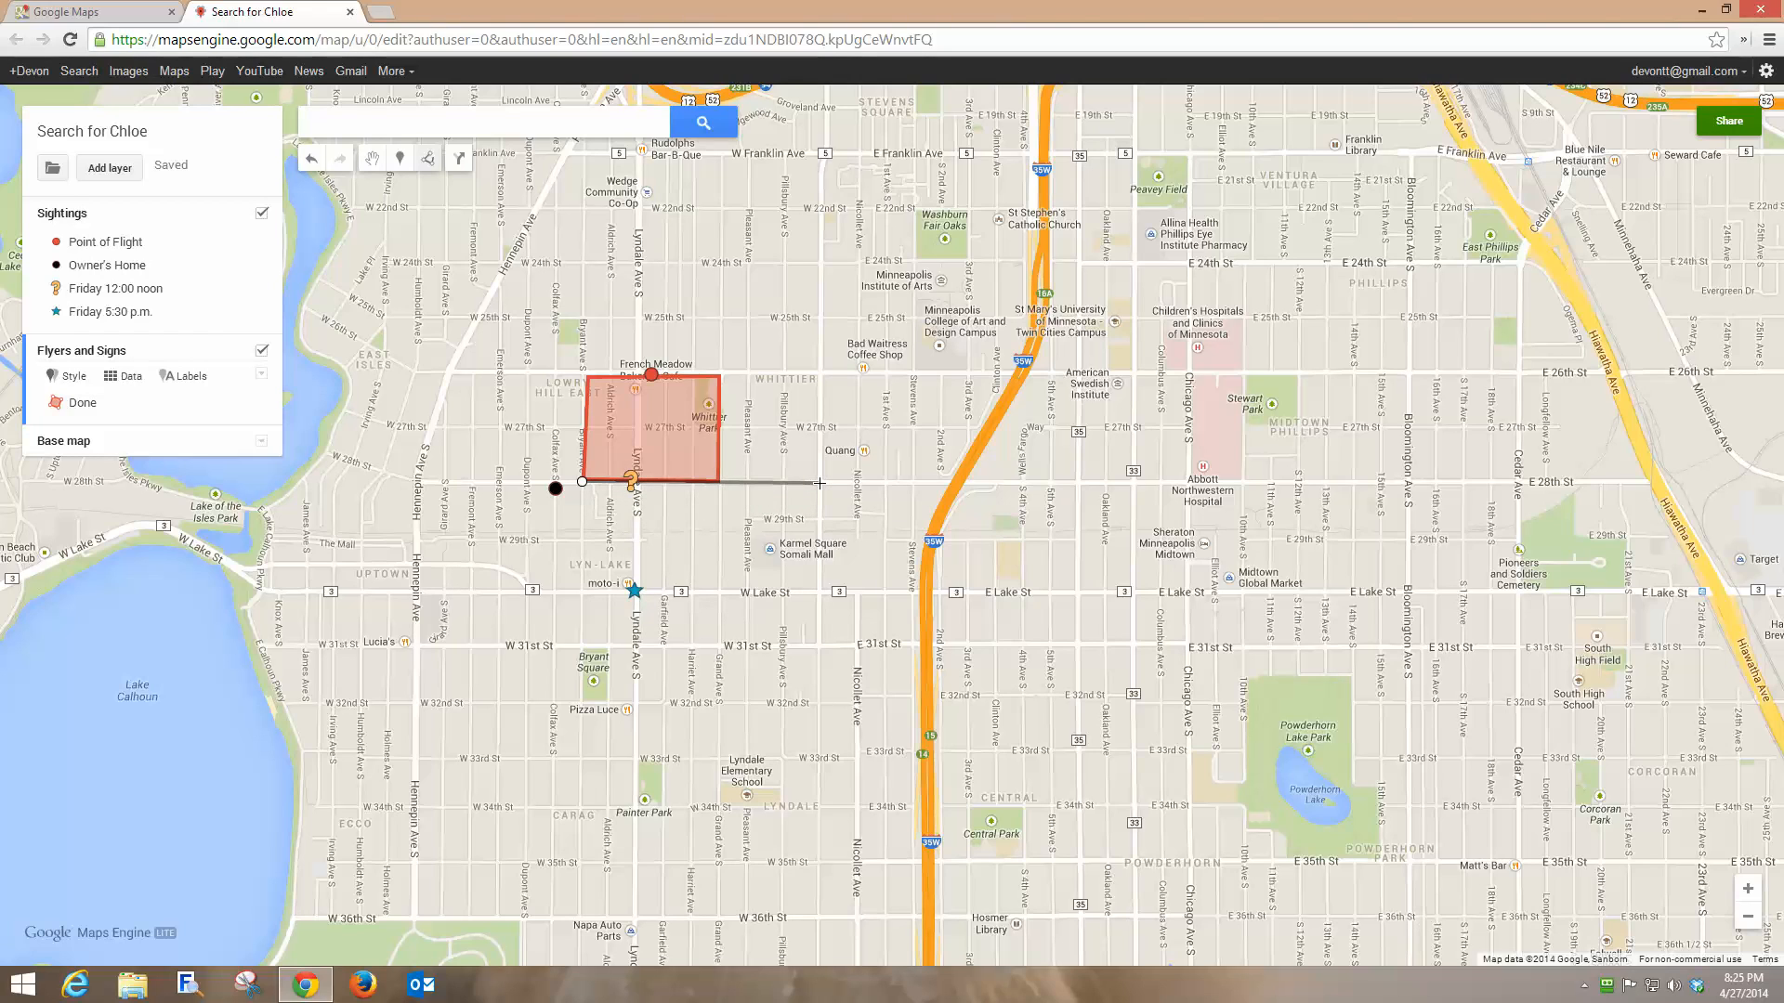
click(820, 483)
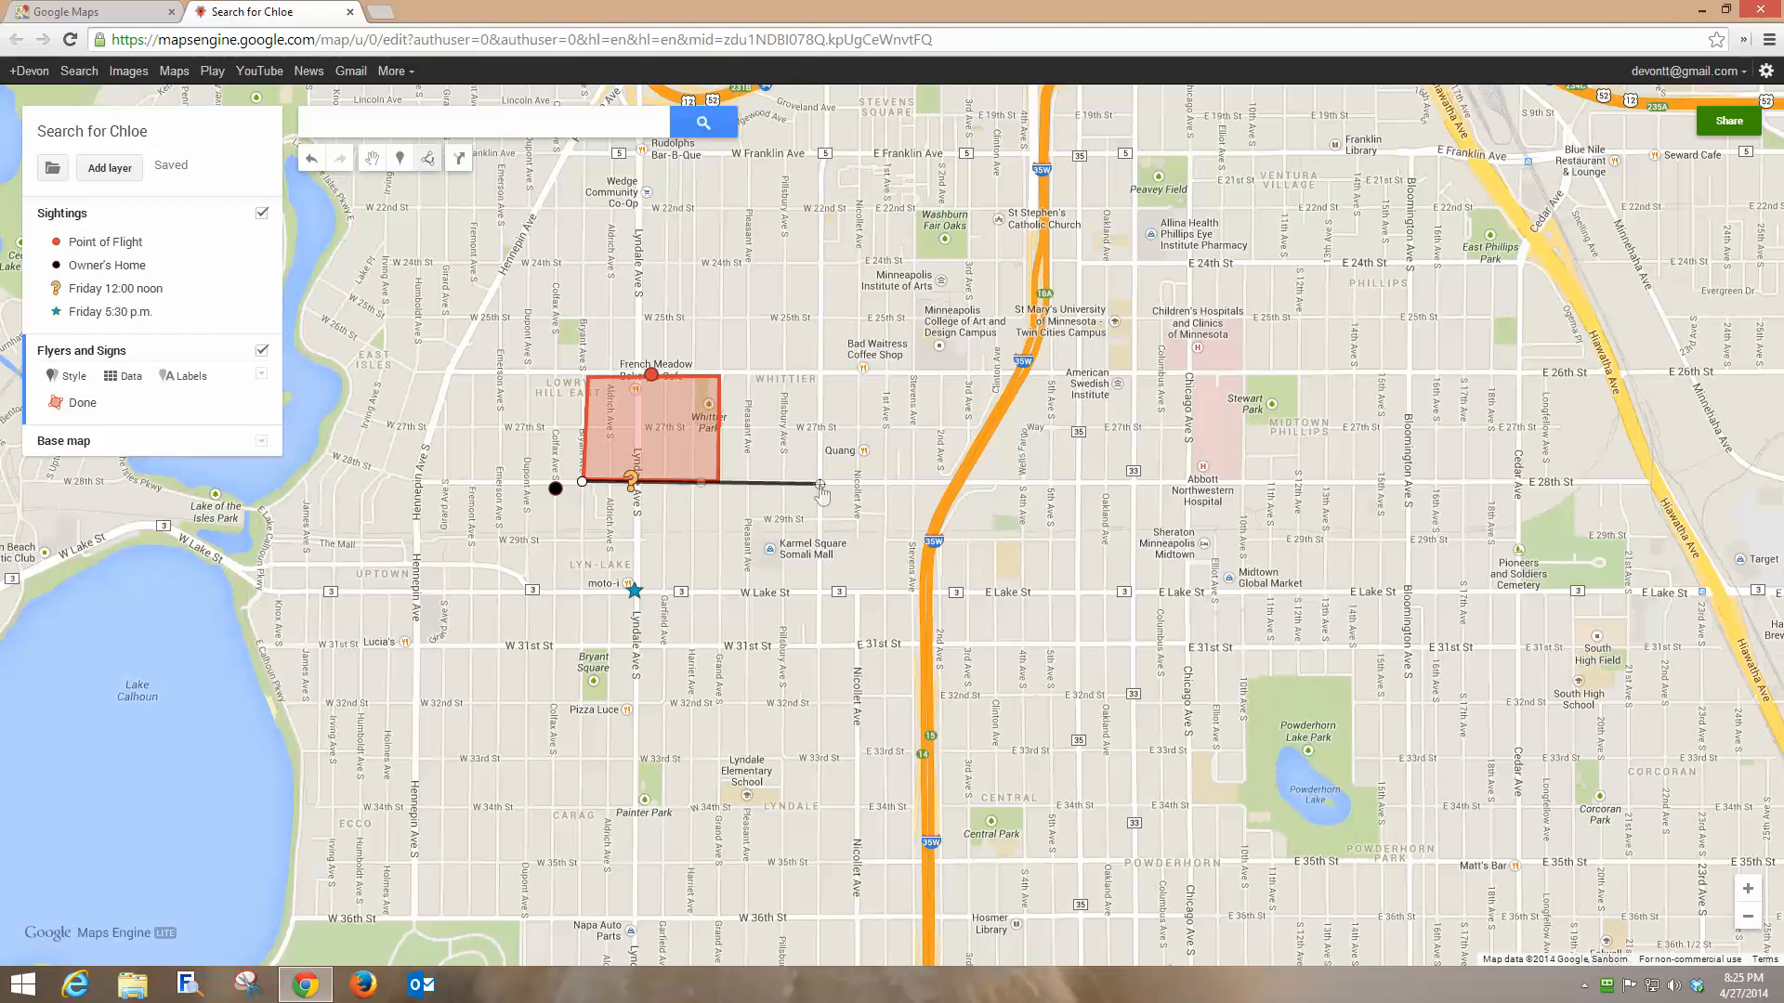
click(819, 591)
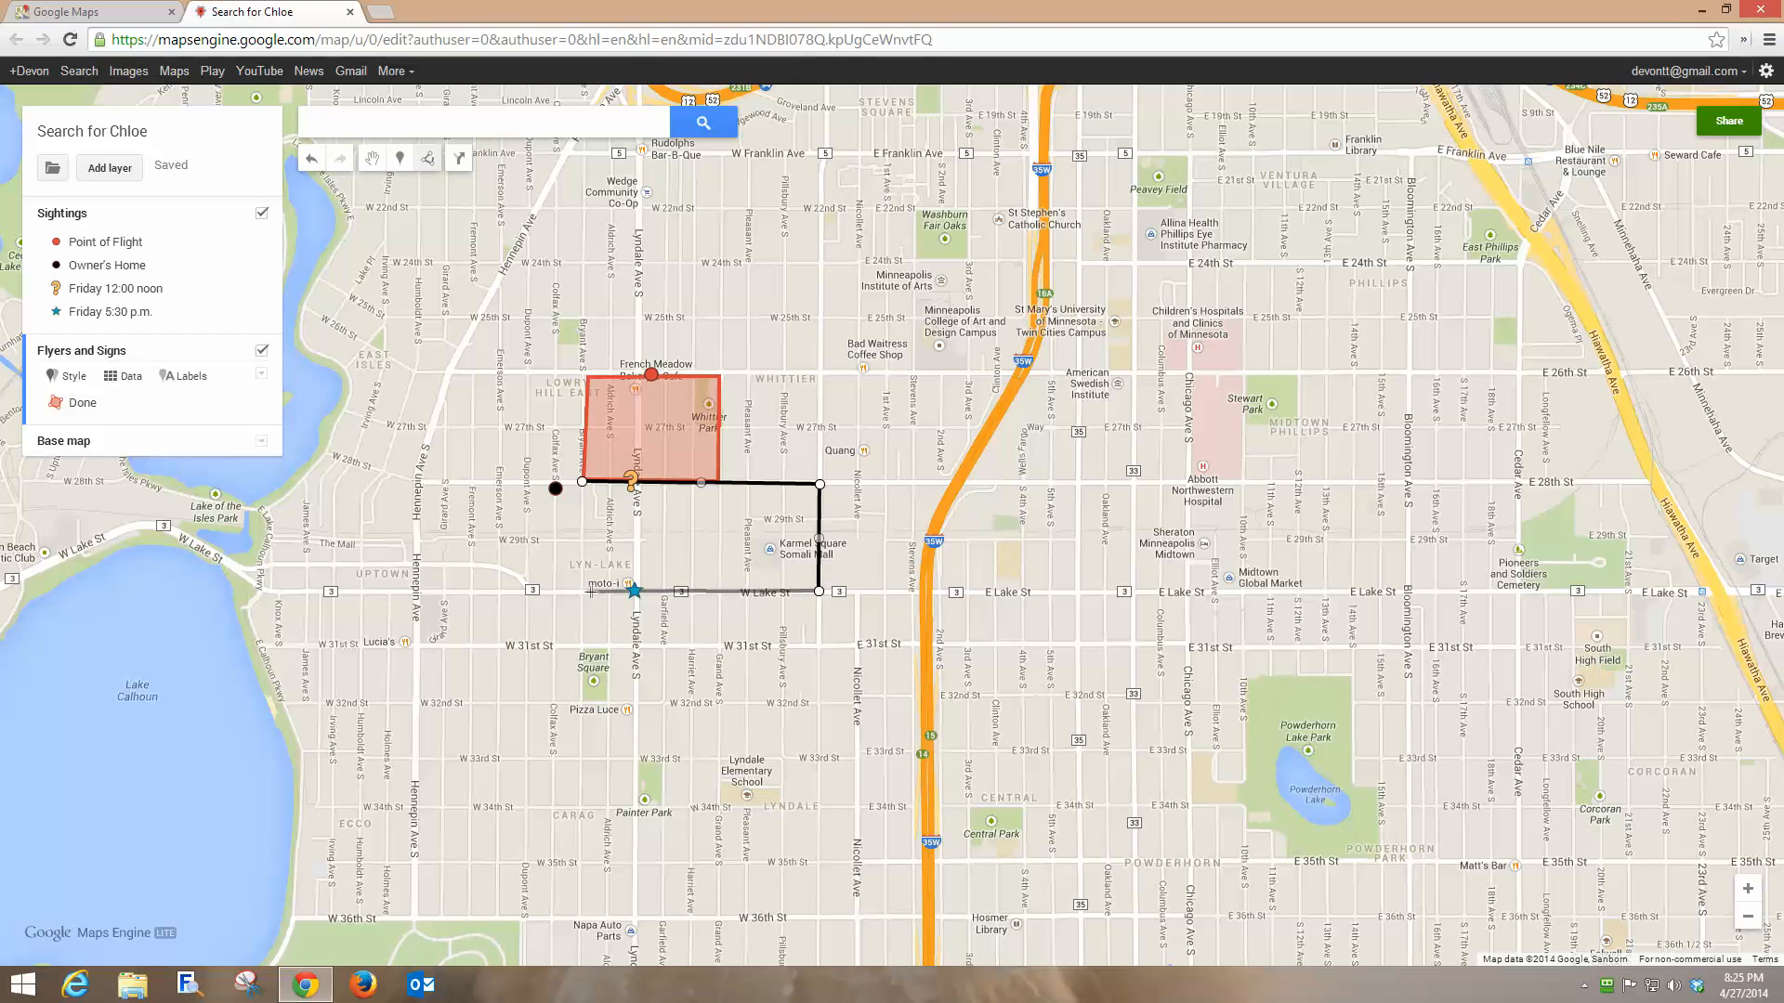
click(579, 592)
click(581, 481)
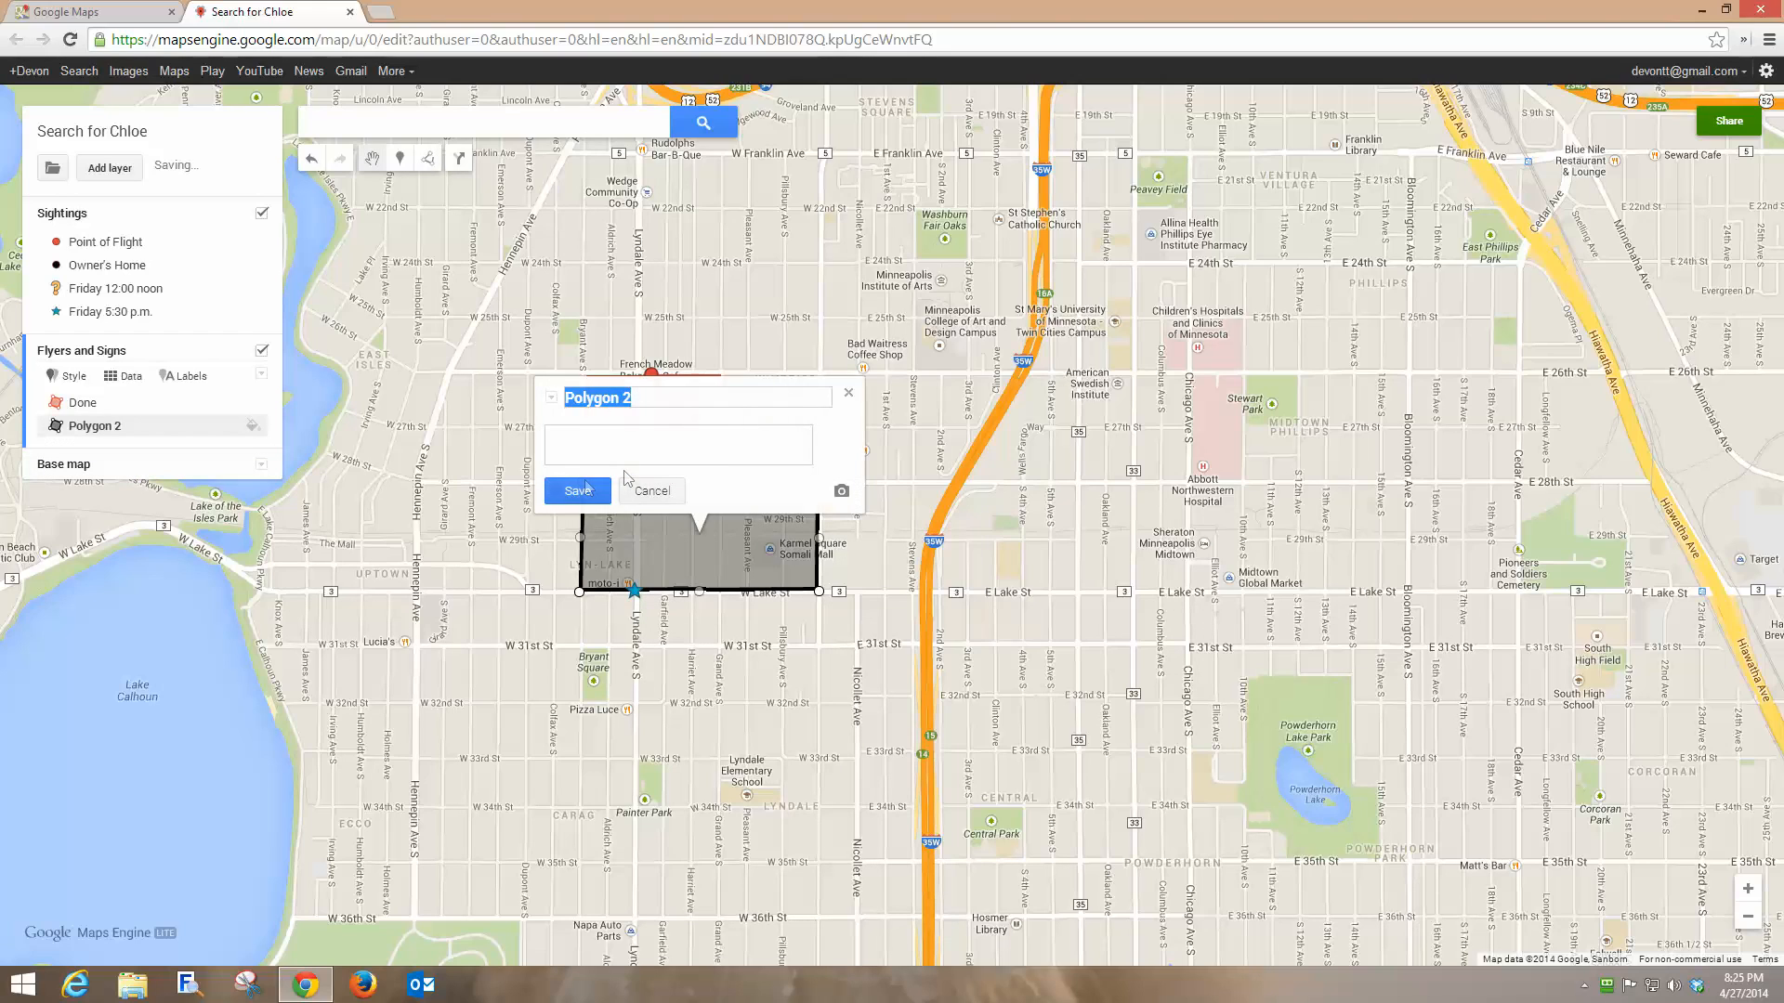
text(Harry & Sally)
click(577, 490)
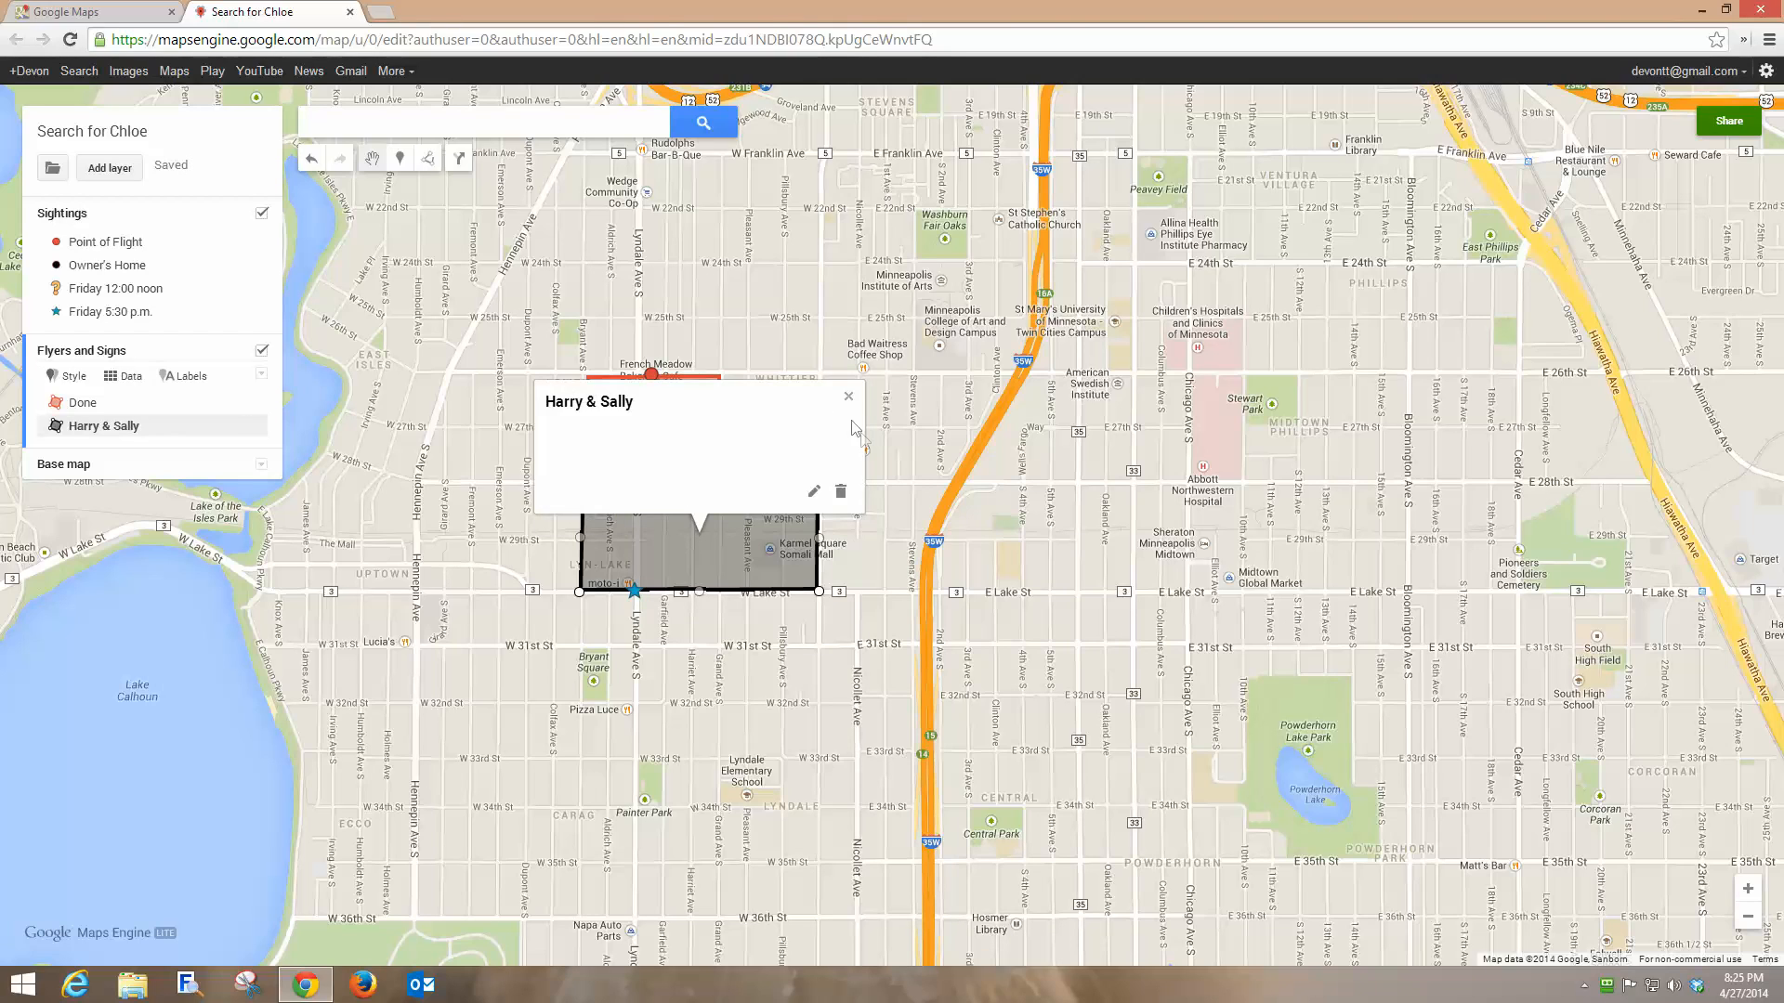
click(848, 397)
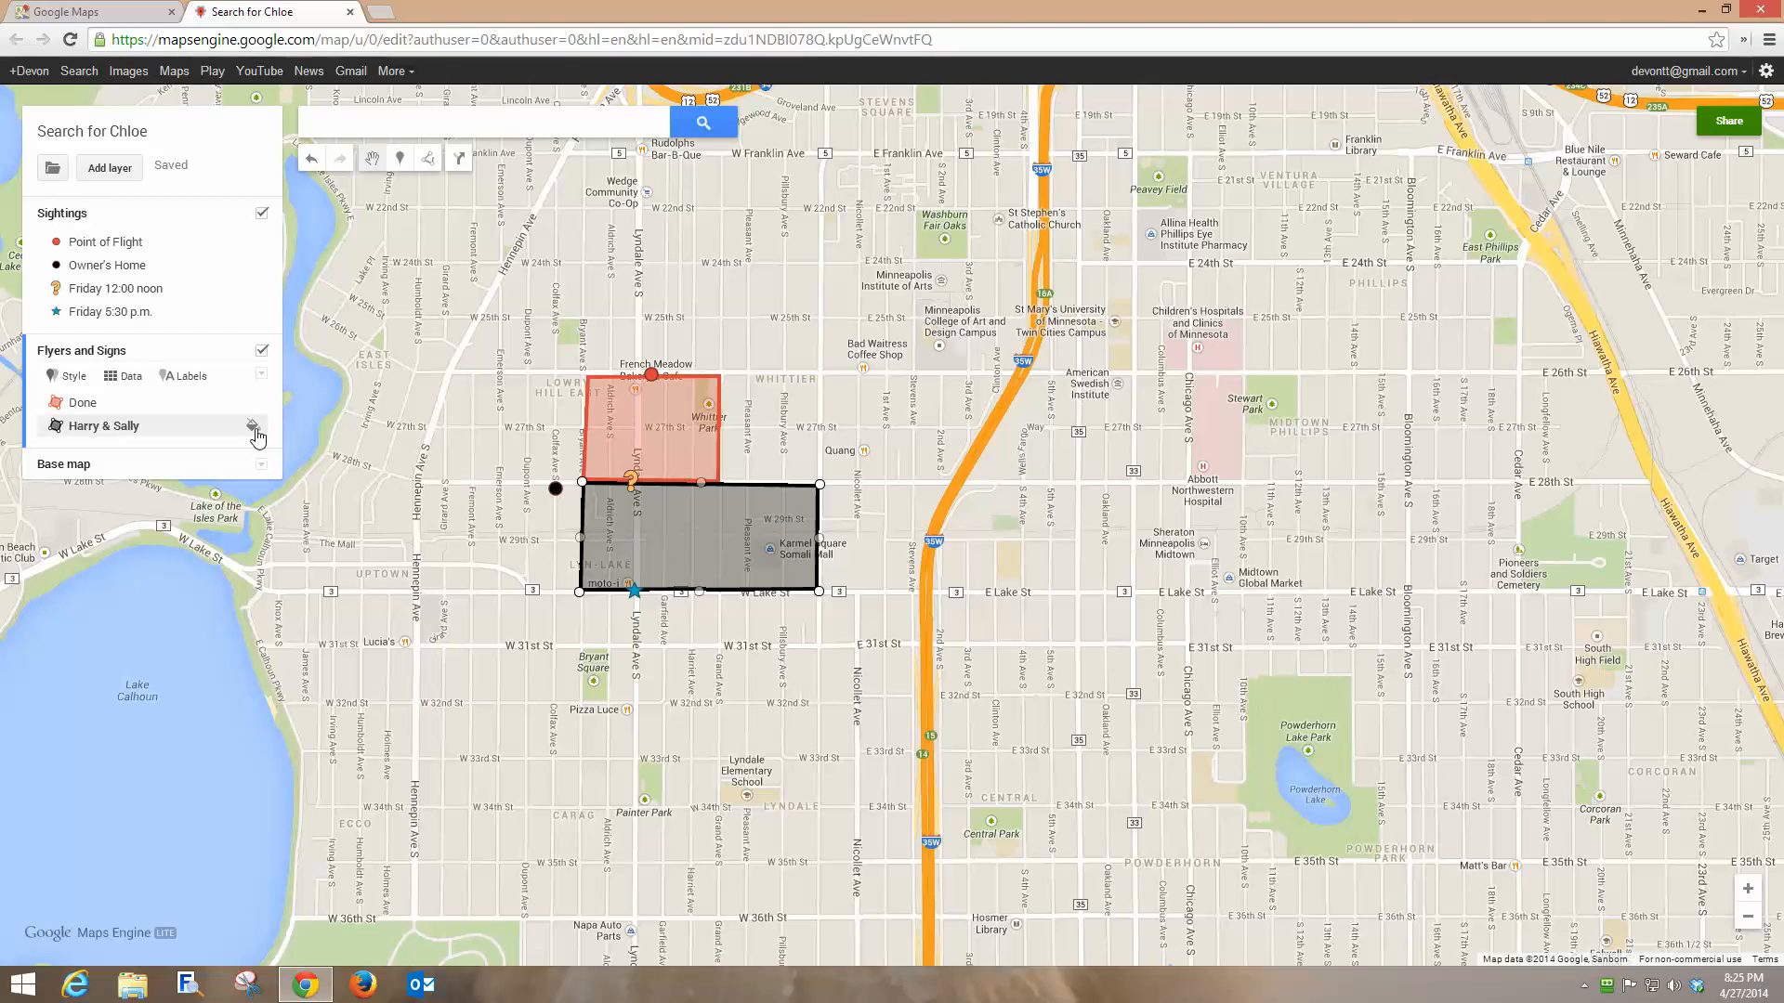
Fill Harry & Sally red, then start a line at Hennepin and W 31st St.
click(253, 429)
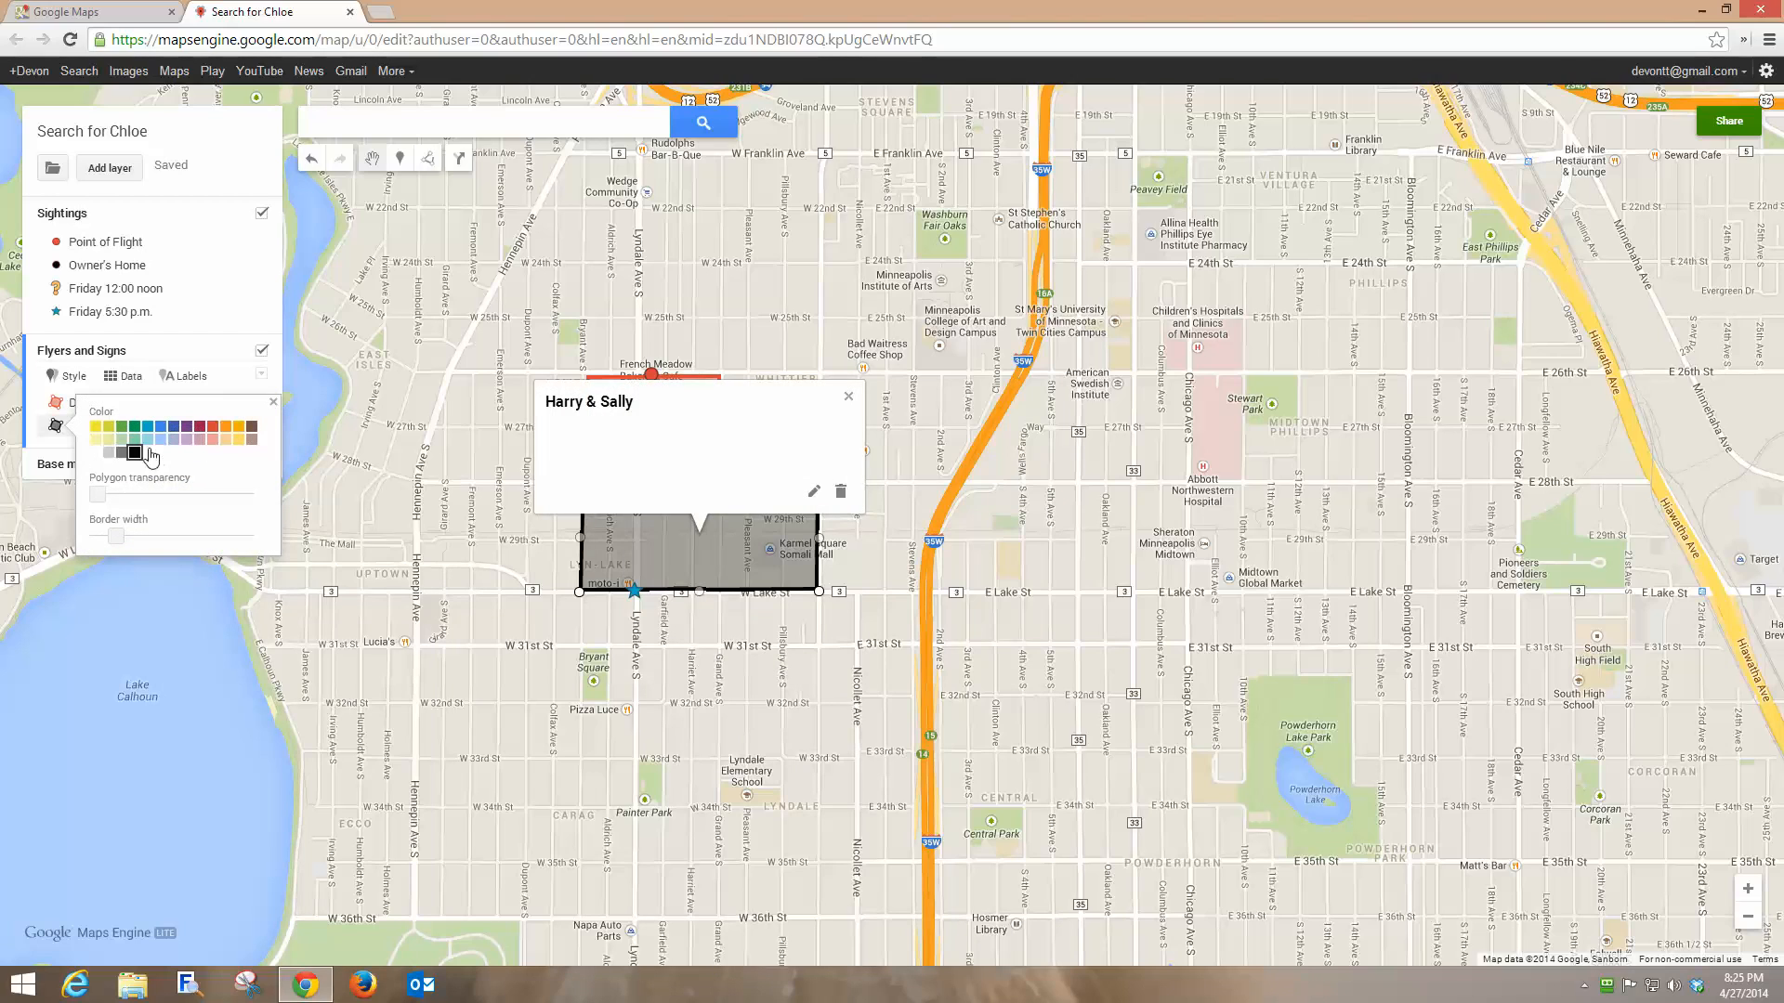
click(213, 433)
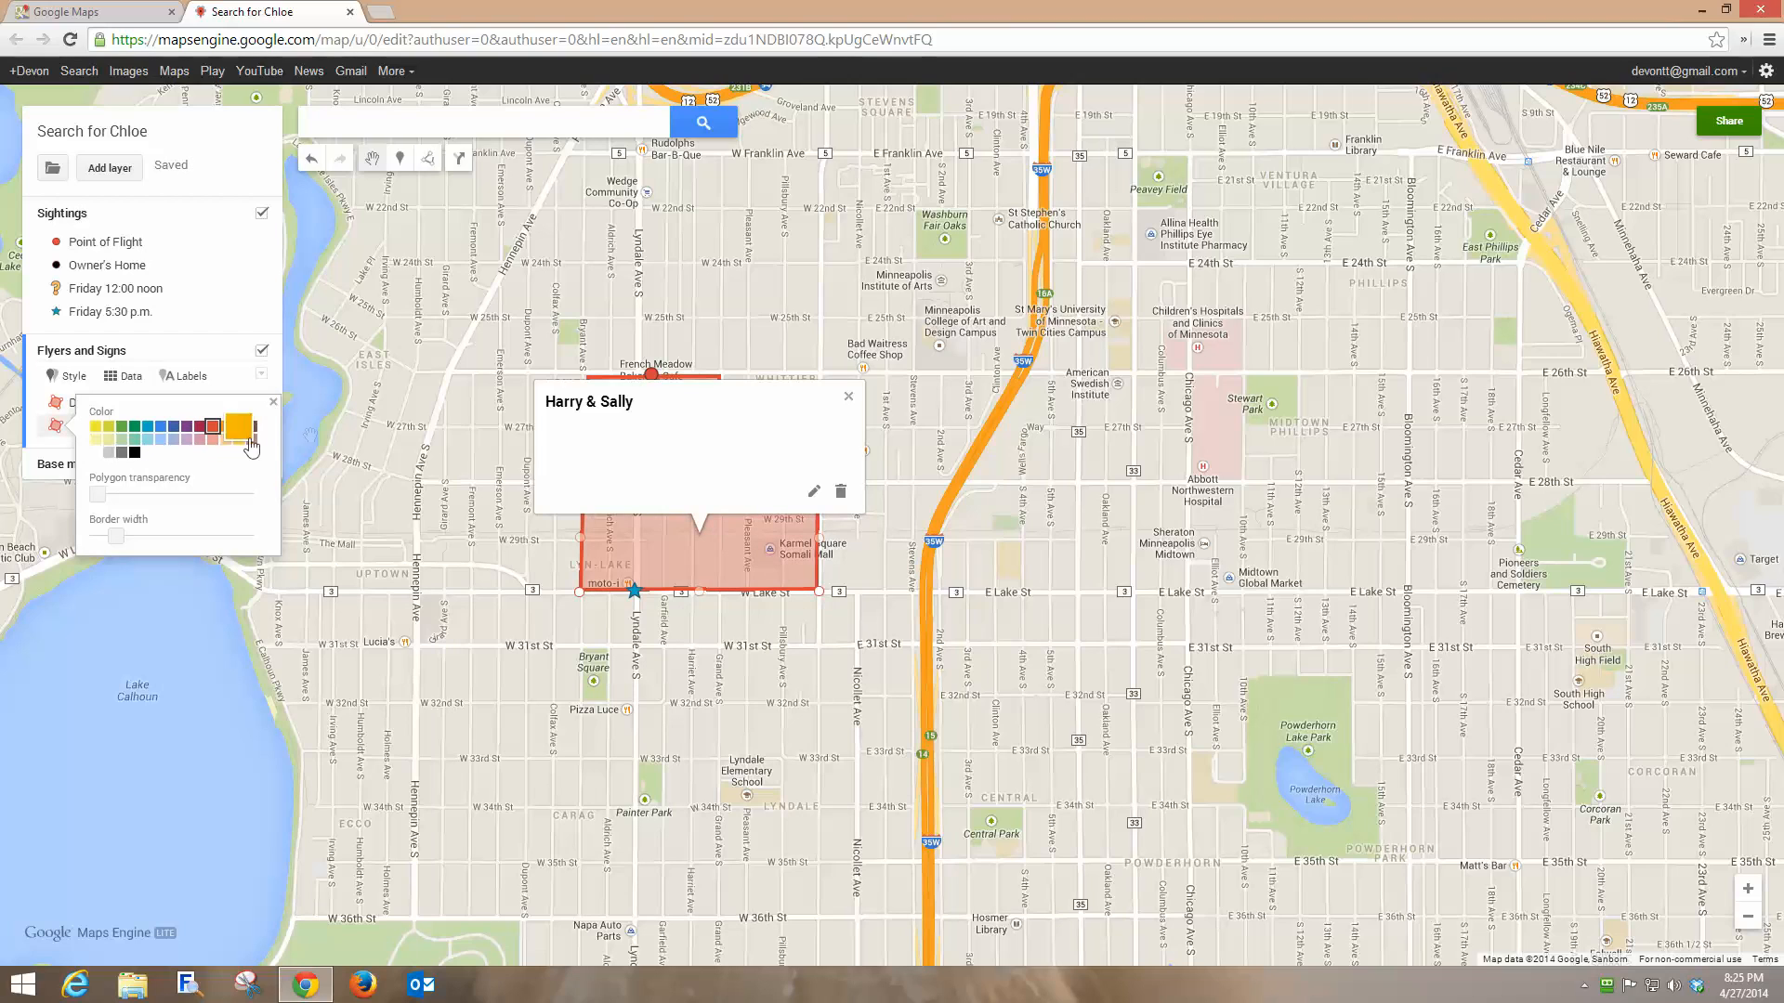
click(848, 396)
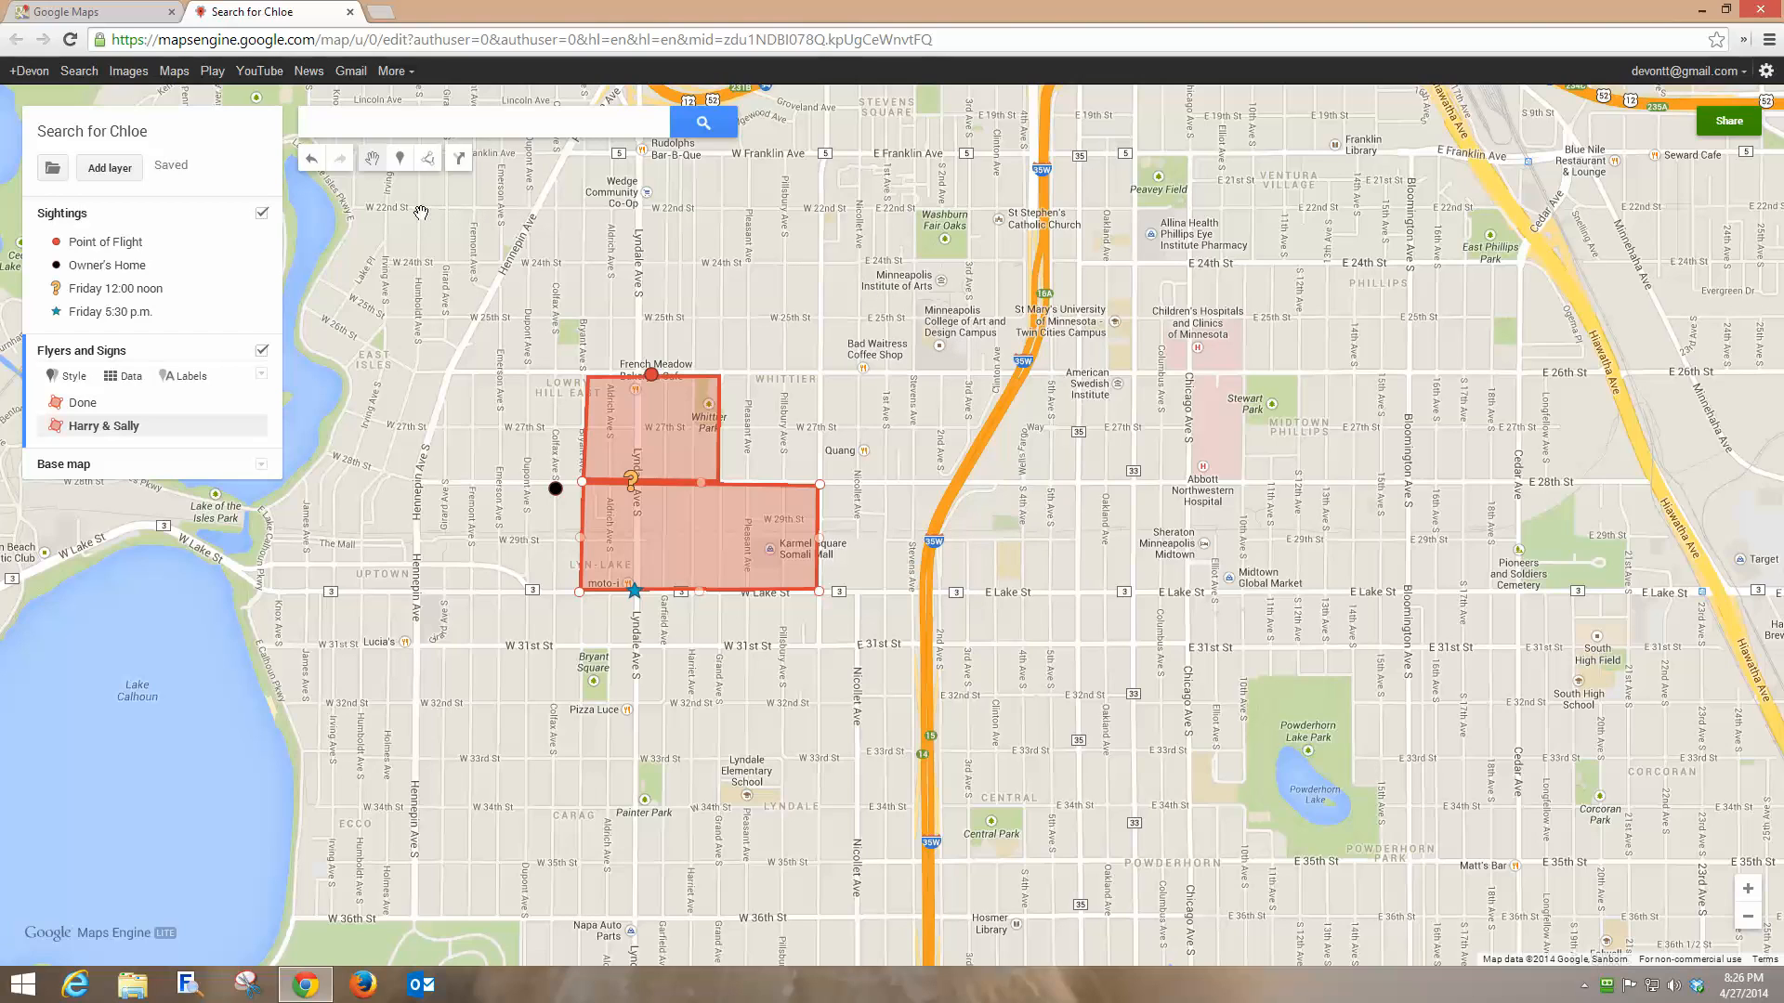
click(429, 160)
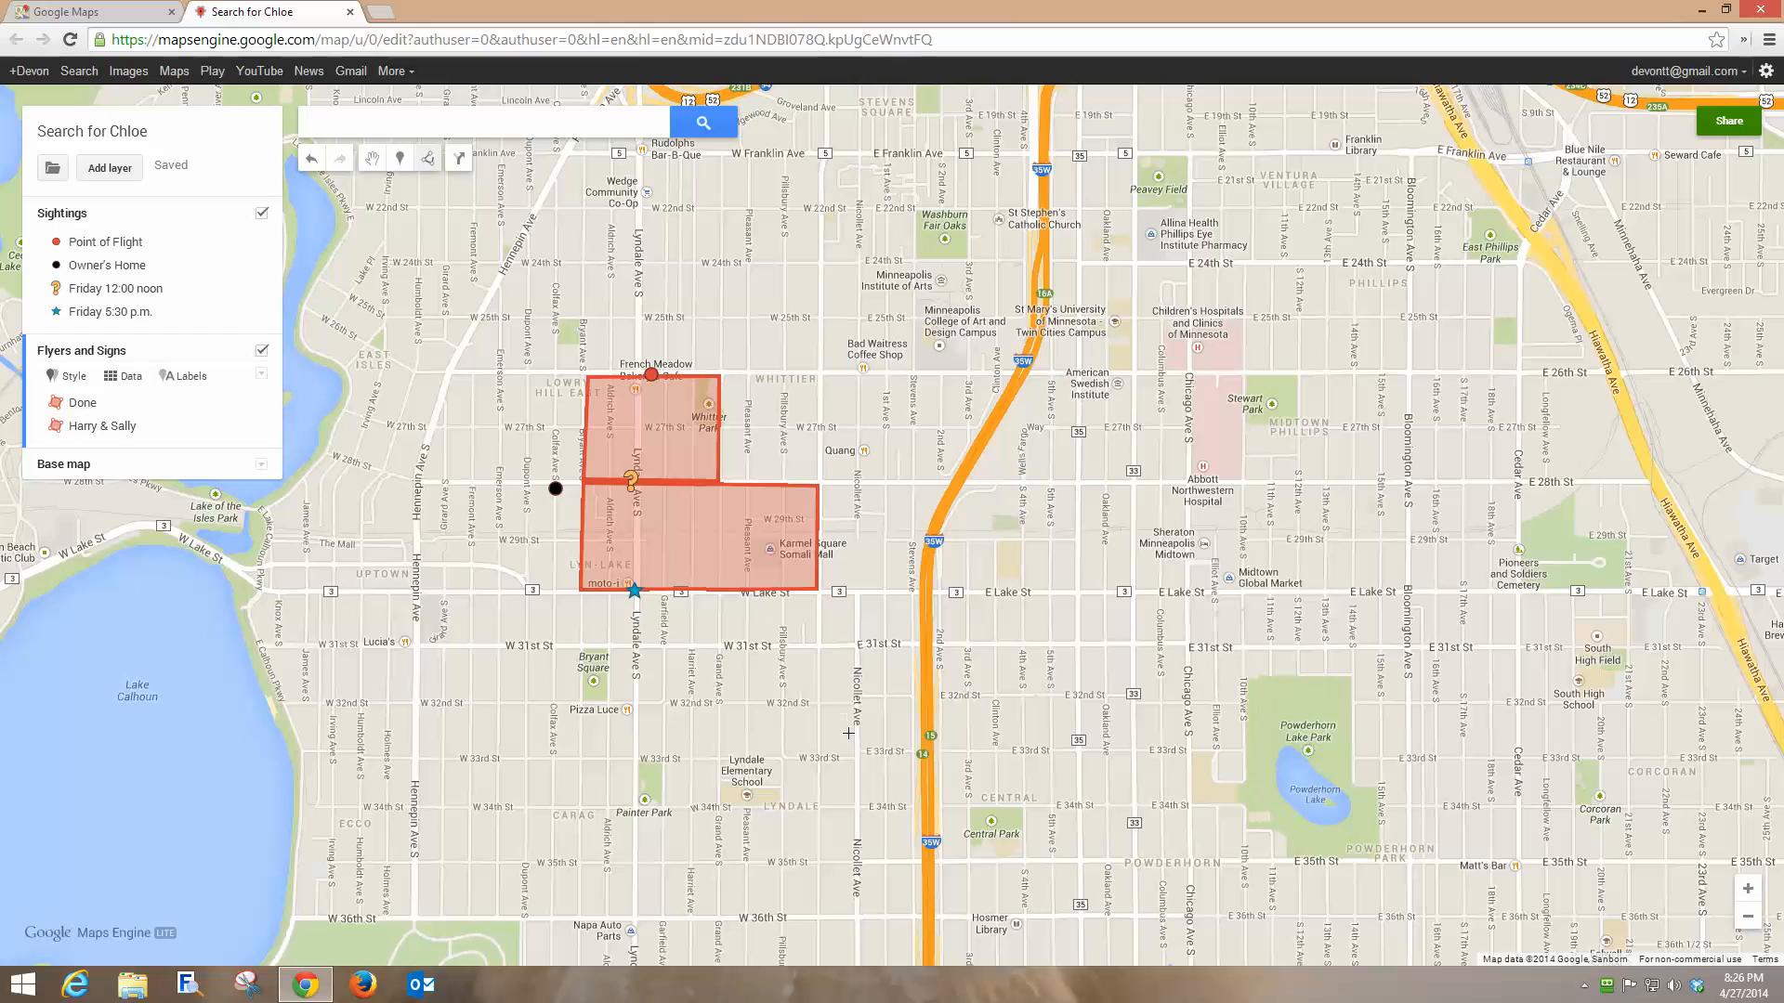
click(420, 644)
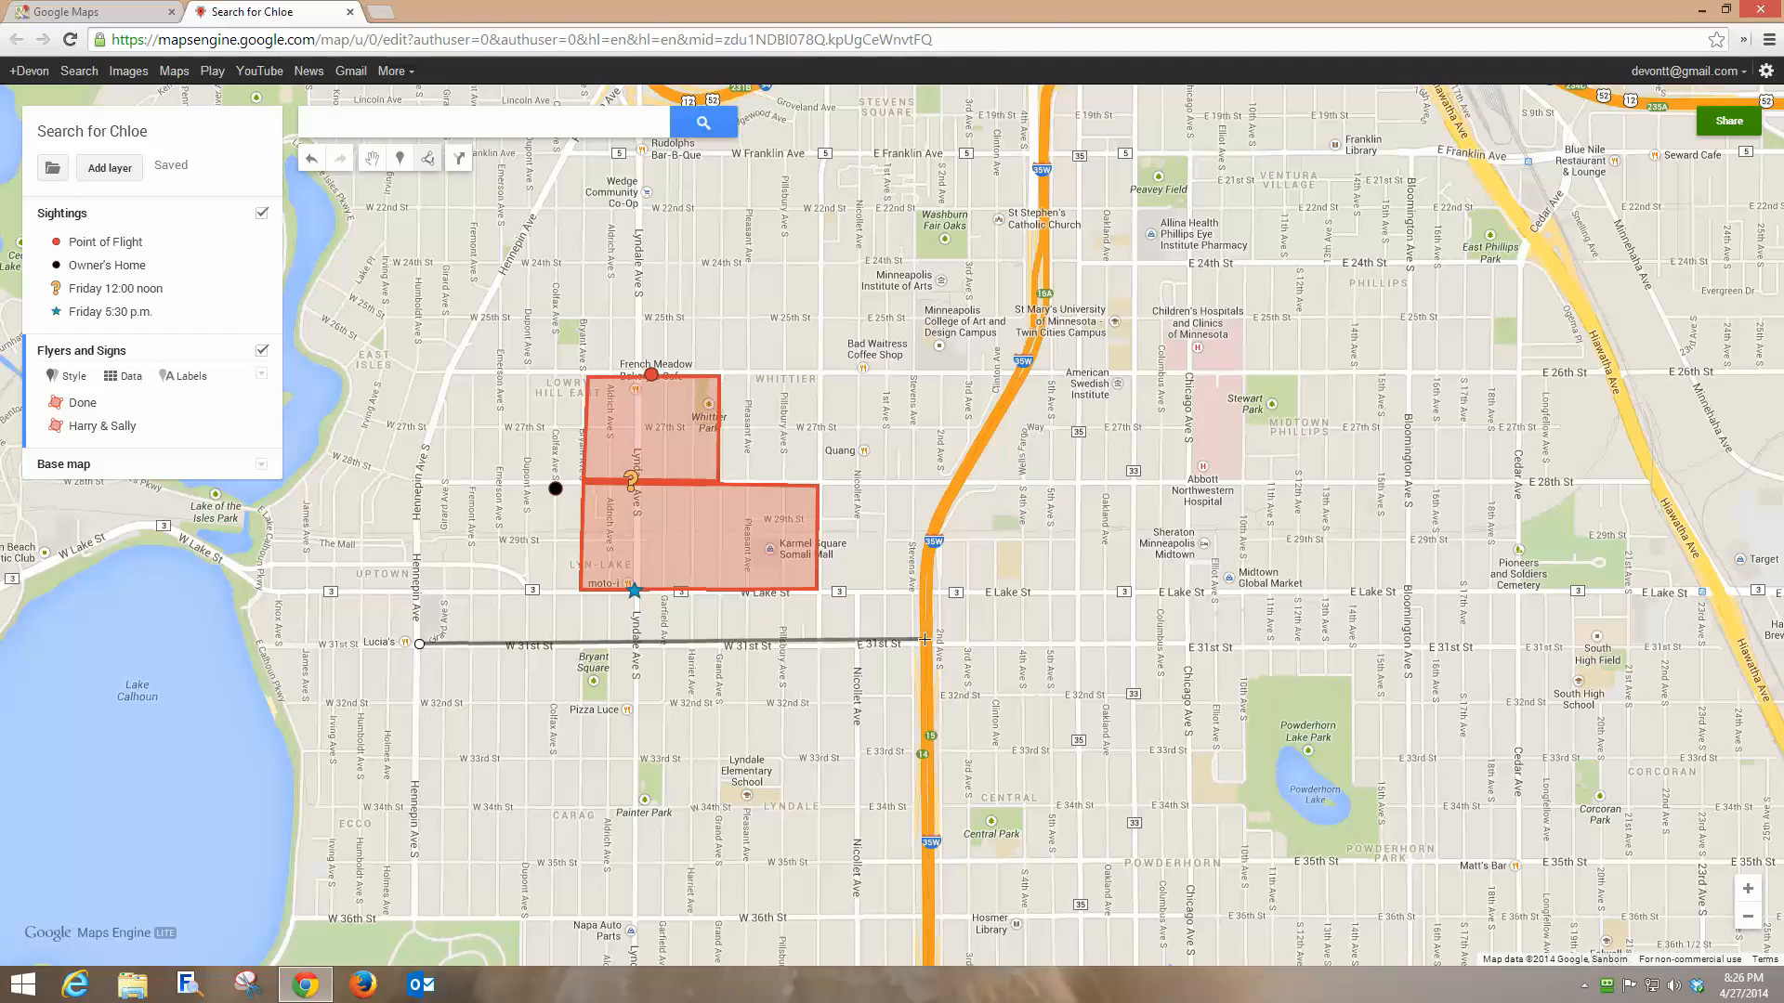
Extend the line along W 31st St to Nicollet, name it Done, and colour it orange.
click(855, 644)
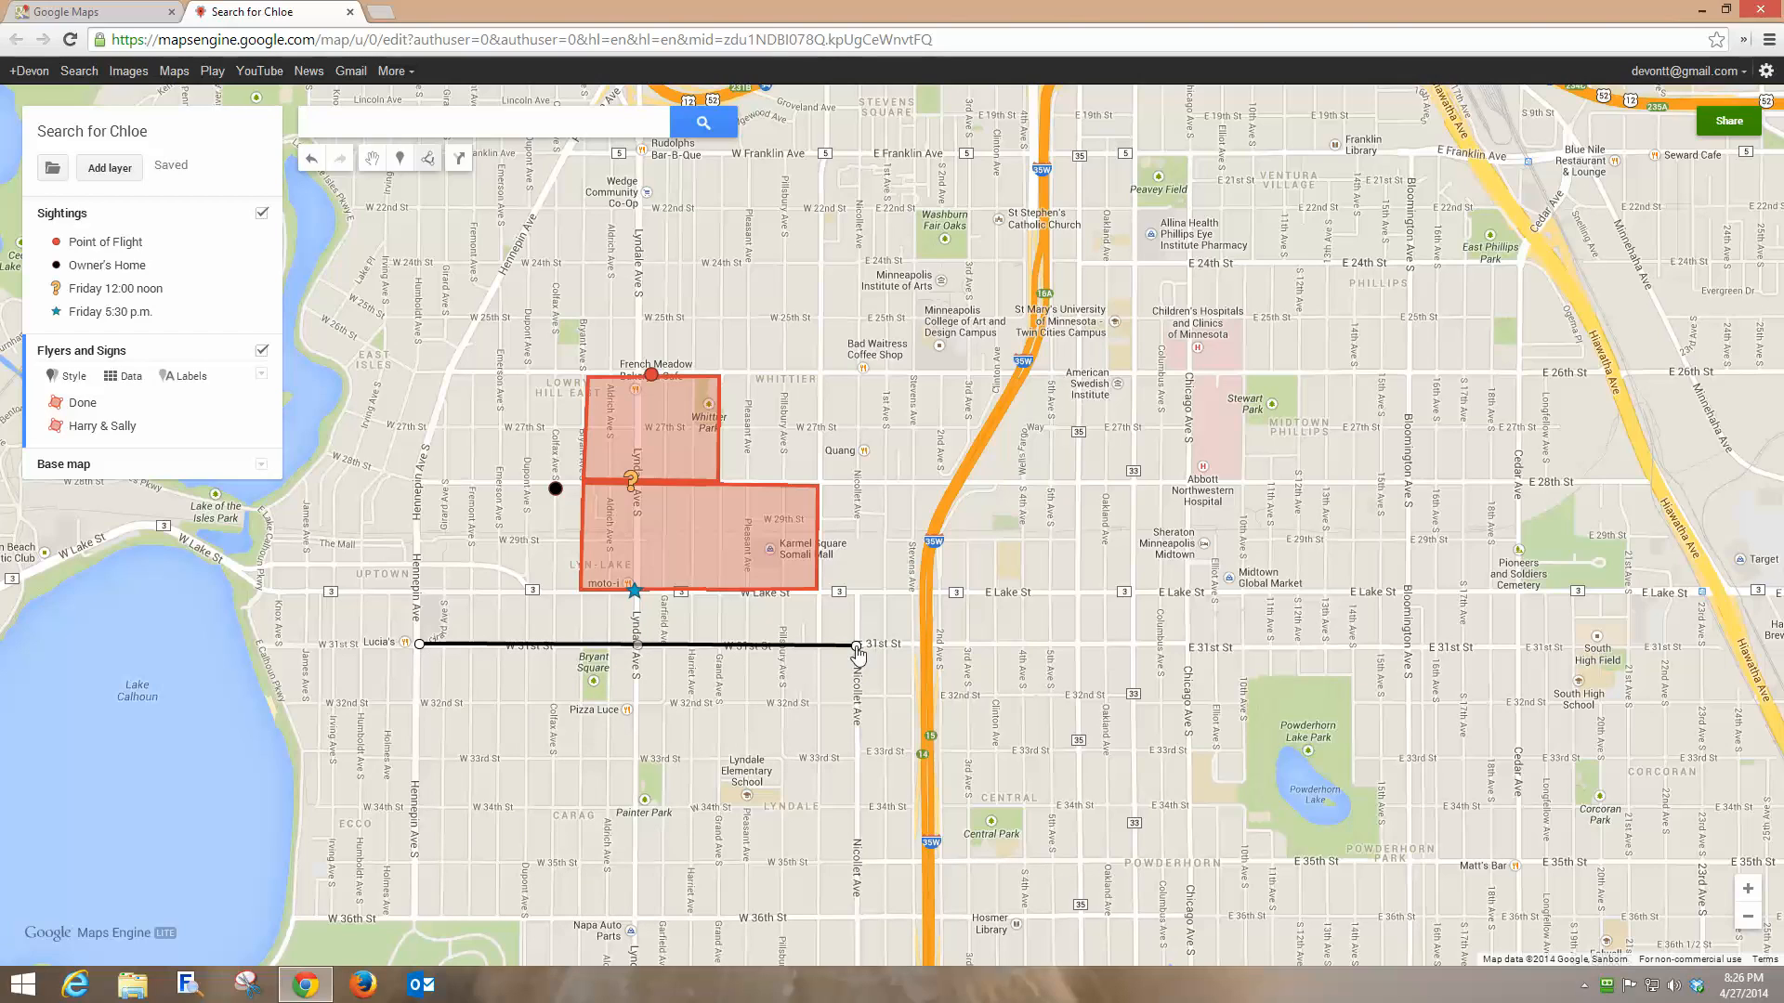
click(857, 647)
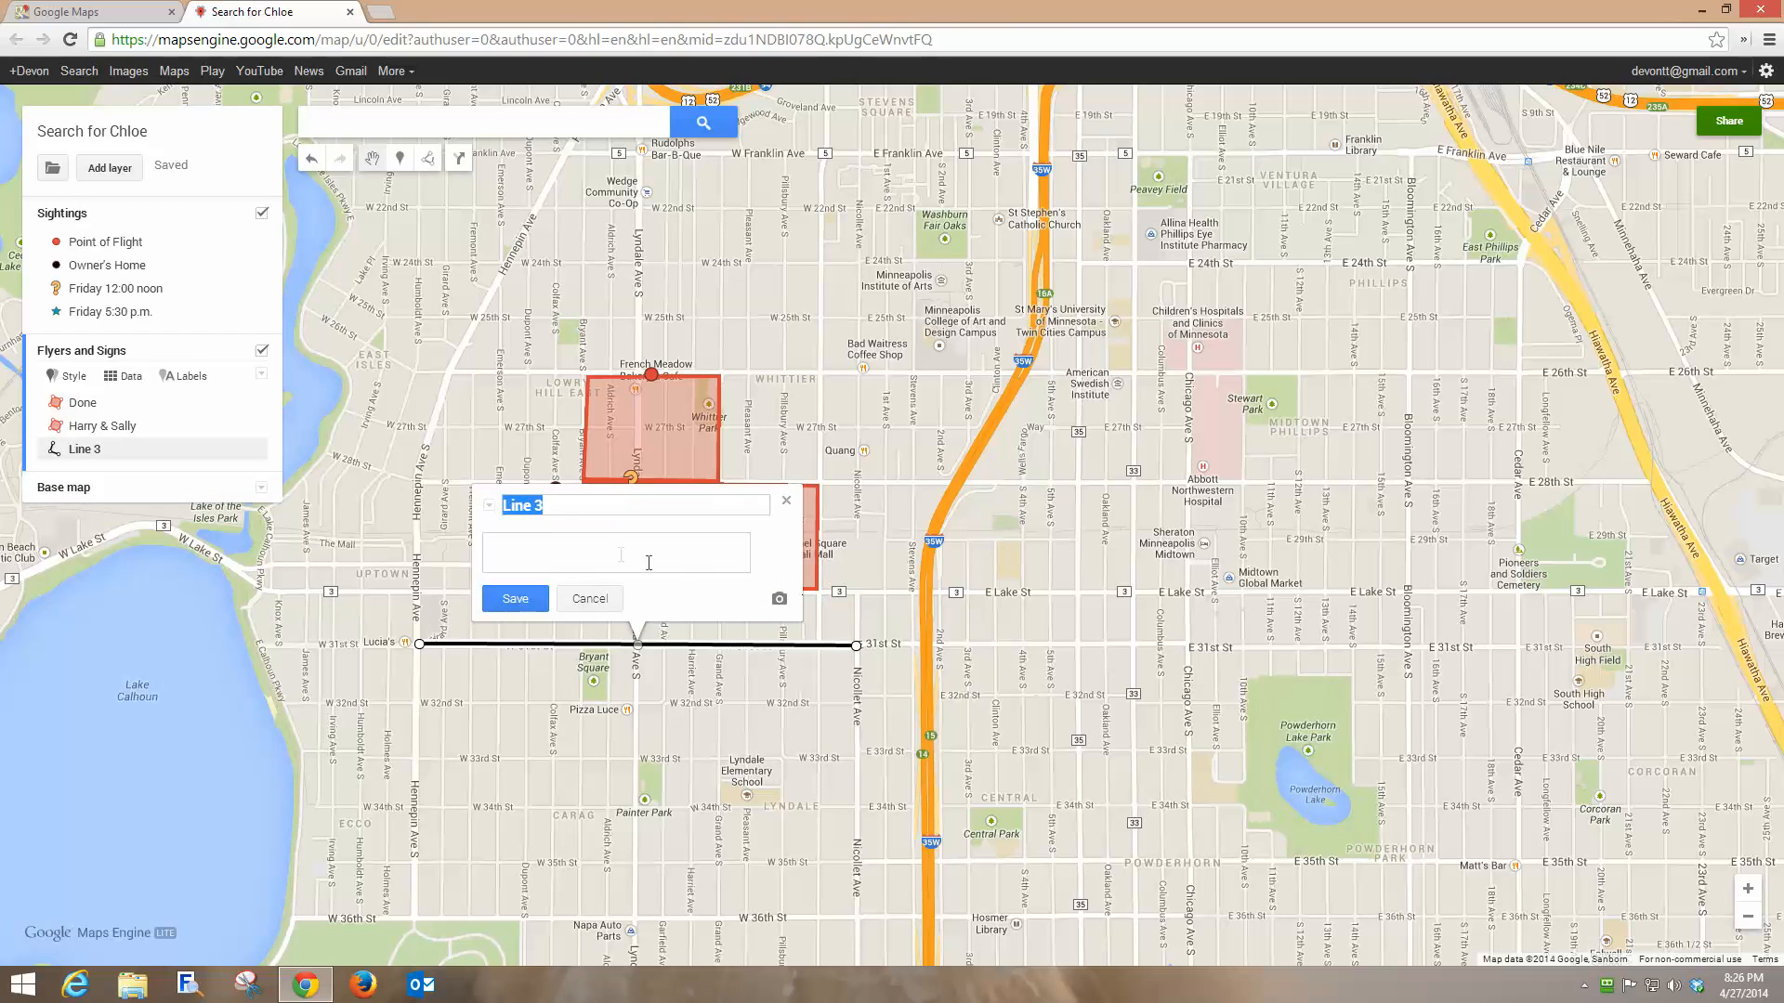
text(Done)
click(528, 596)
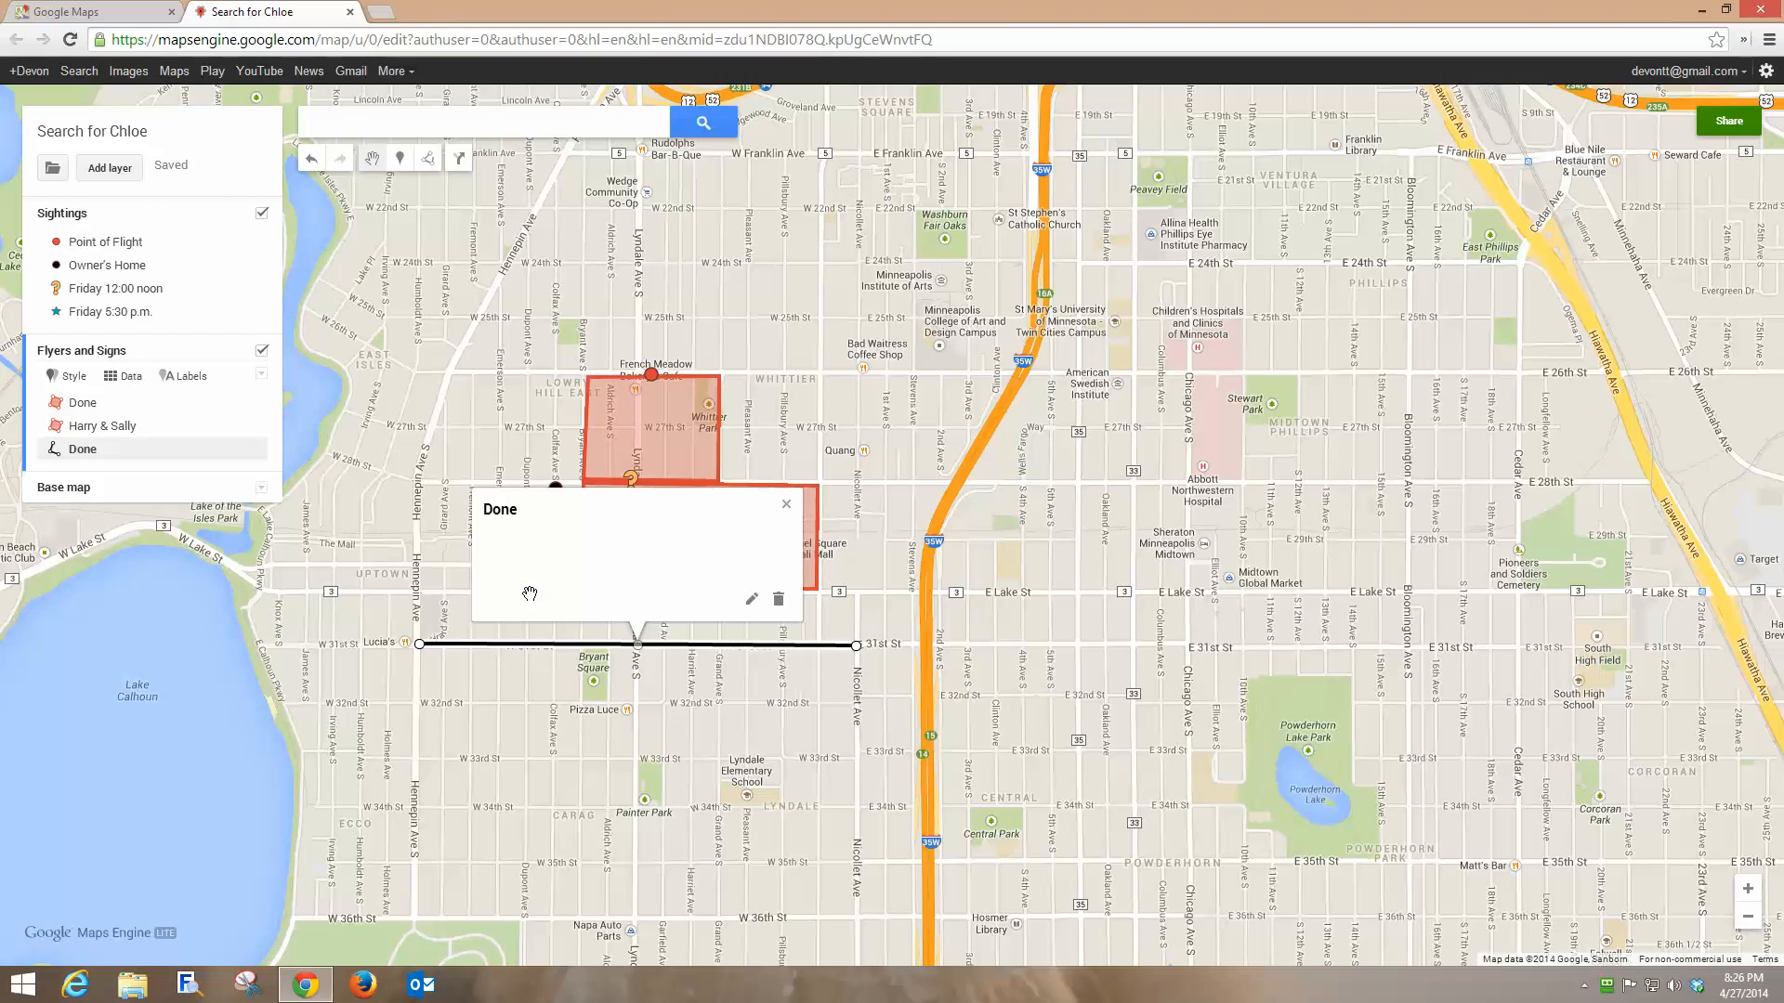
click(786, 504)
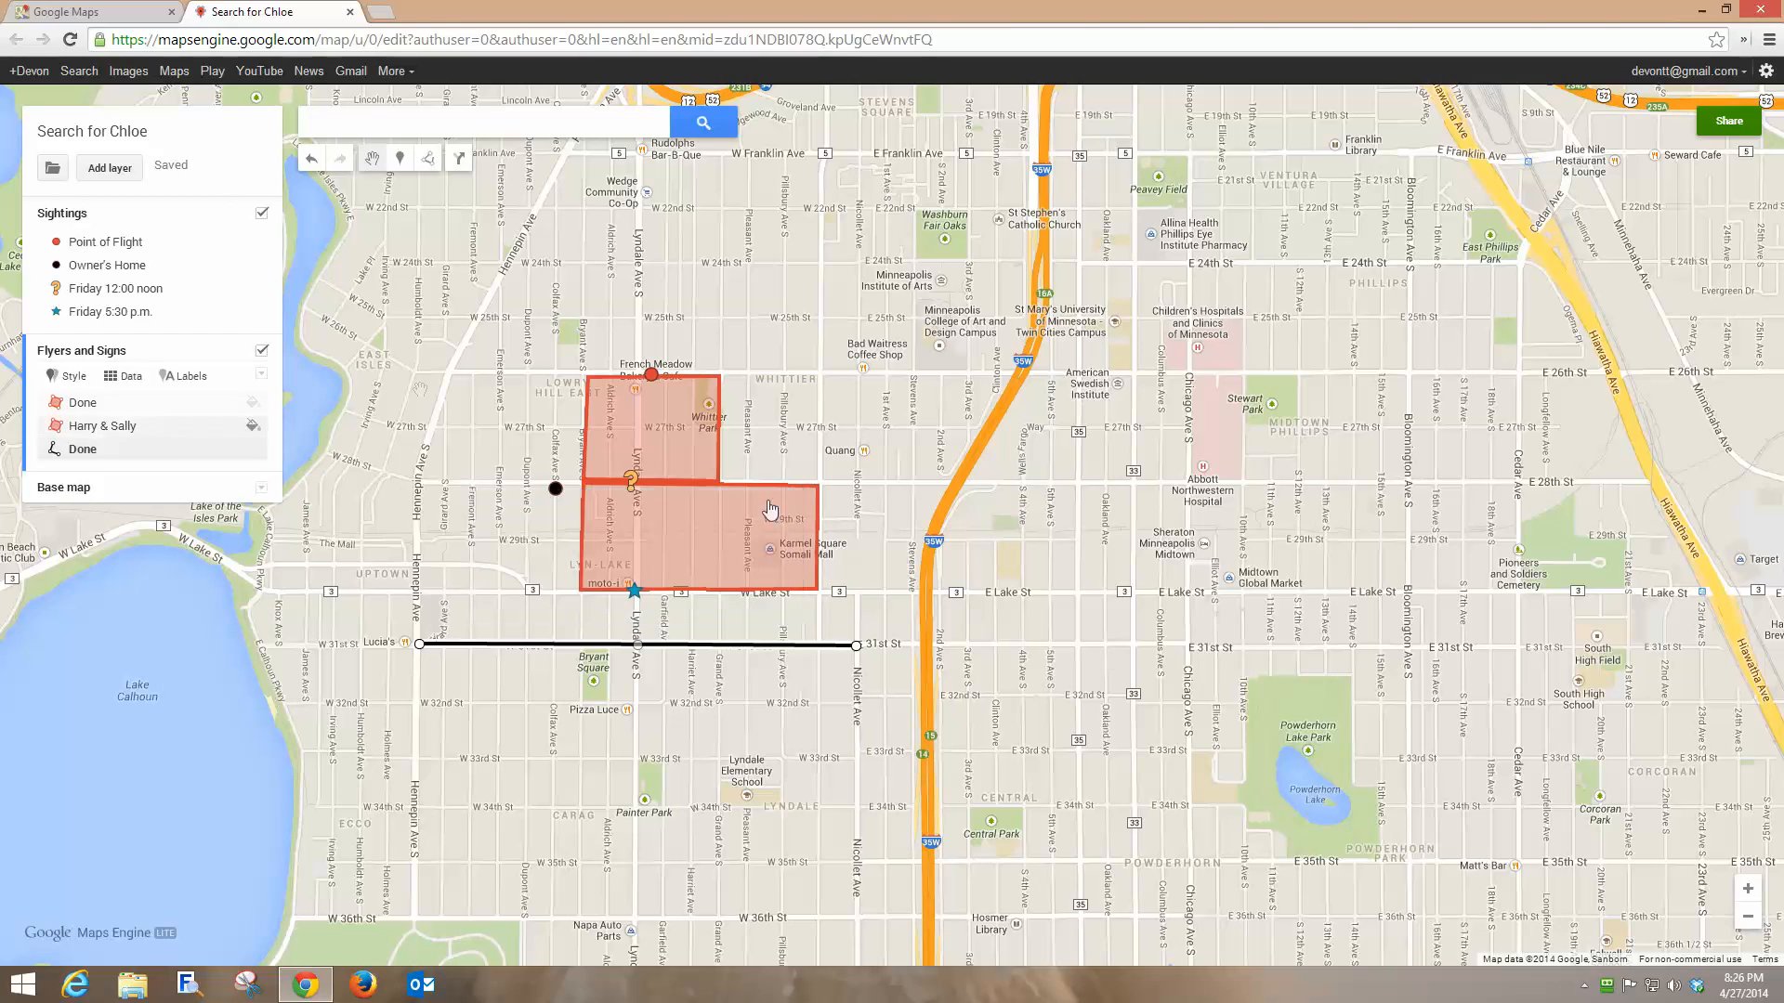
click(251, 450)
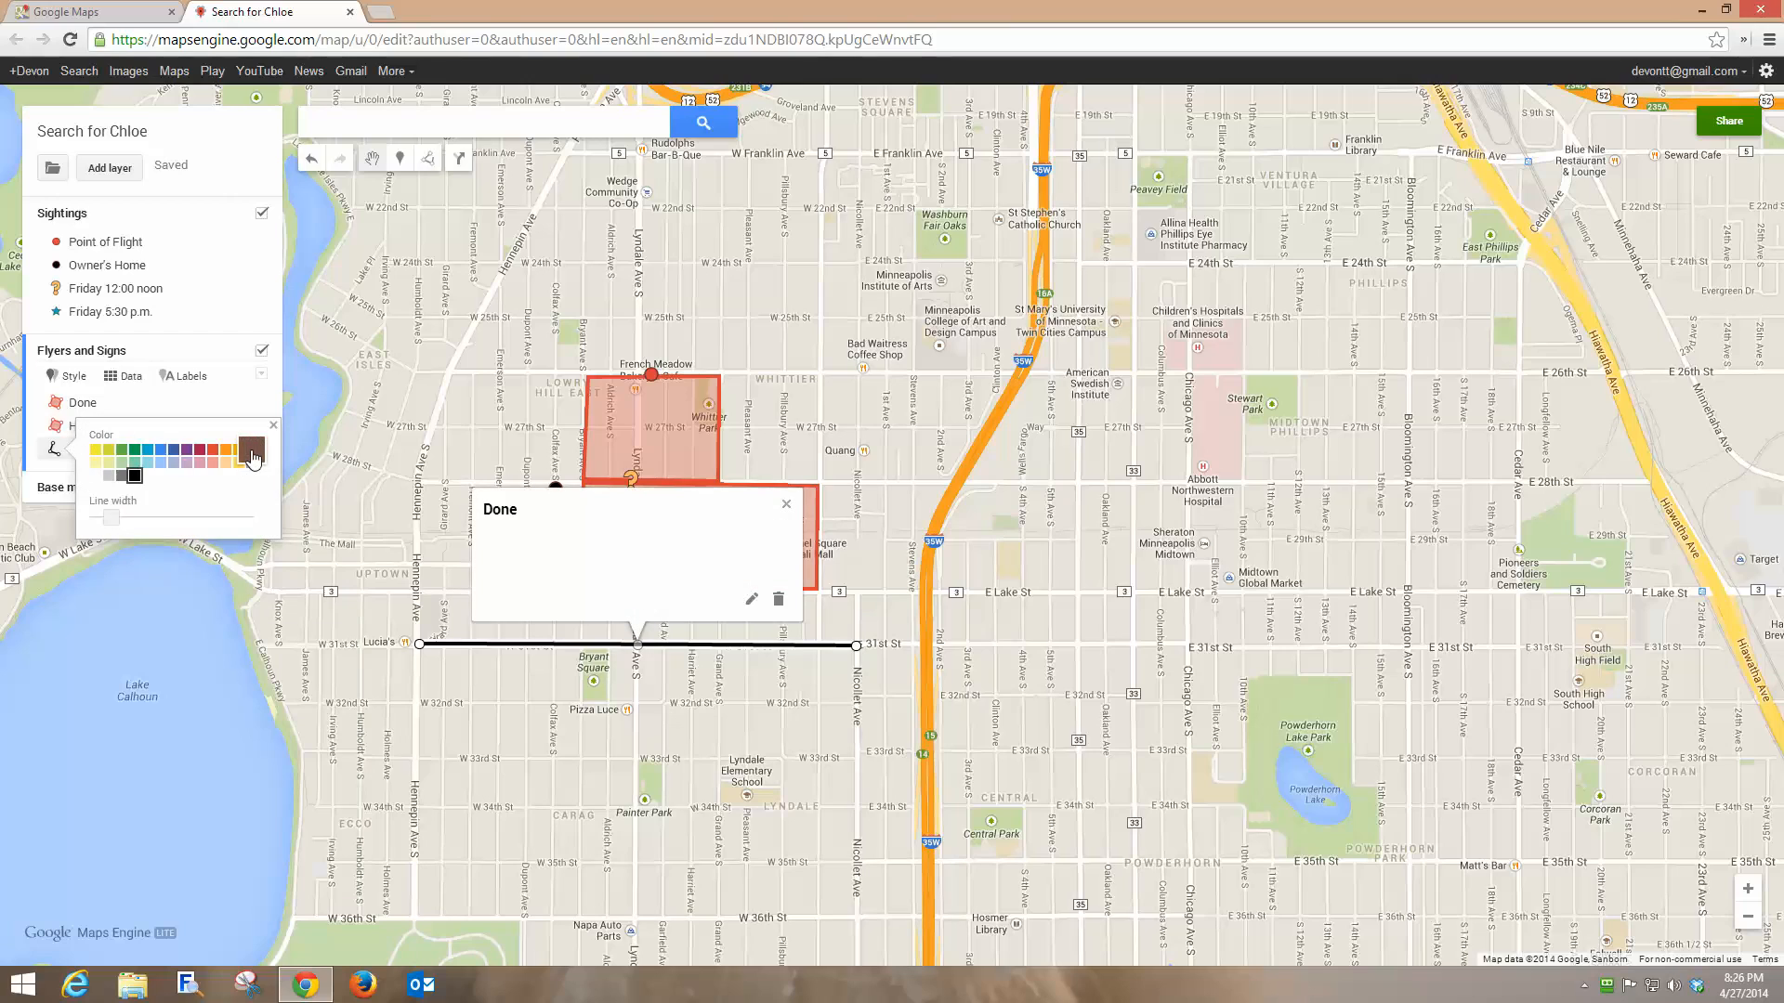
click(226, 451)
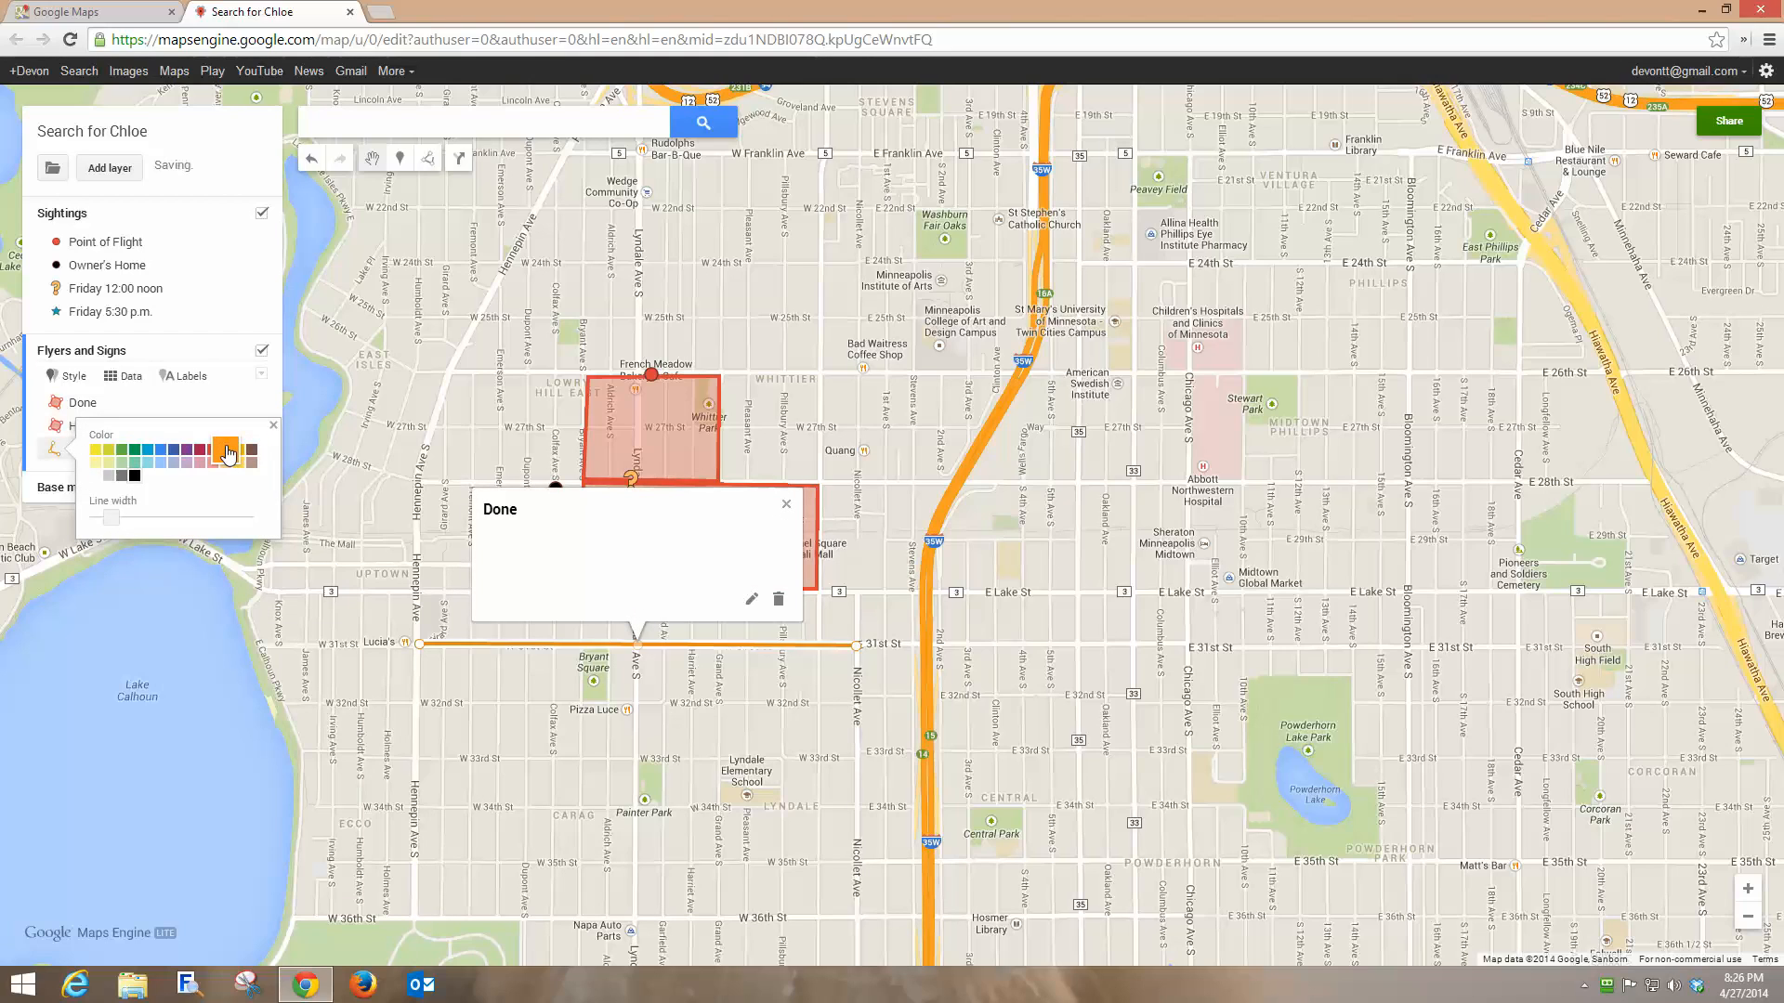
click(787, 506)
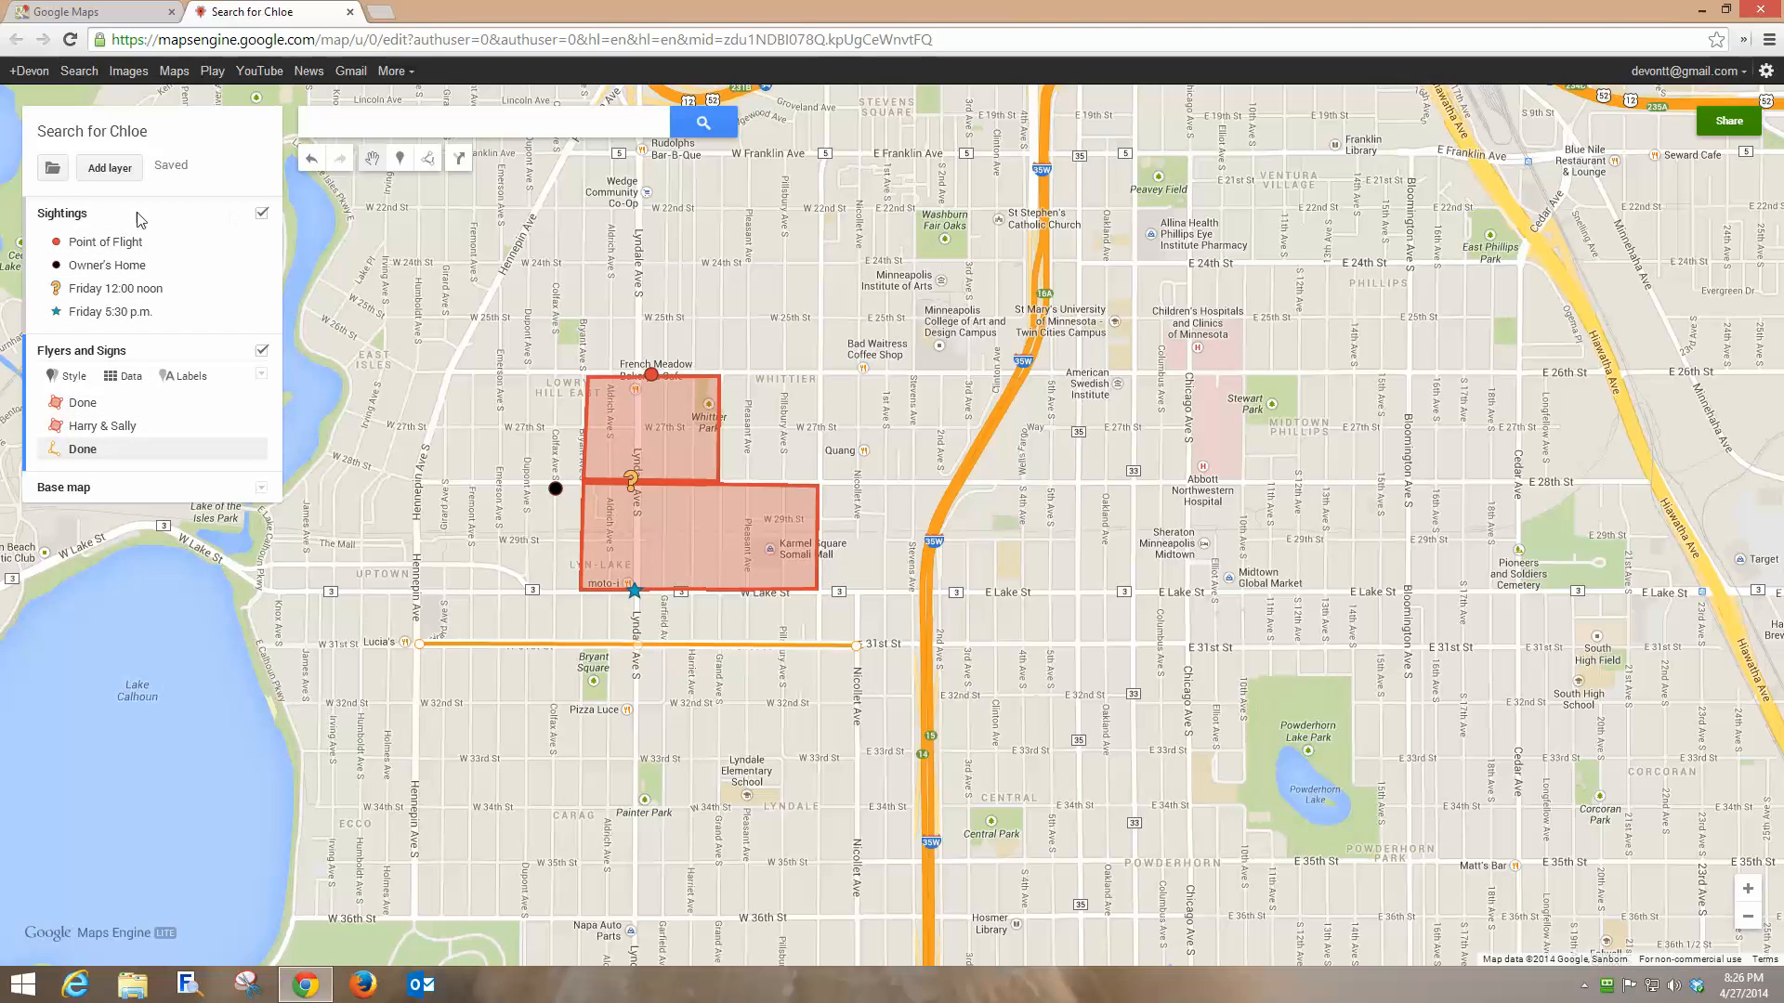
Place a marker named Sign at Hennepin and W Lake St in Flyers and Signs.
click(400, 160)
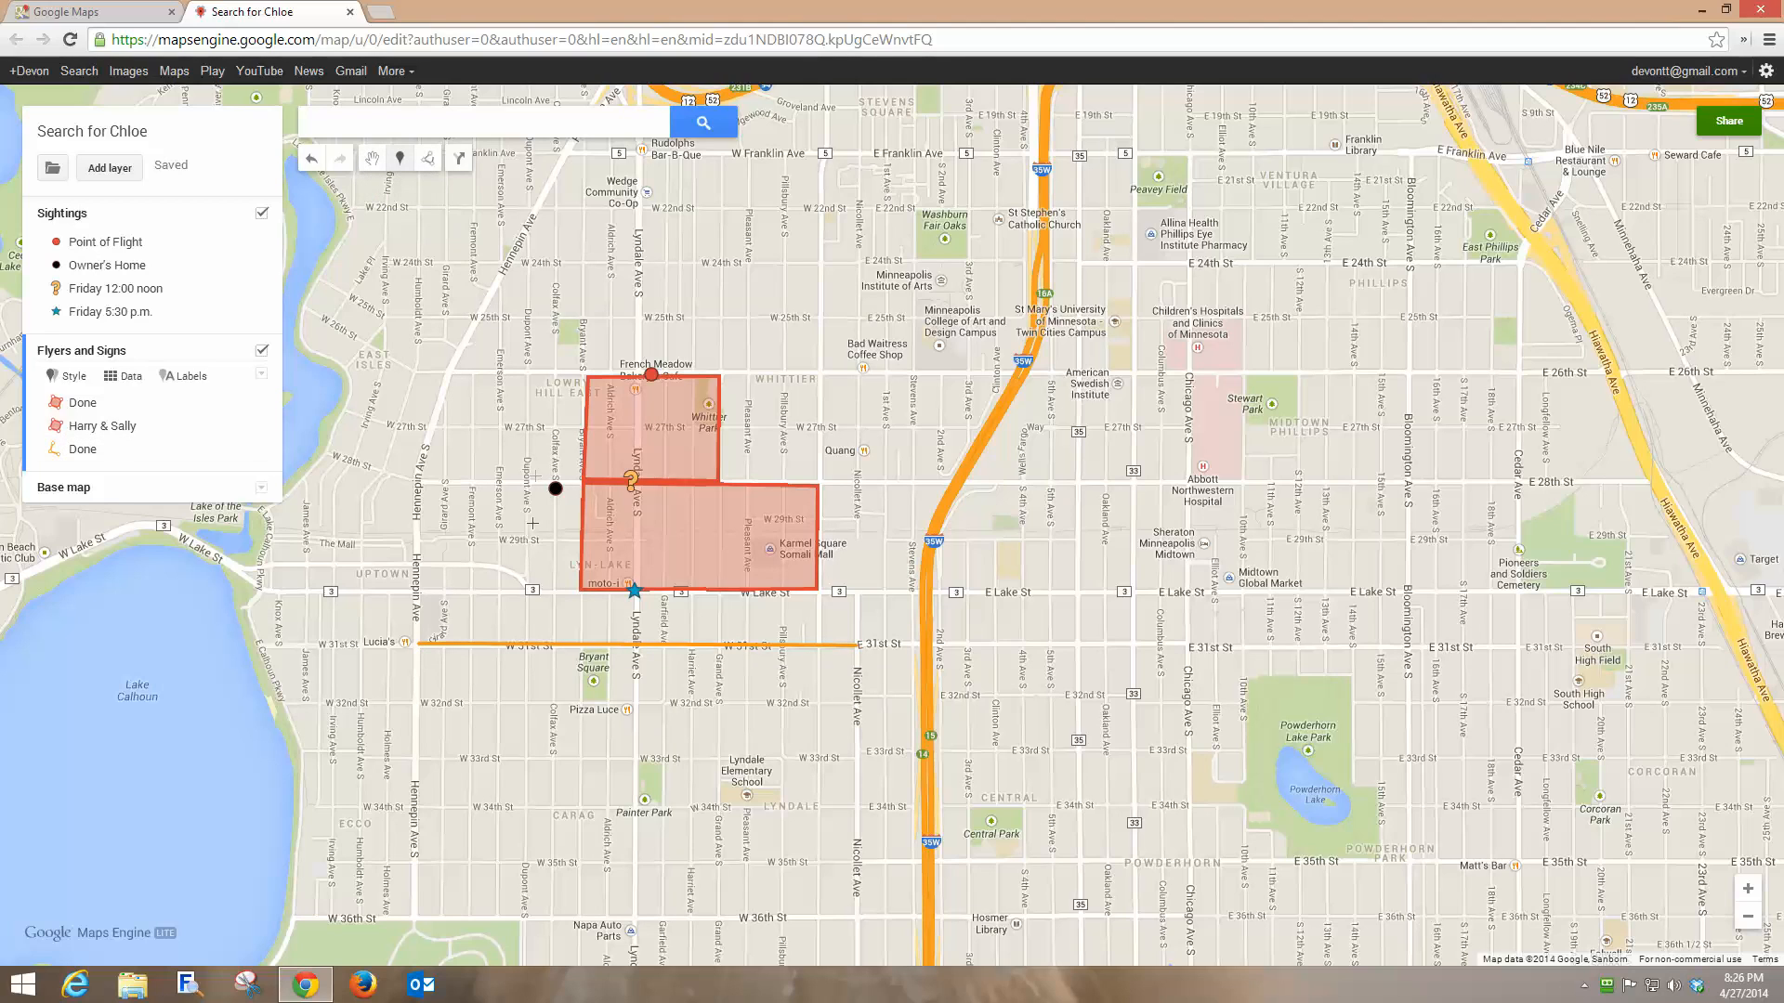
click(418, 592)
text(Sign)
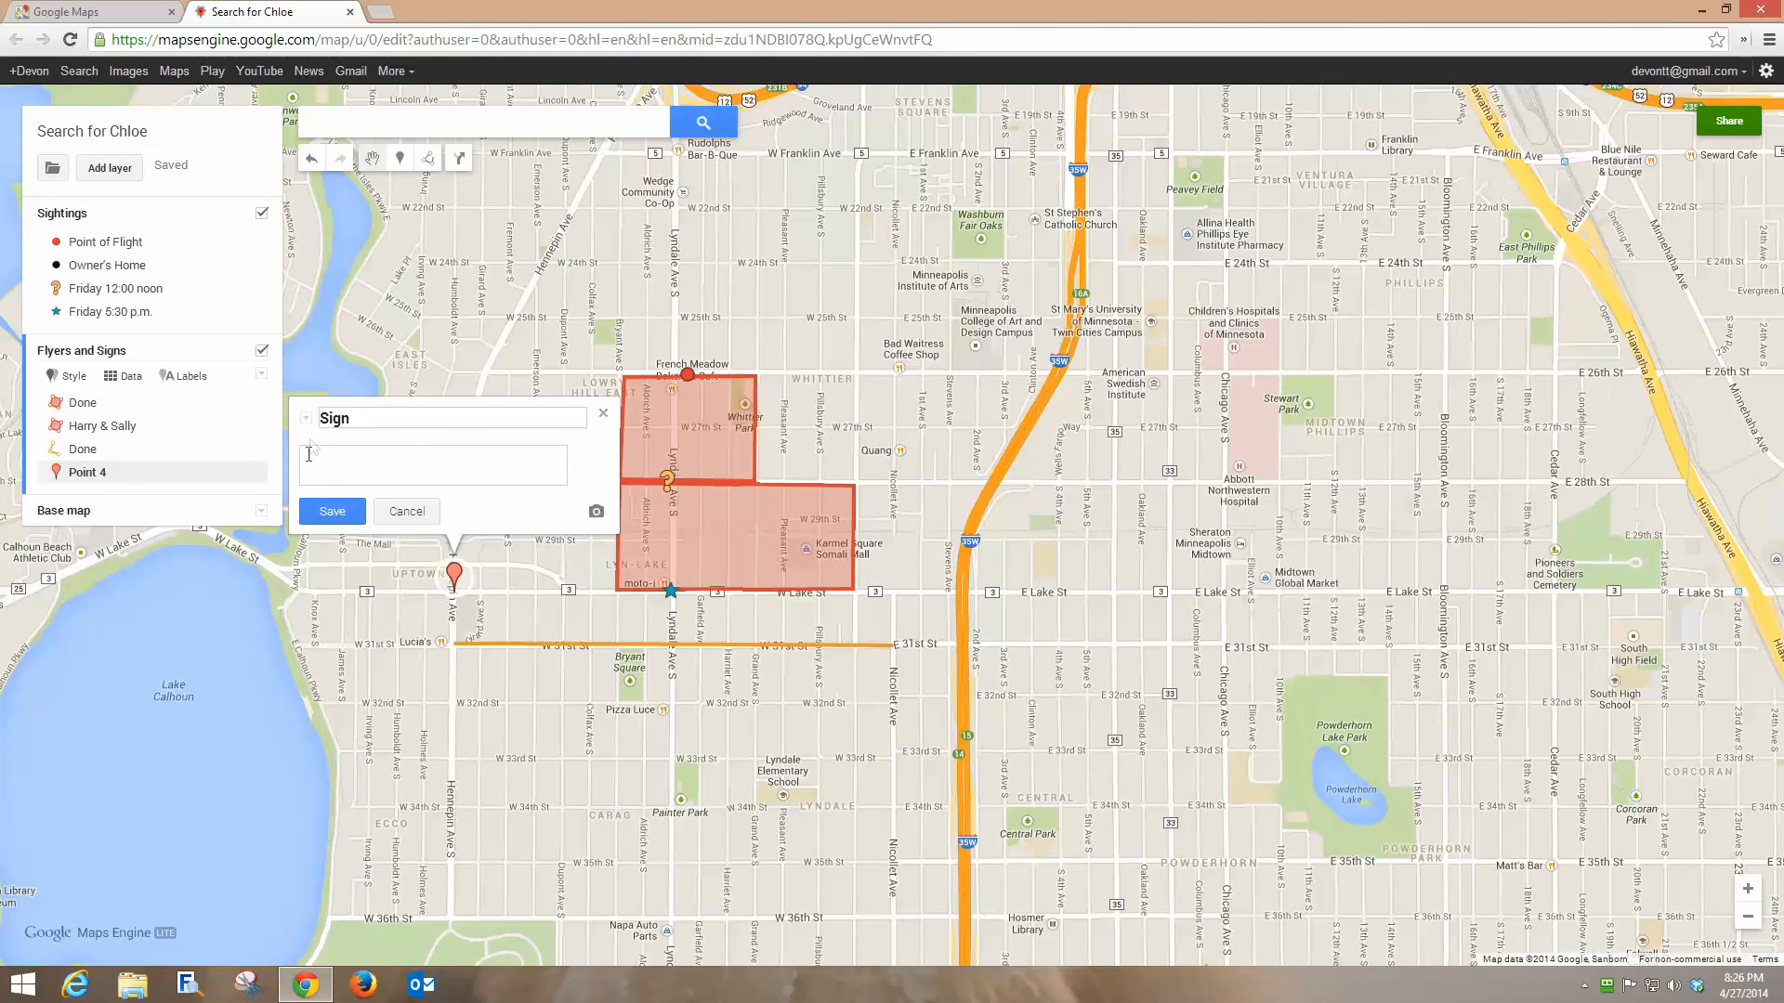
click(332, 511)
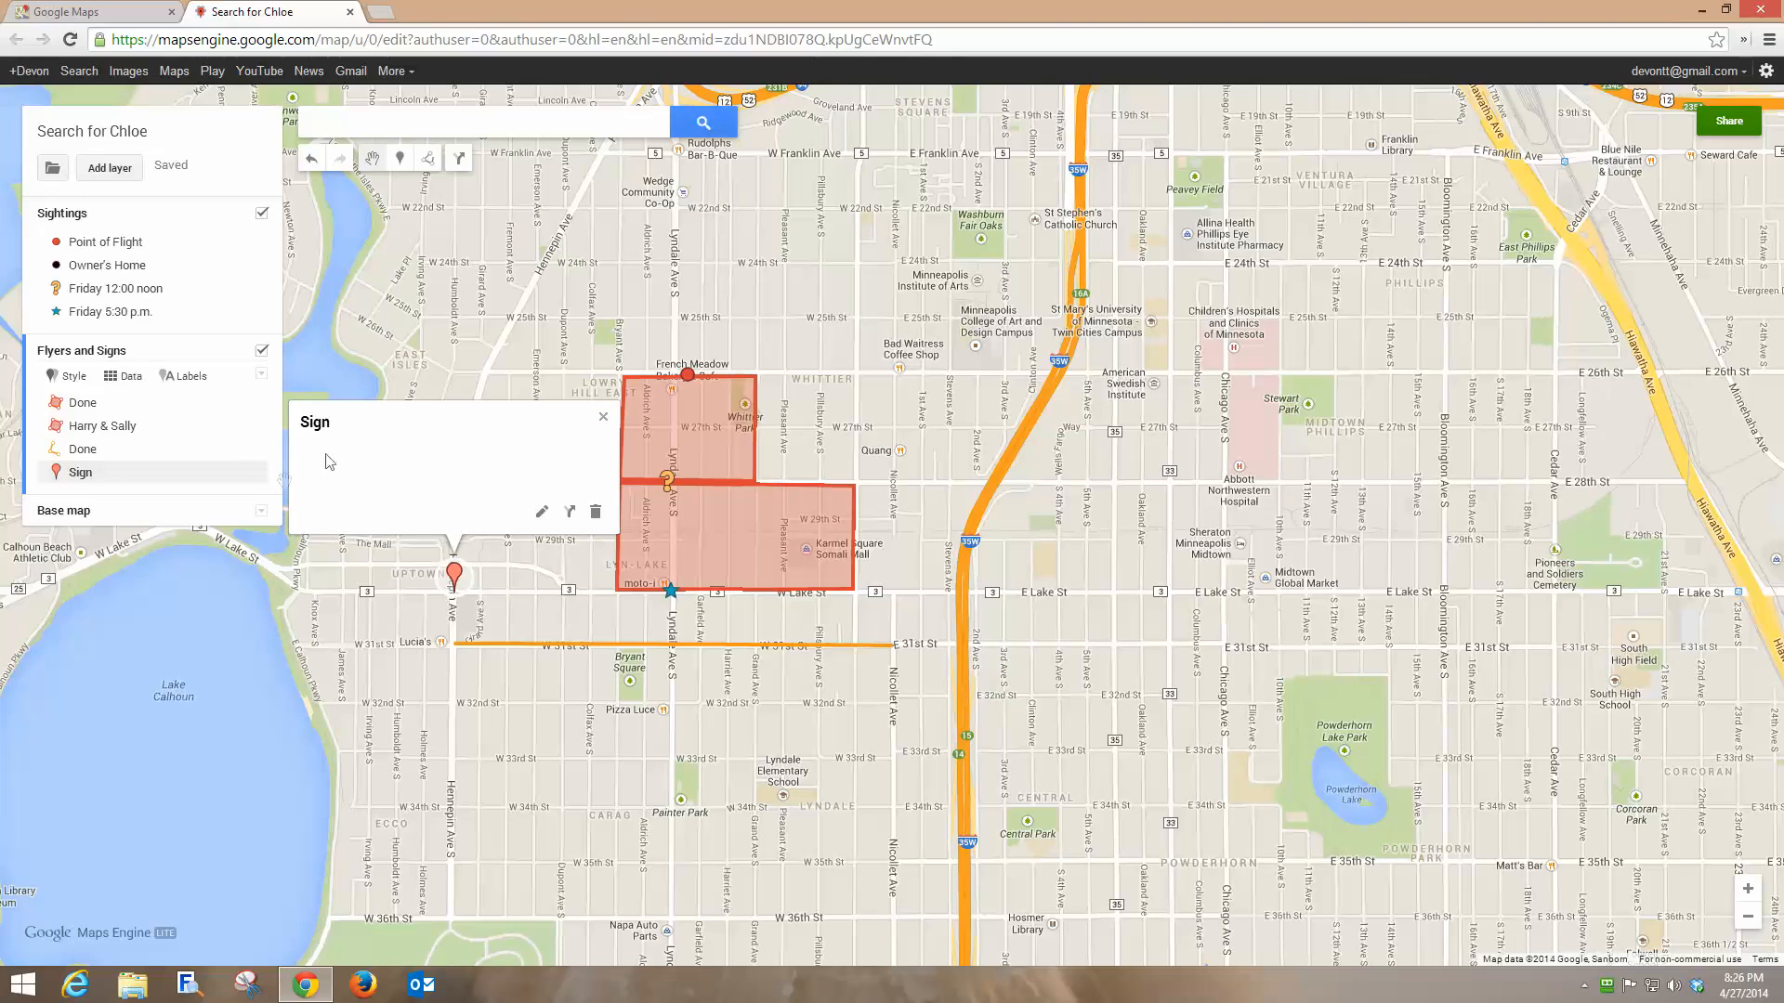
Style the Sign marker as a blue circle.
click(253, 473)
click(128, 546)
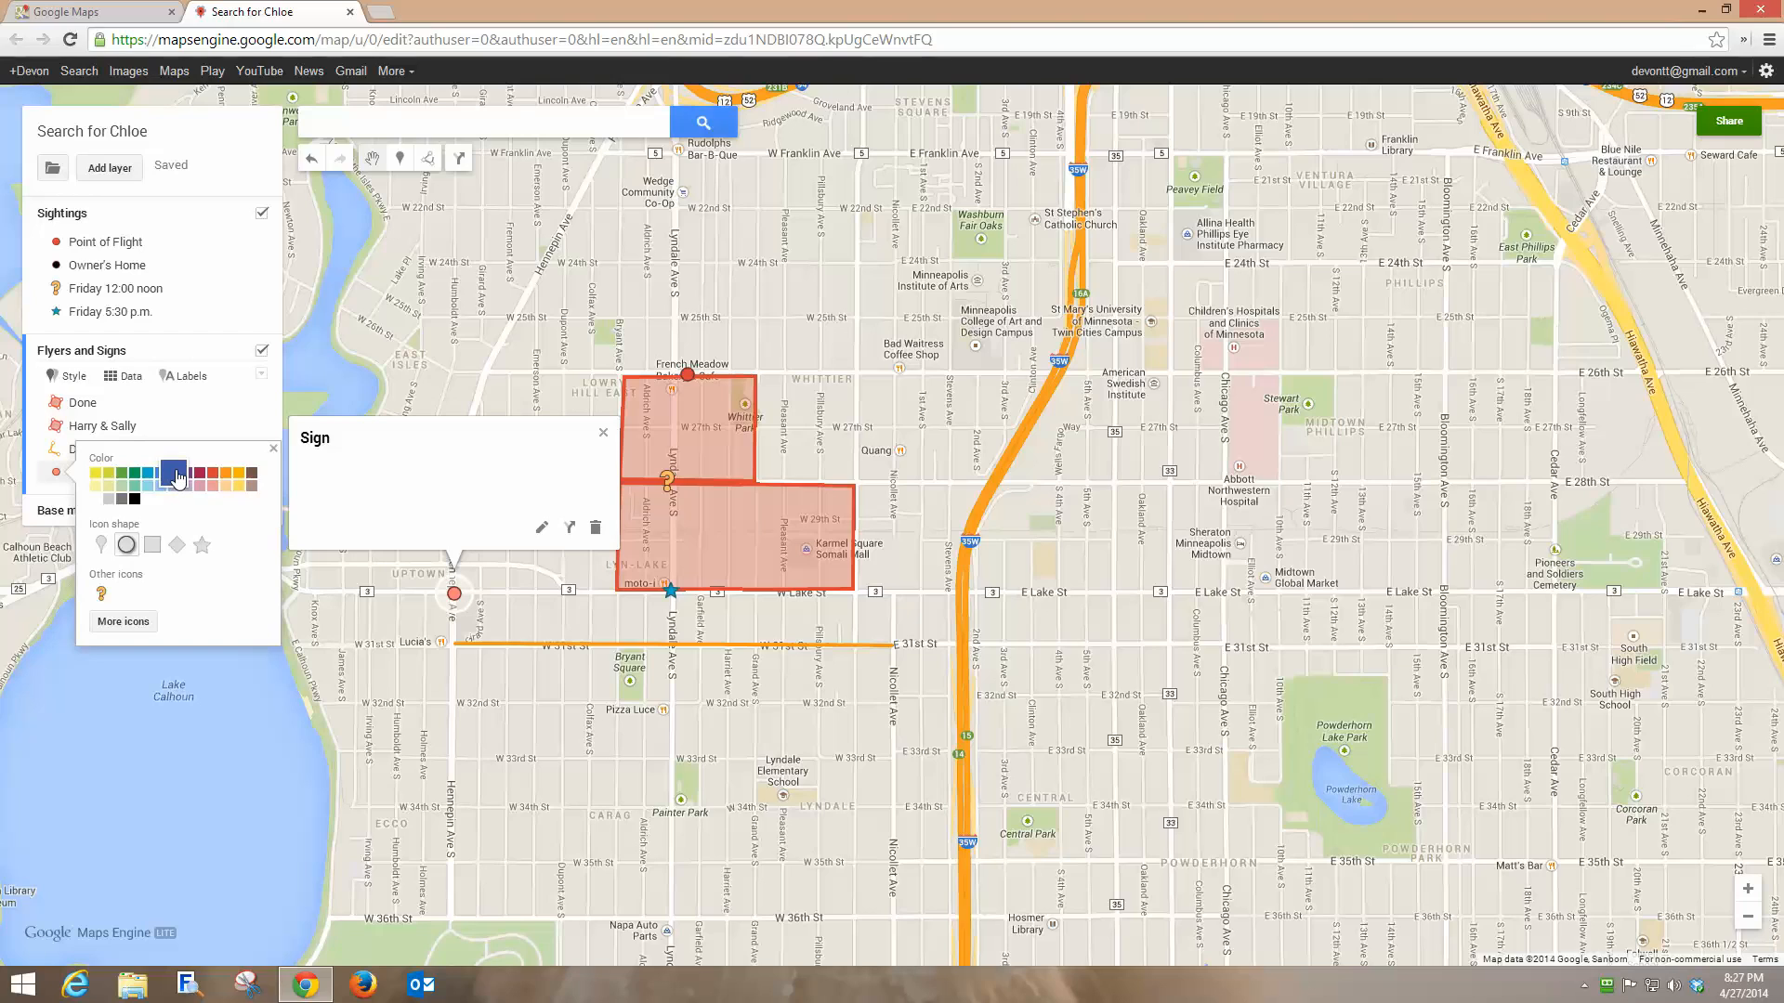
click(179, 477)
click(603, 435)
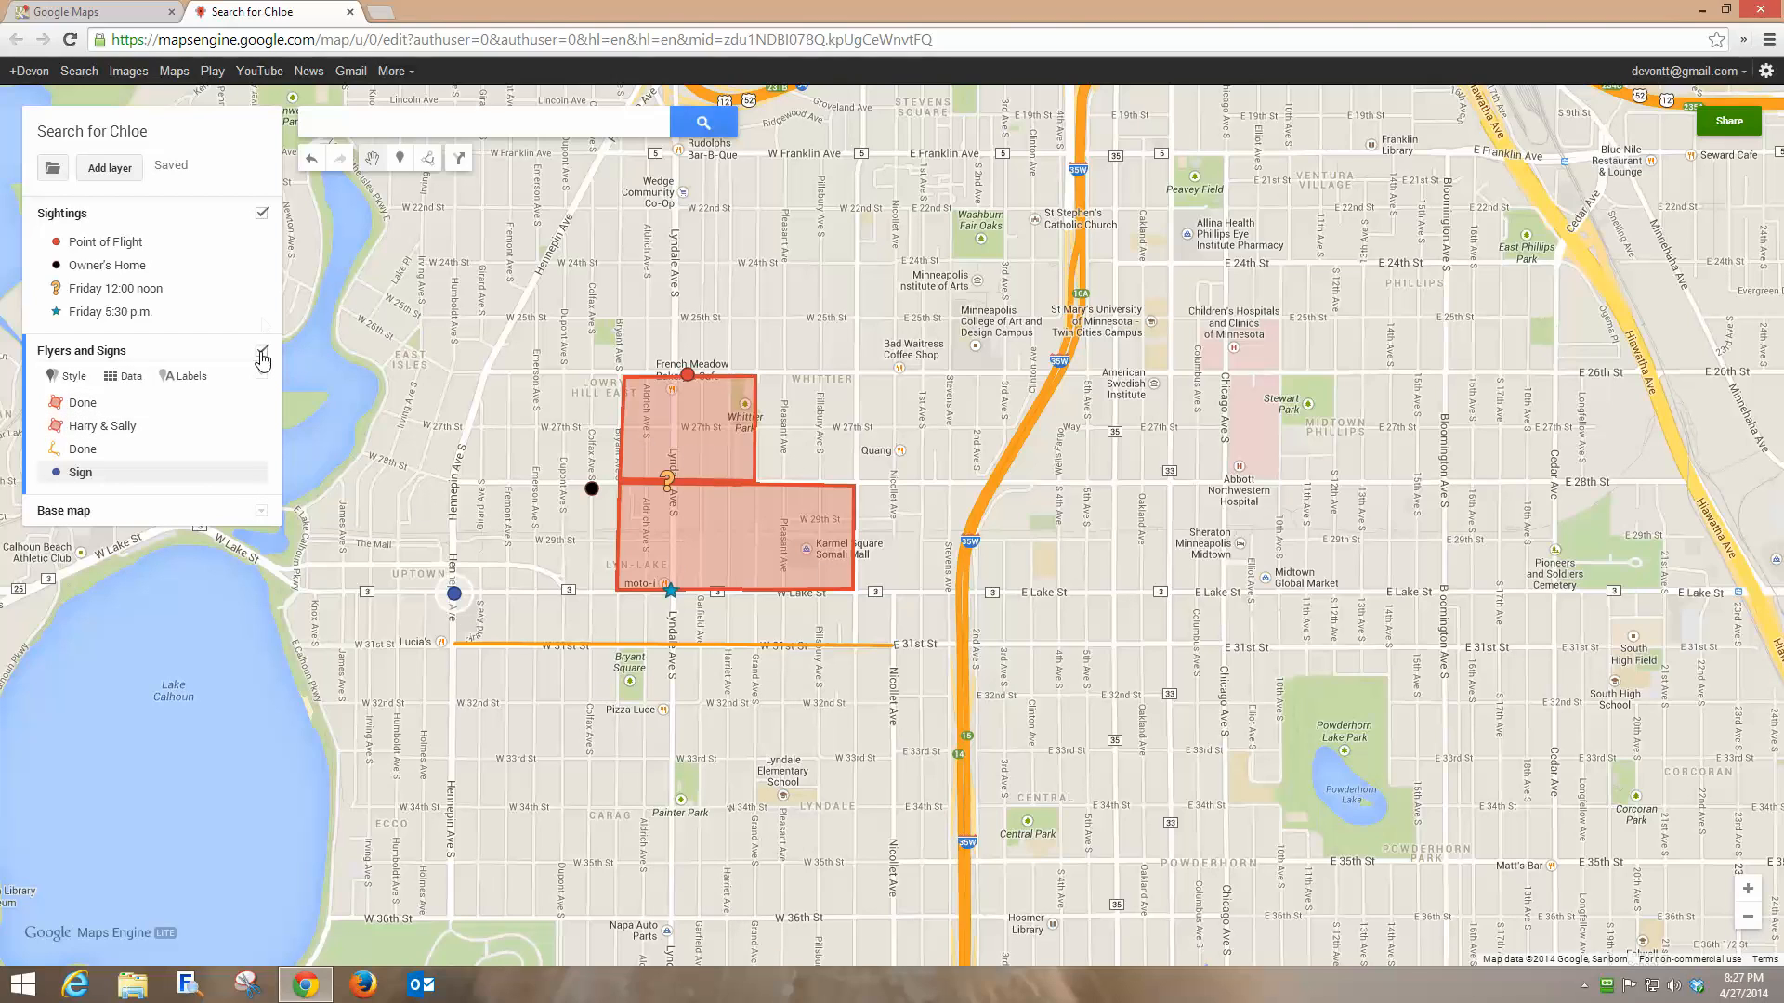
click(262, 215)
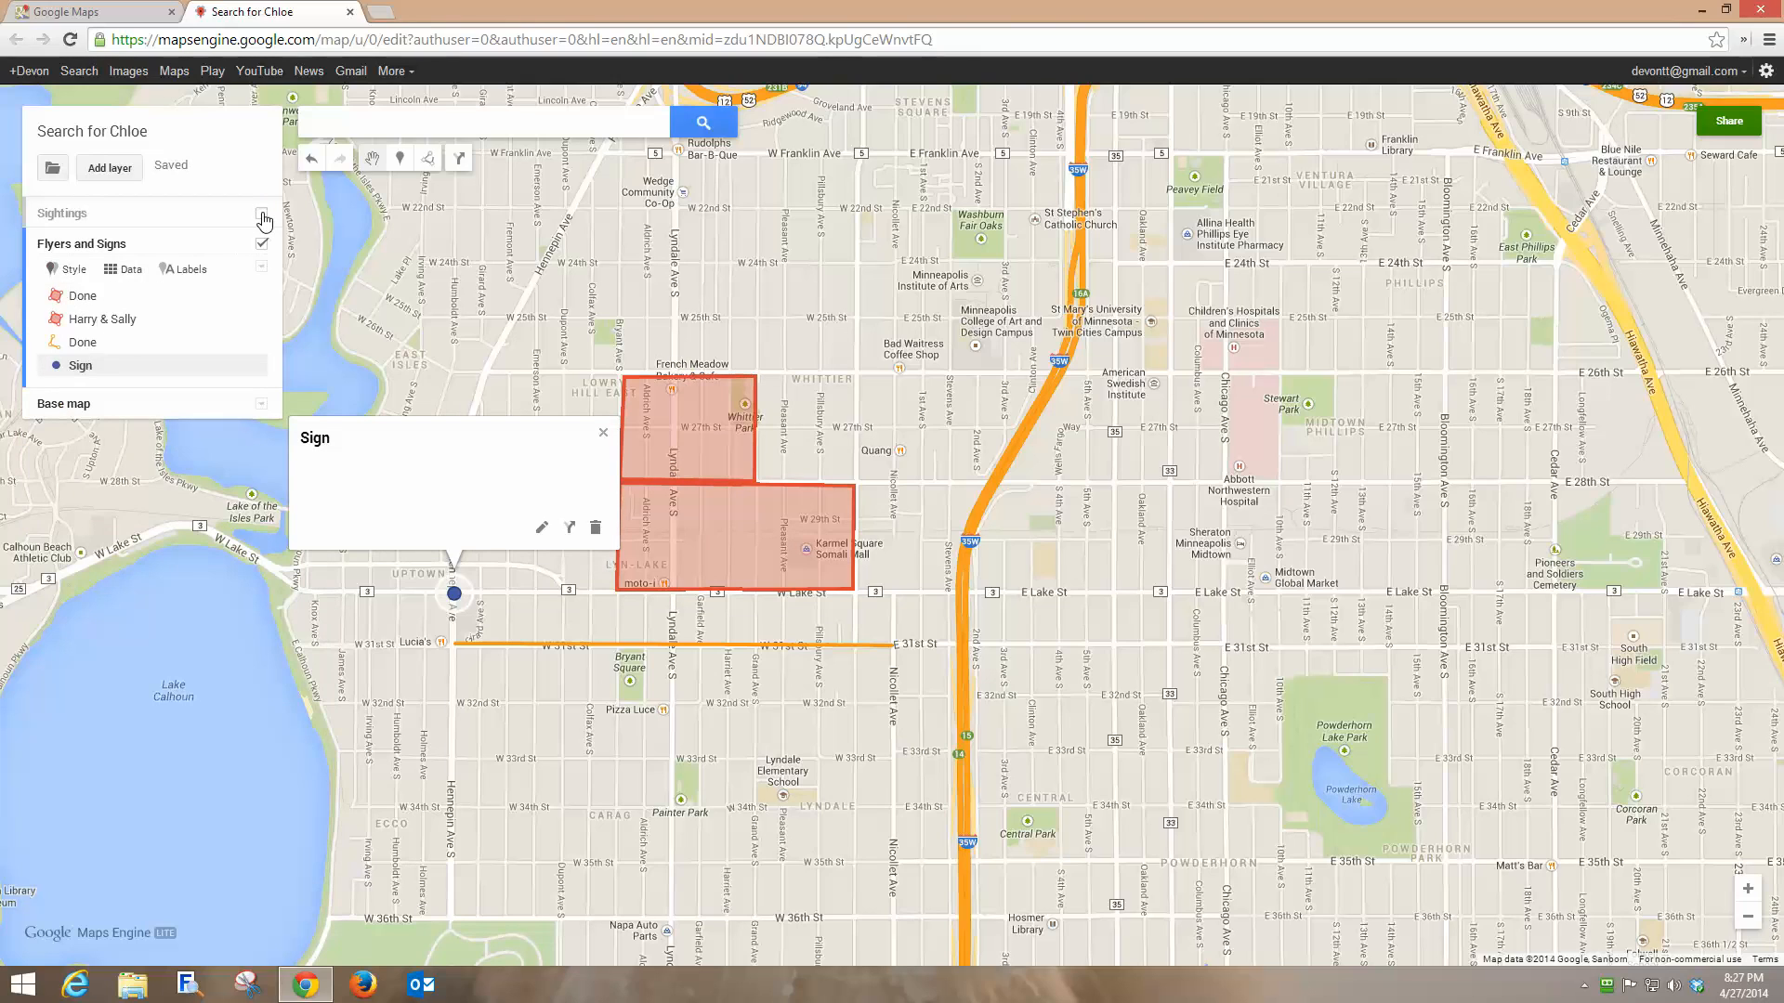
click(262, 215)
click(262, 215)
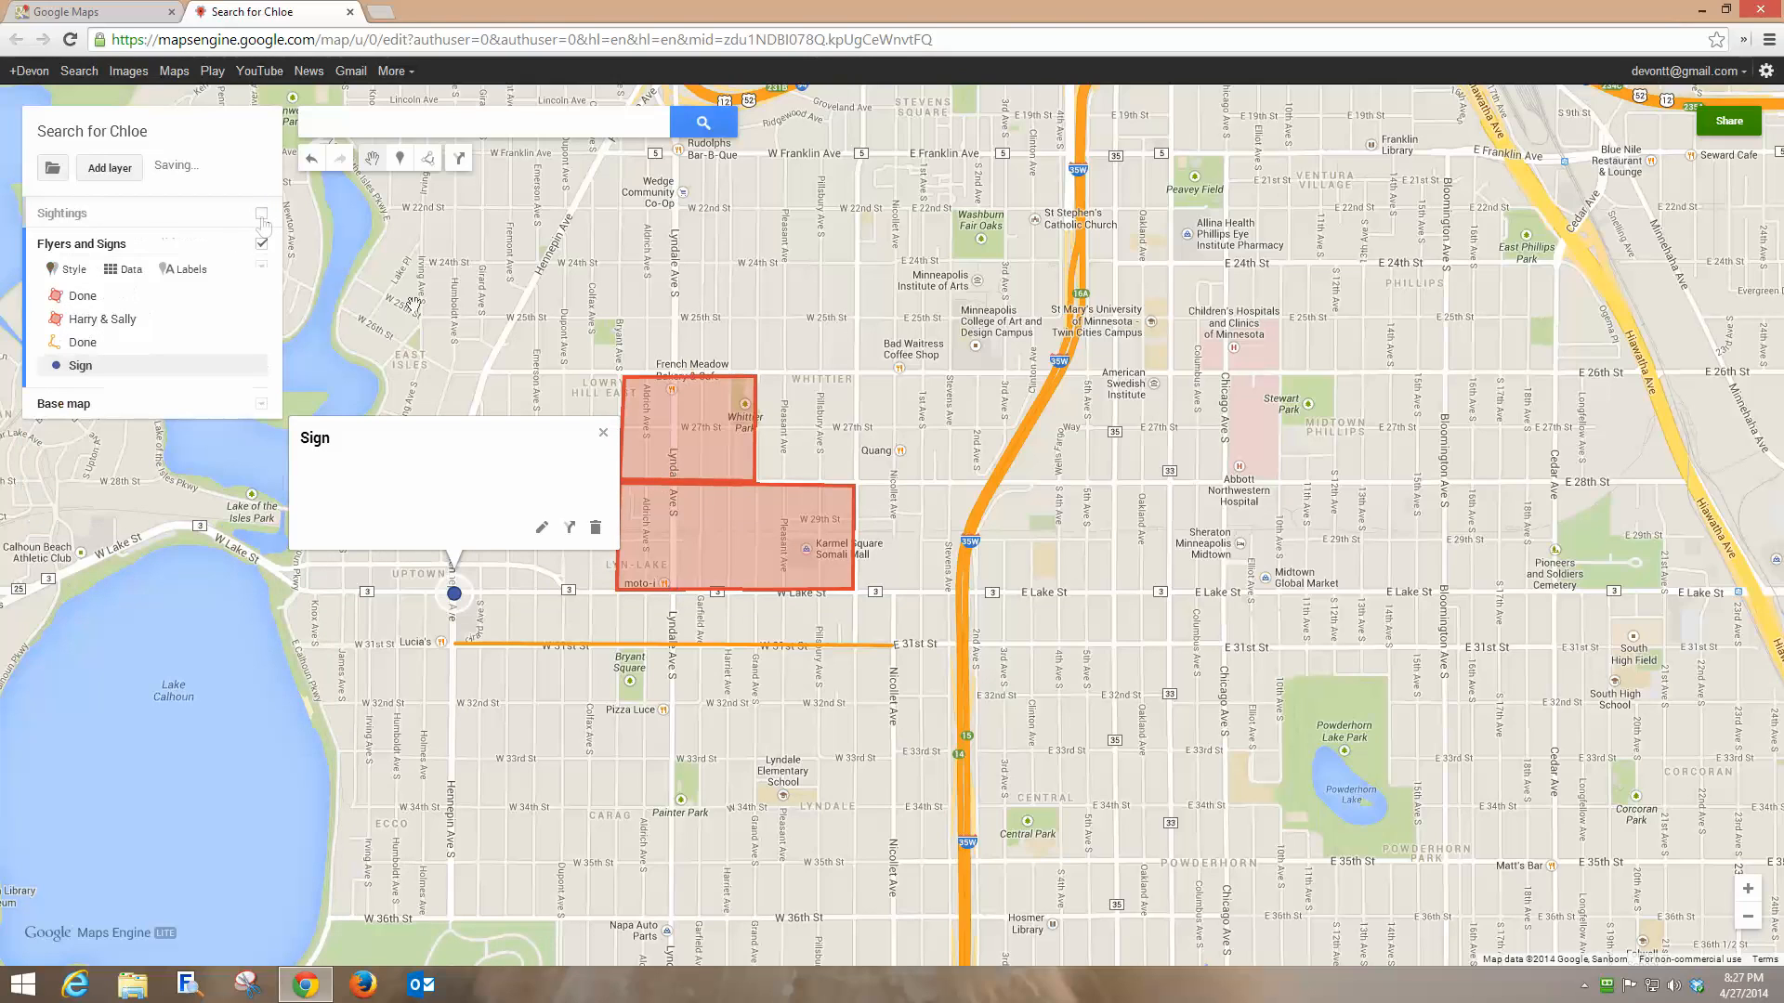
click(603, 437)
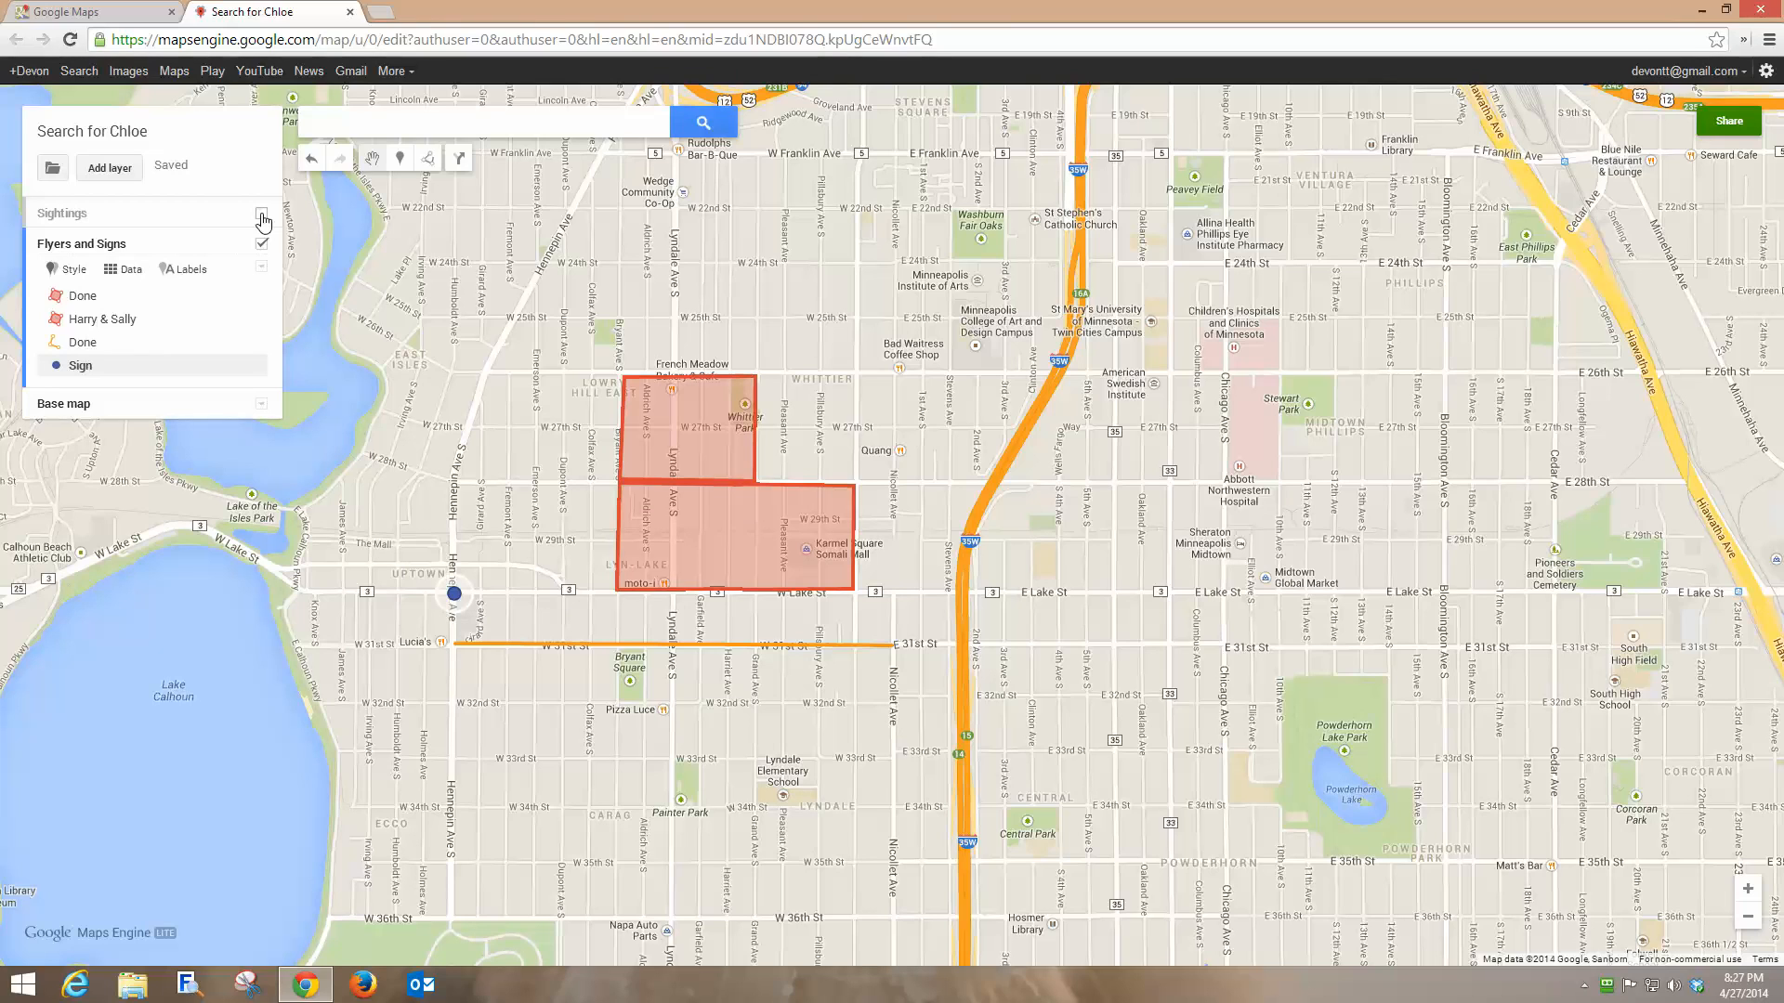
click(262, 215)
click(262, 374)
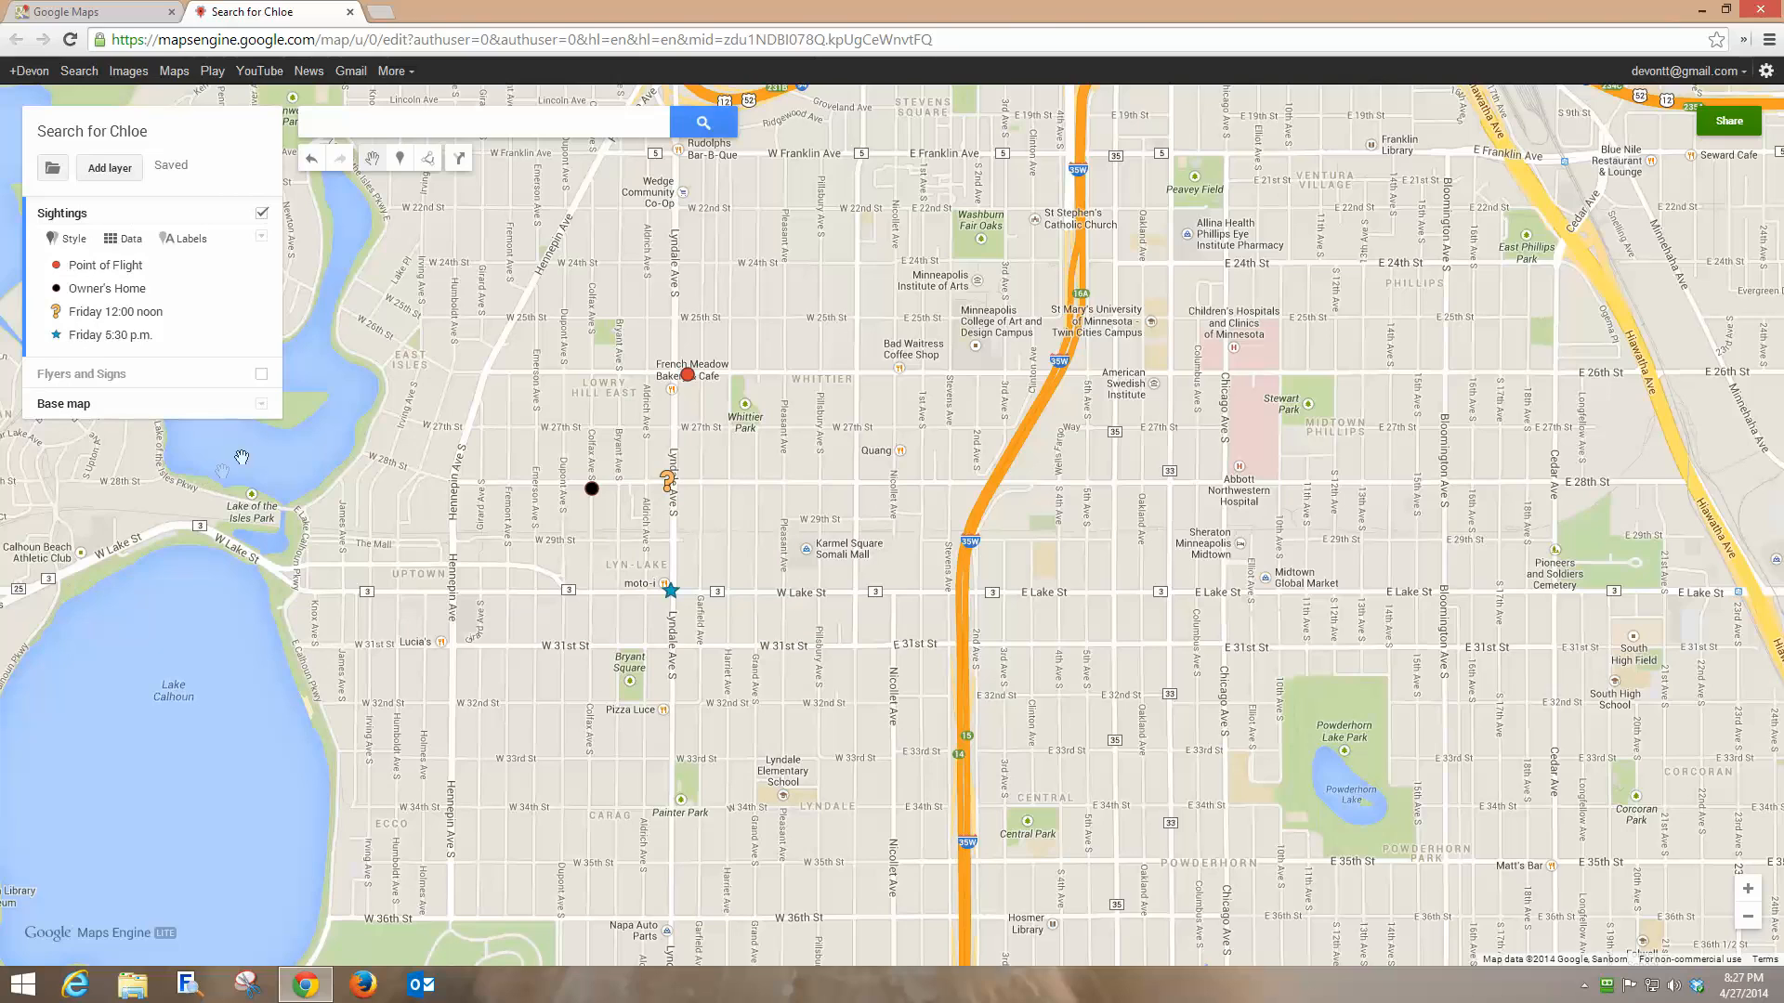
click(261, 373)
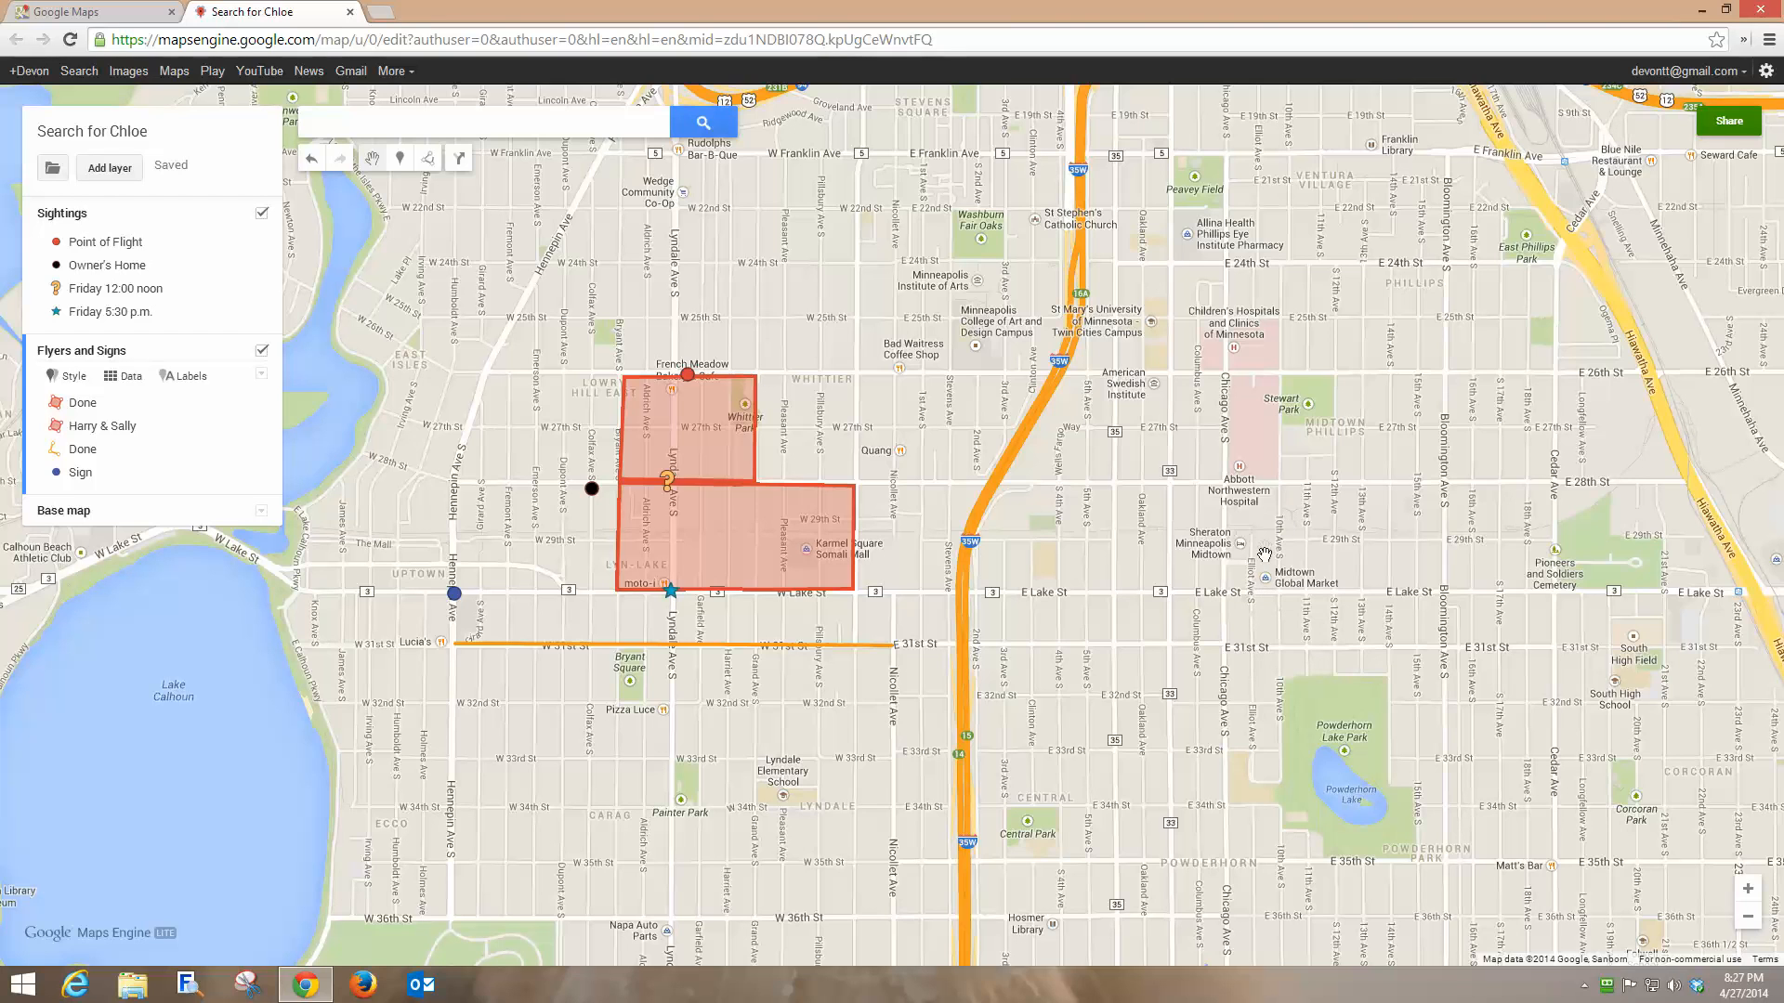
Set the map's visibility to Public on the web and copy its share link.
click(1730, 121)
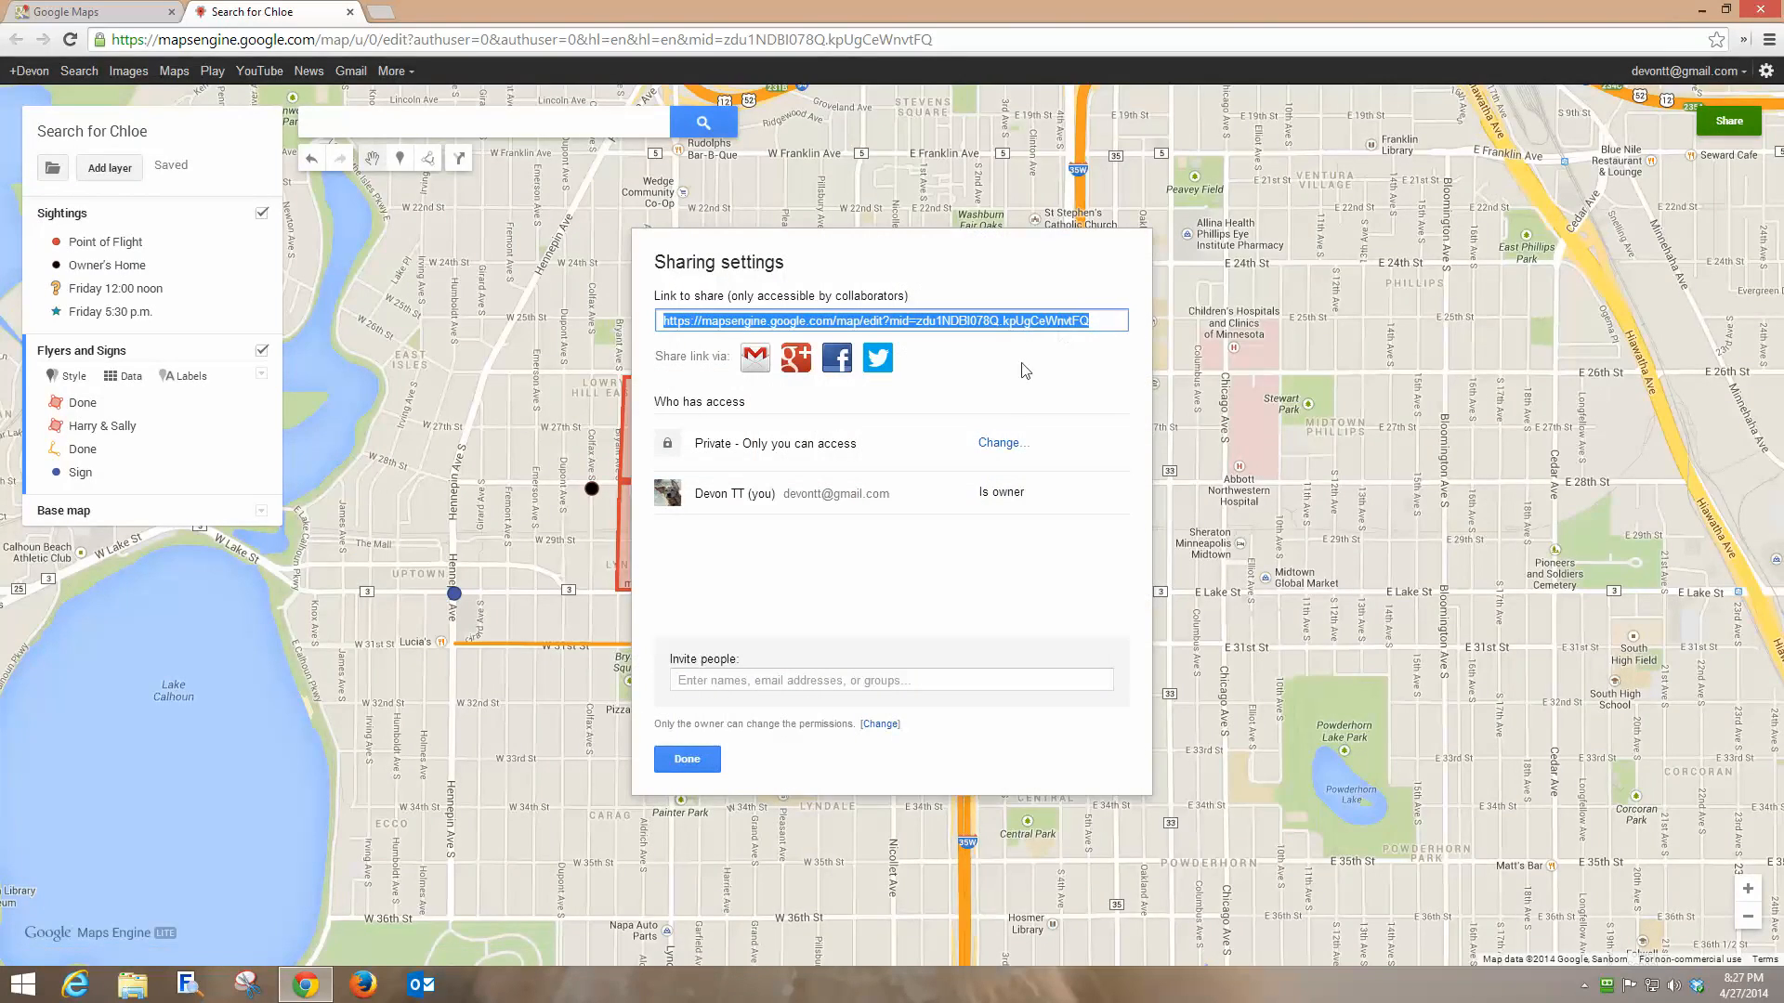
click(999, 443)
click(690, 457)
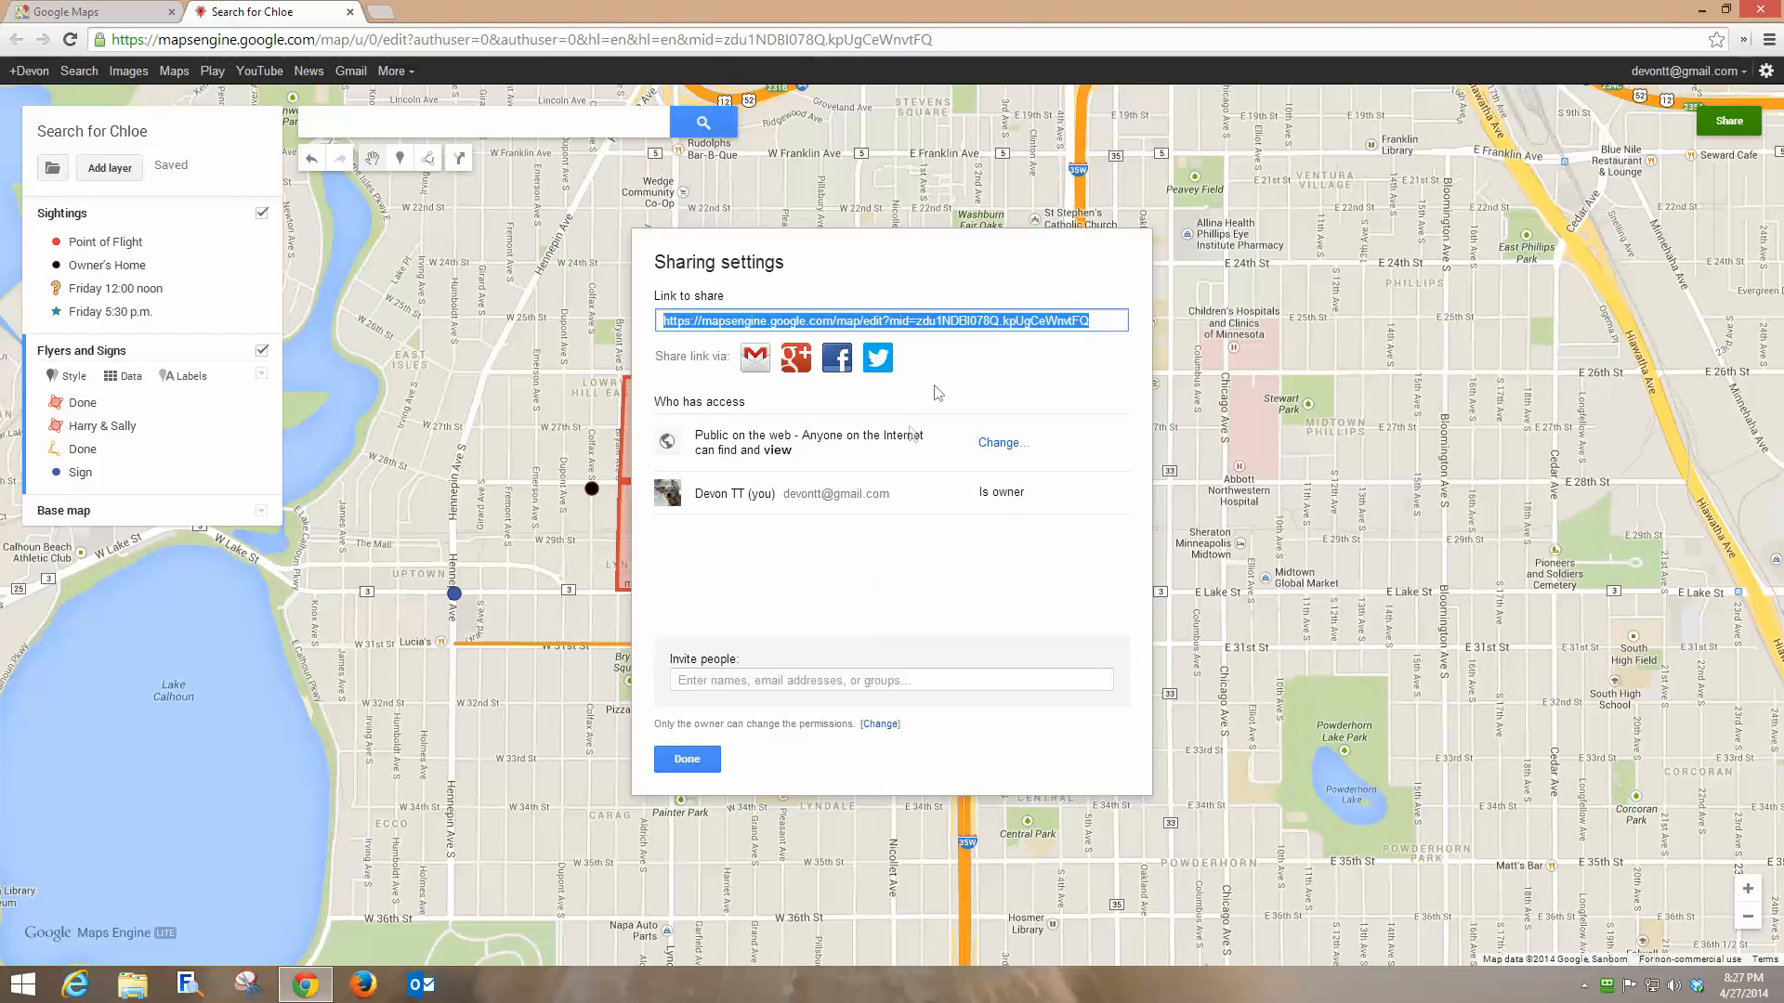
click(1107, 327)
triple_click(1107, 325)
right_click(973, 325)
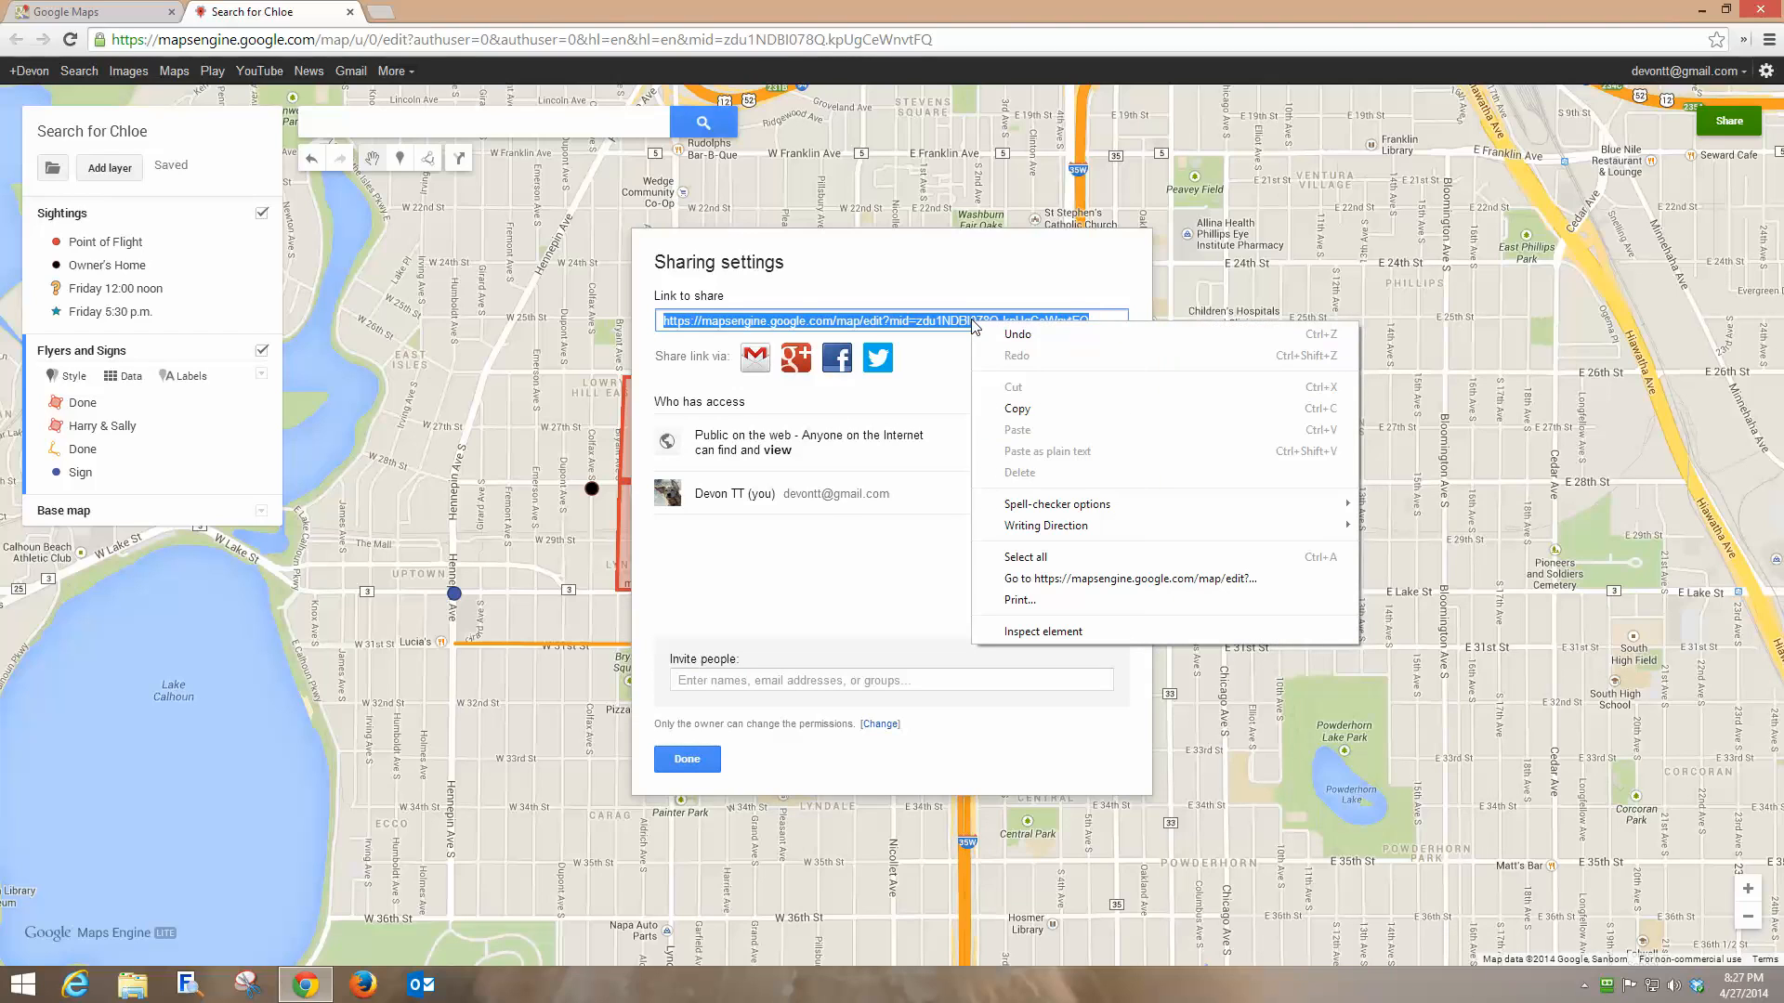
click(1014, 409)
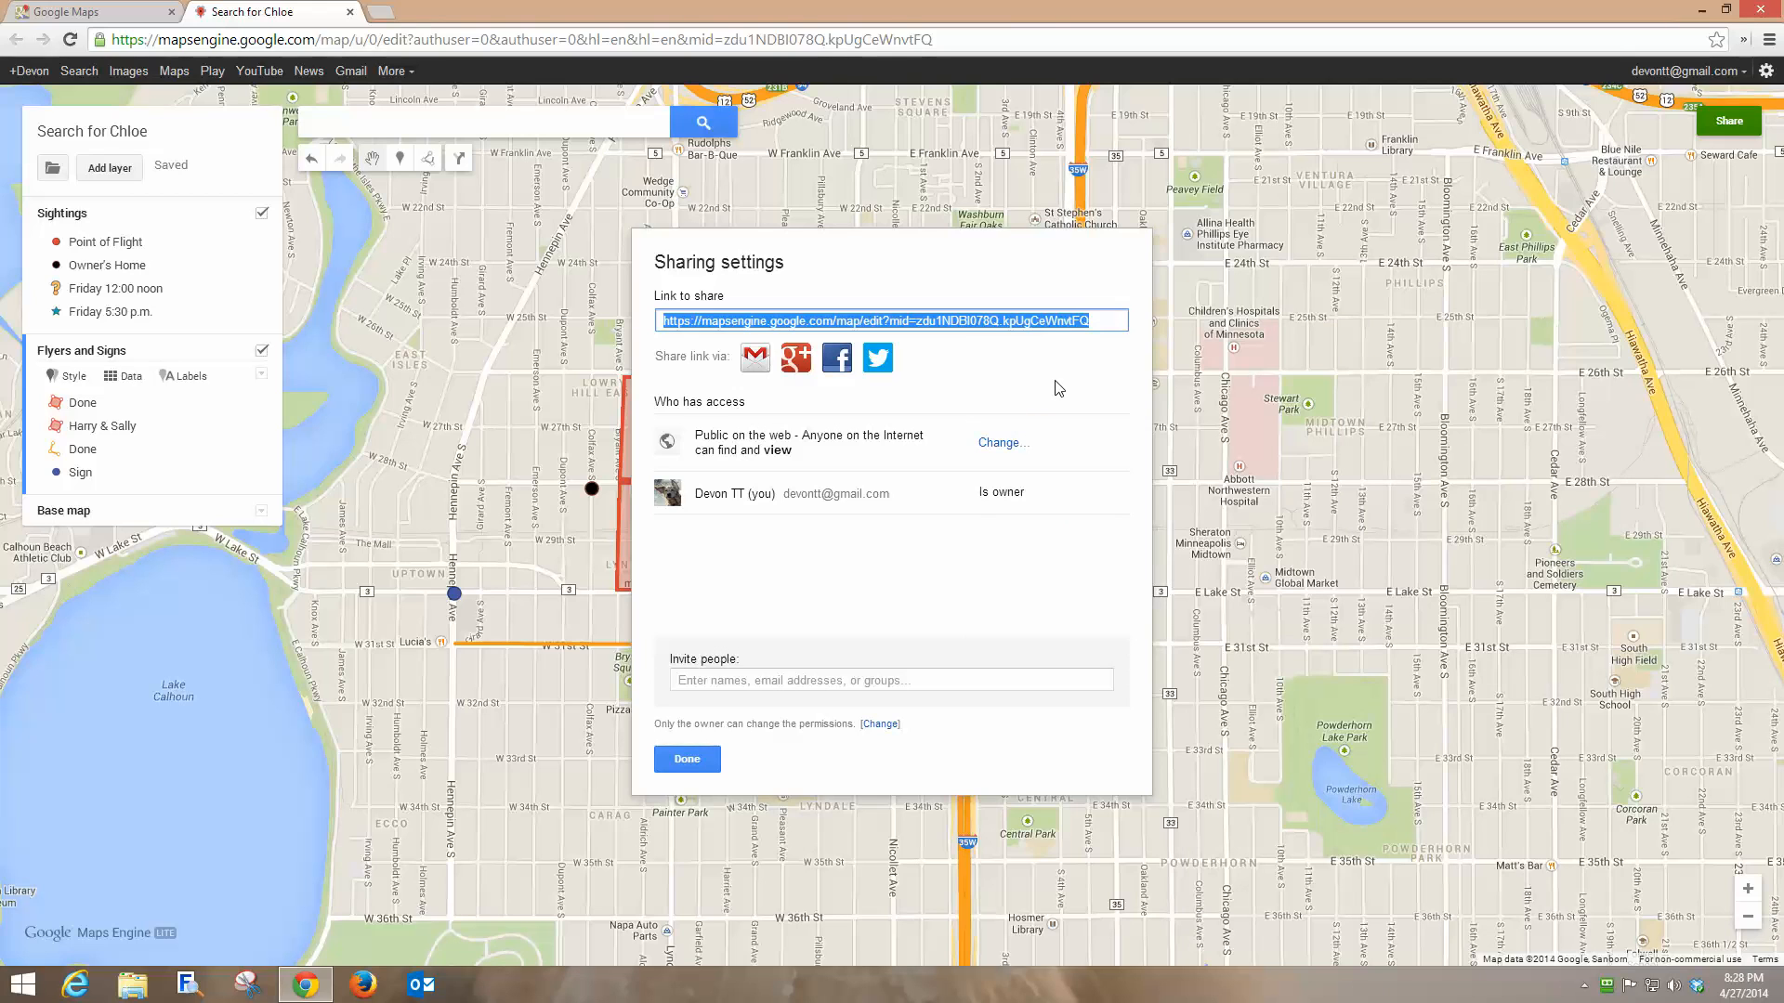
Try the Facebook share option, close it without posting, and finish the sharing settings.
click(836, 358)
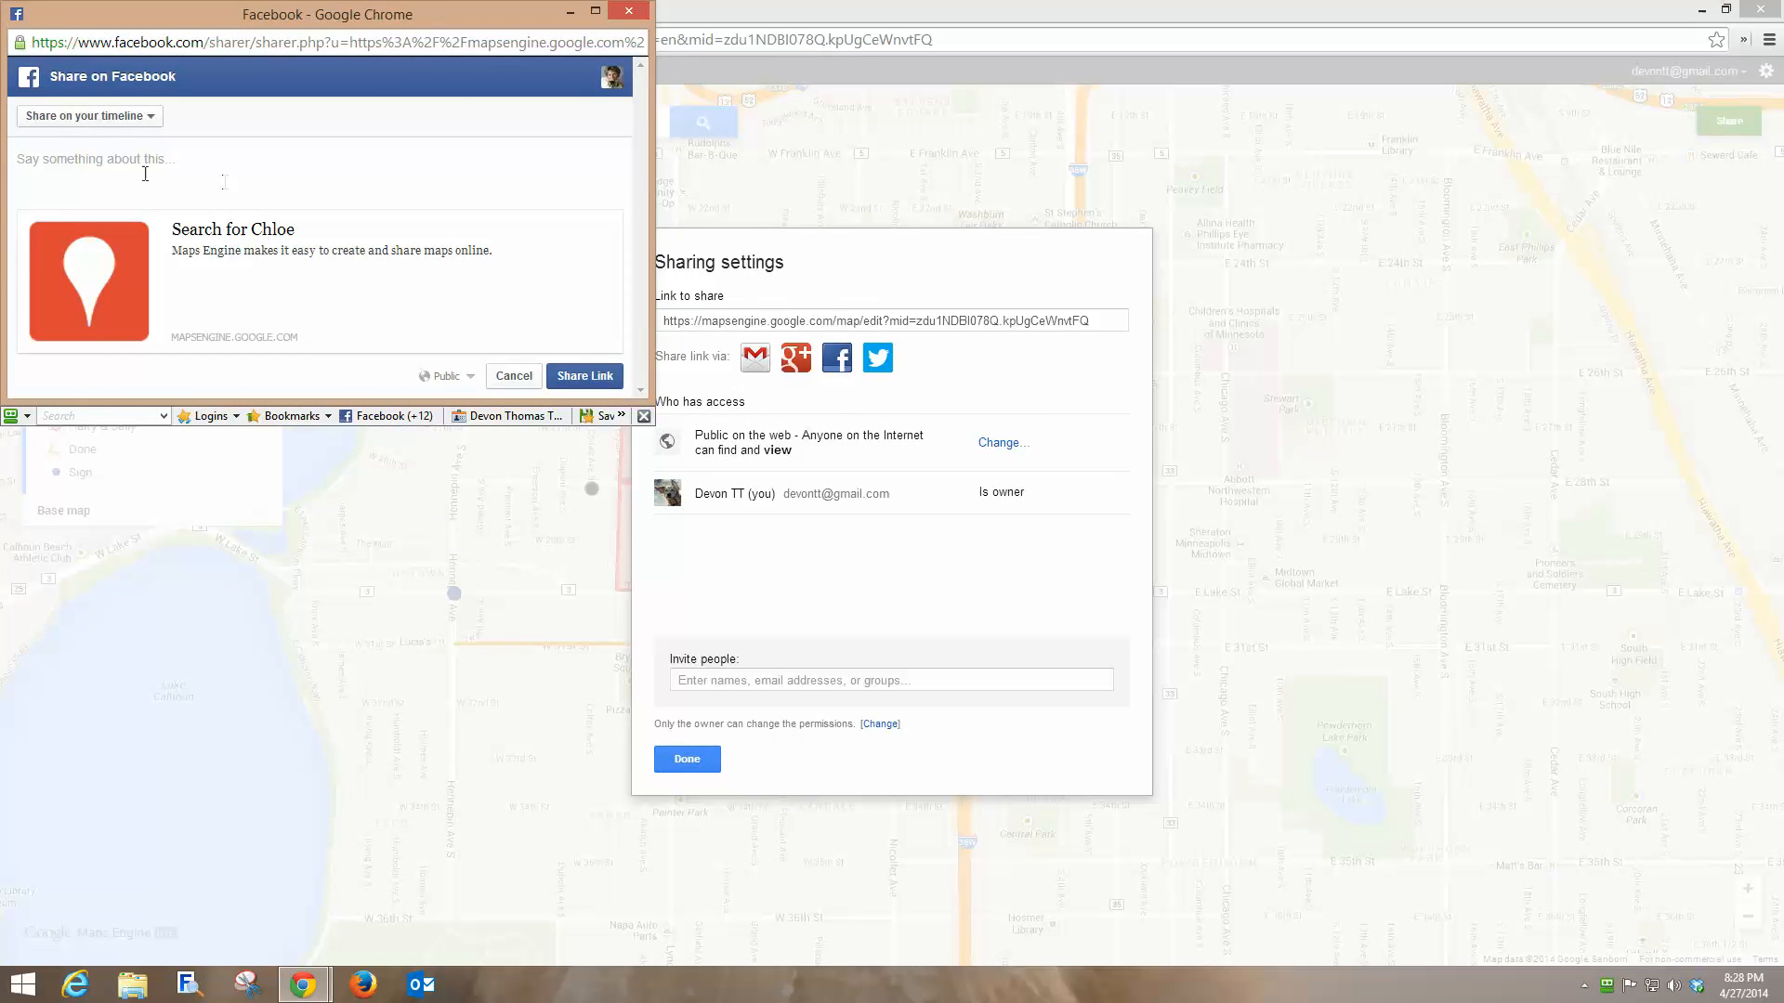
click(629, 11)
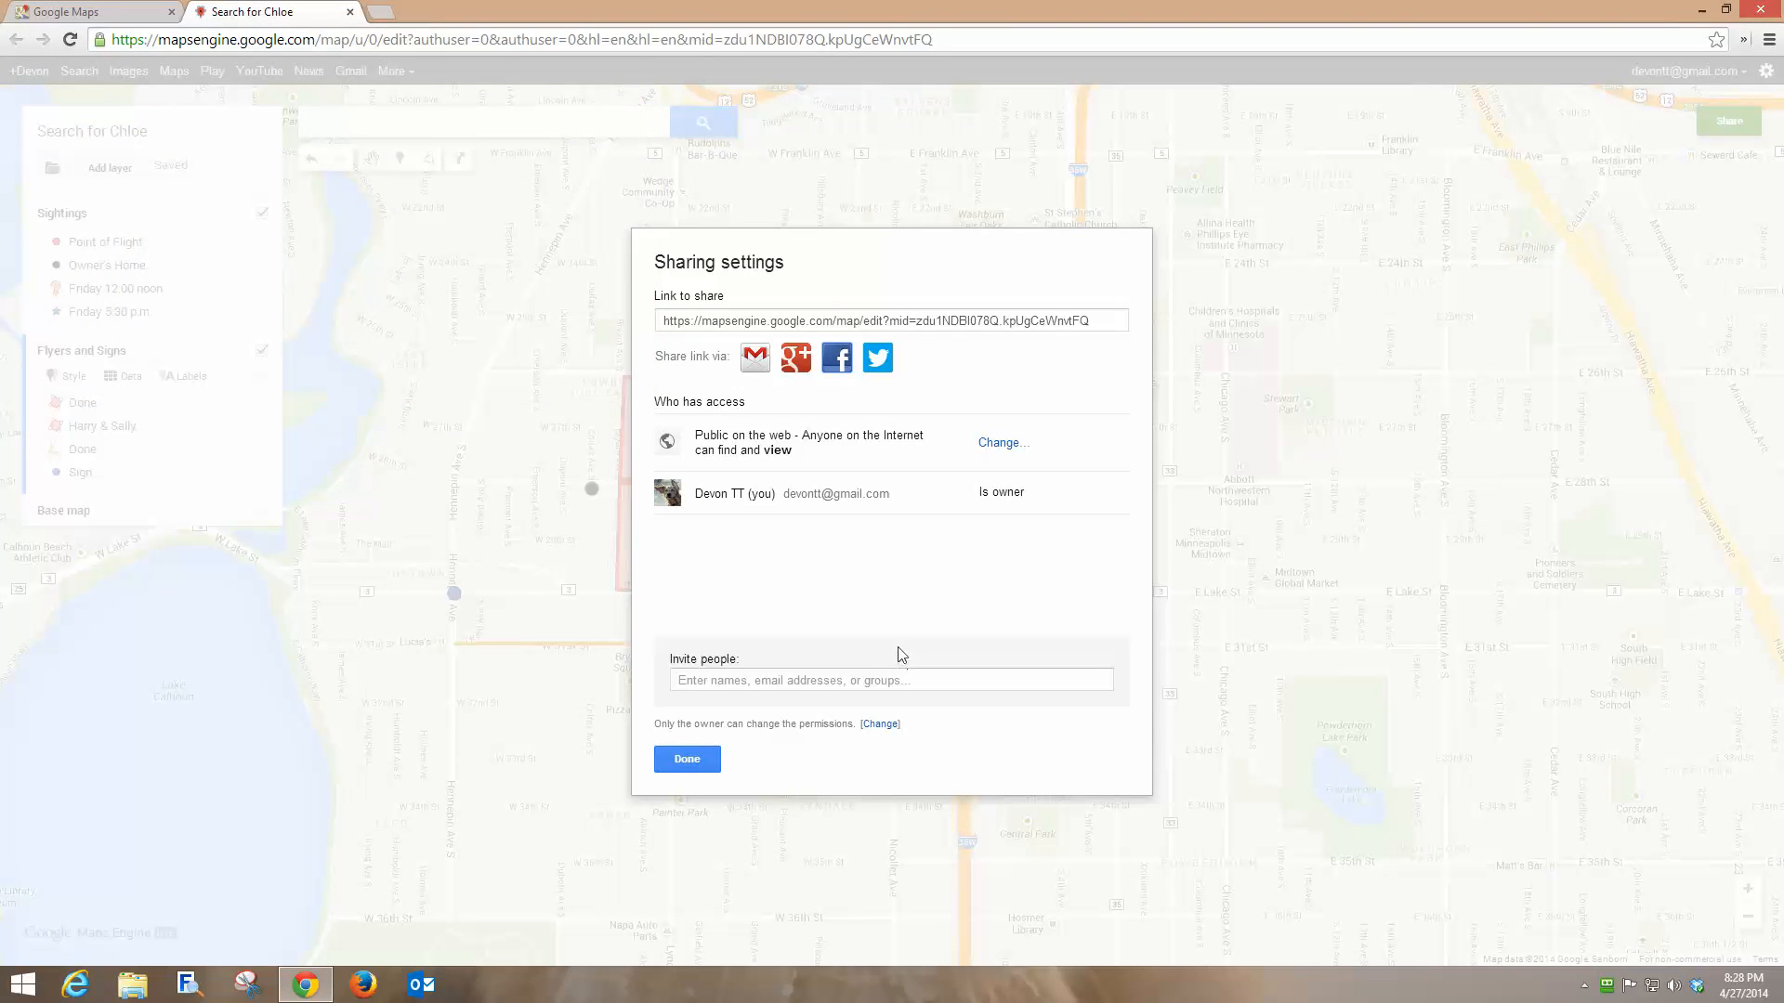
click(689, 760)
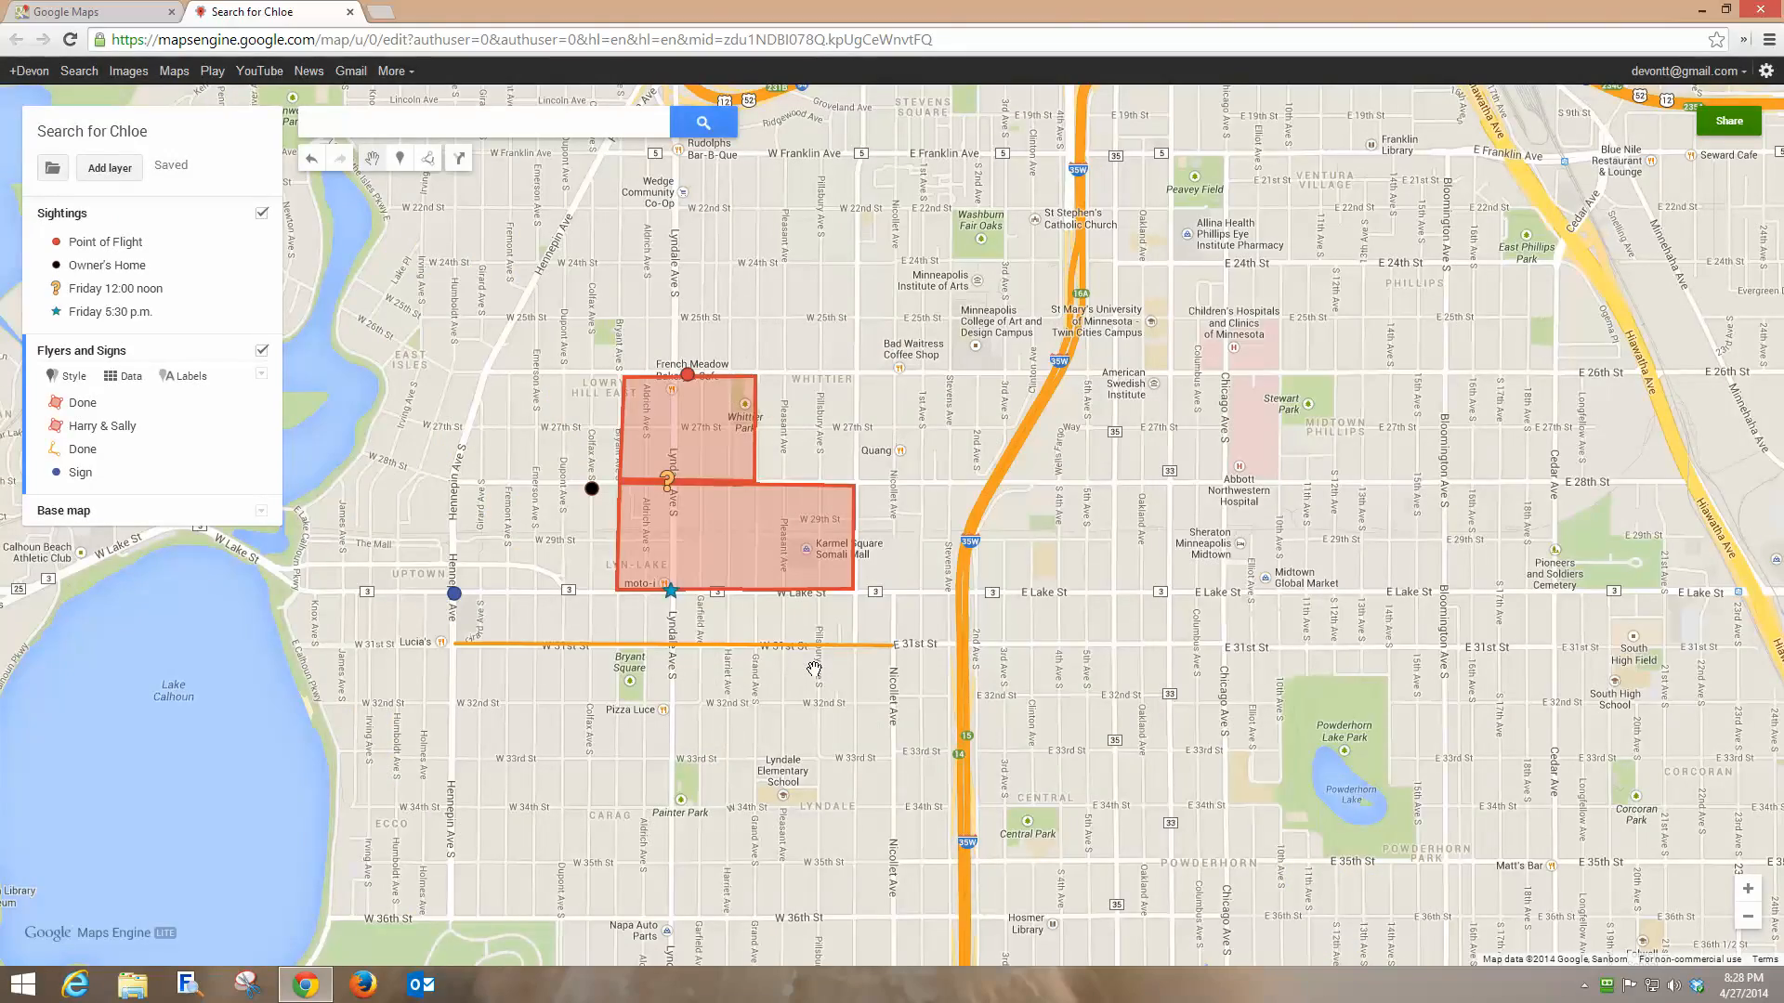
Switch the base map to Satellite and zoom in around W 36th St near Lyndale.
drag(698, 730, 742, 481)
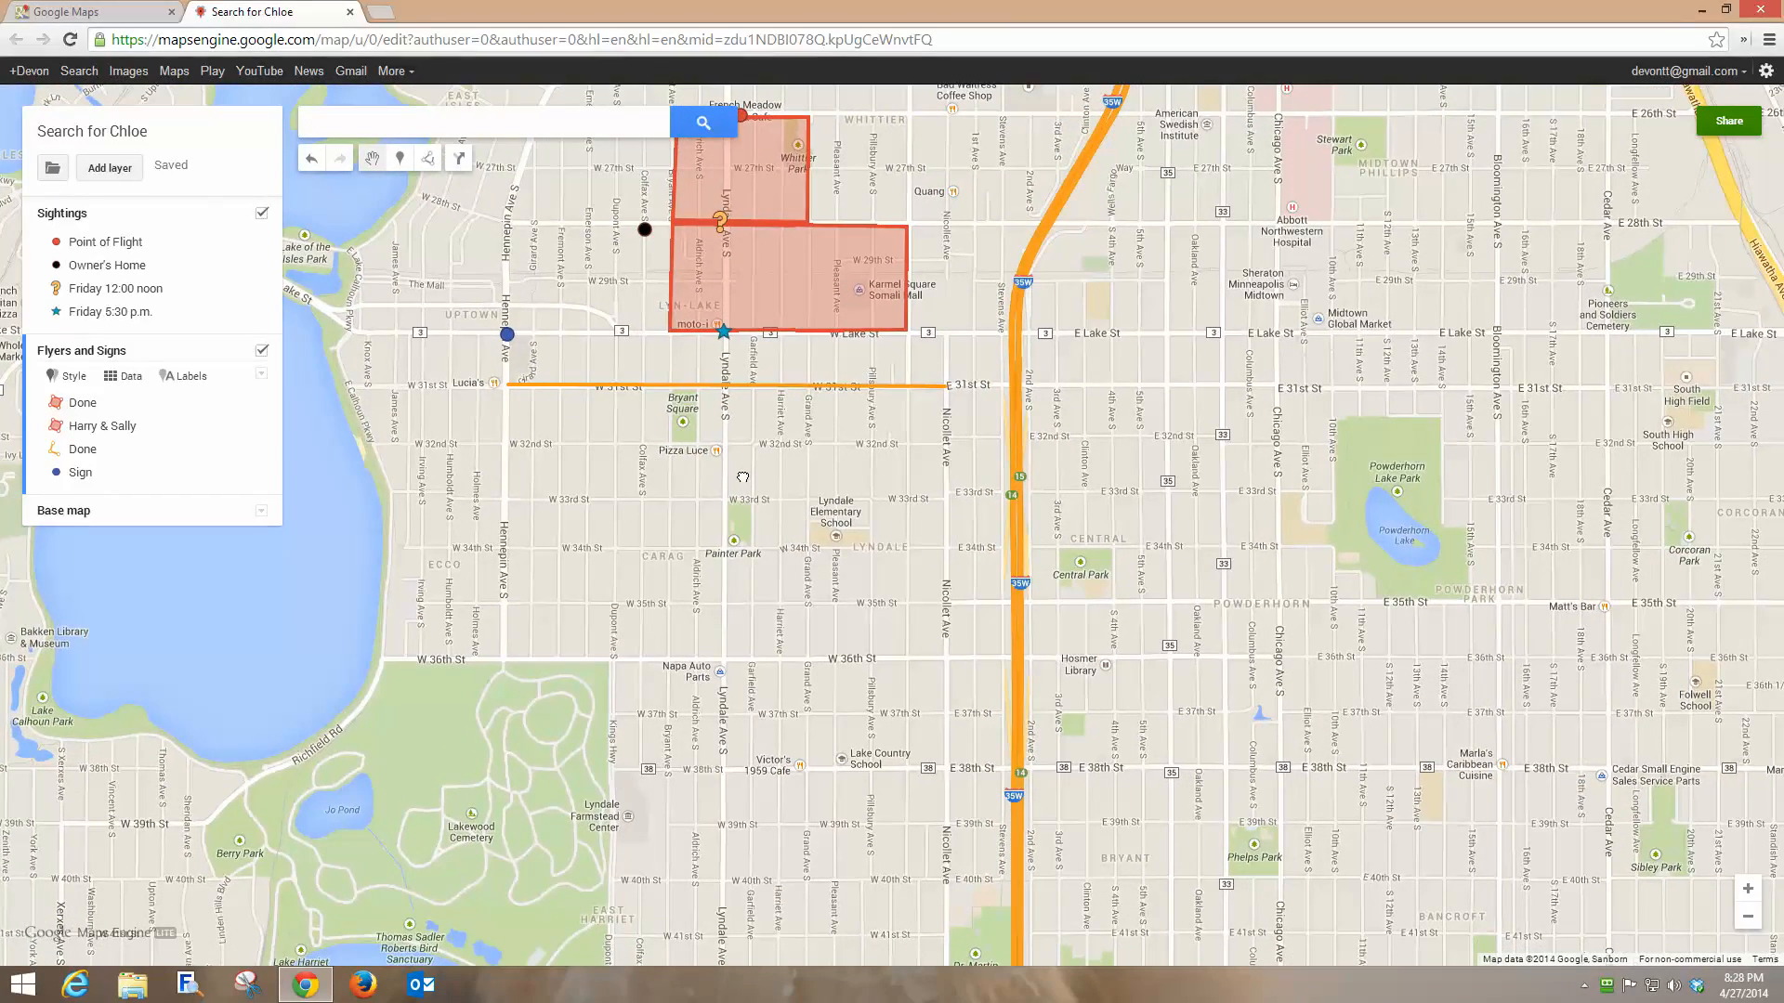
drag(576, 747, 580, 713)
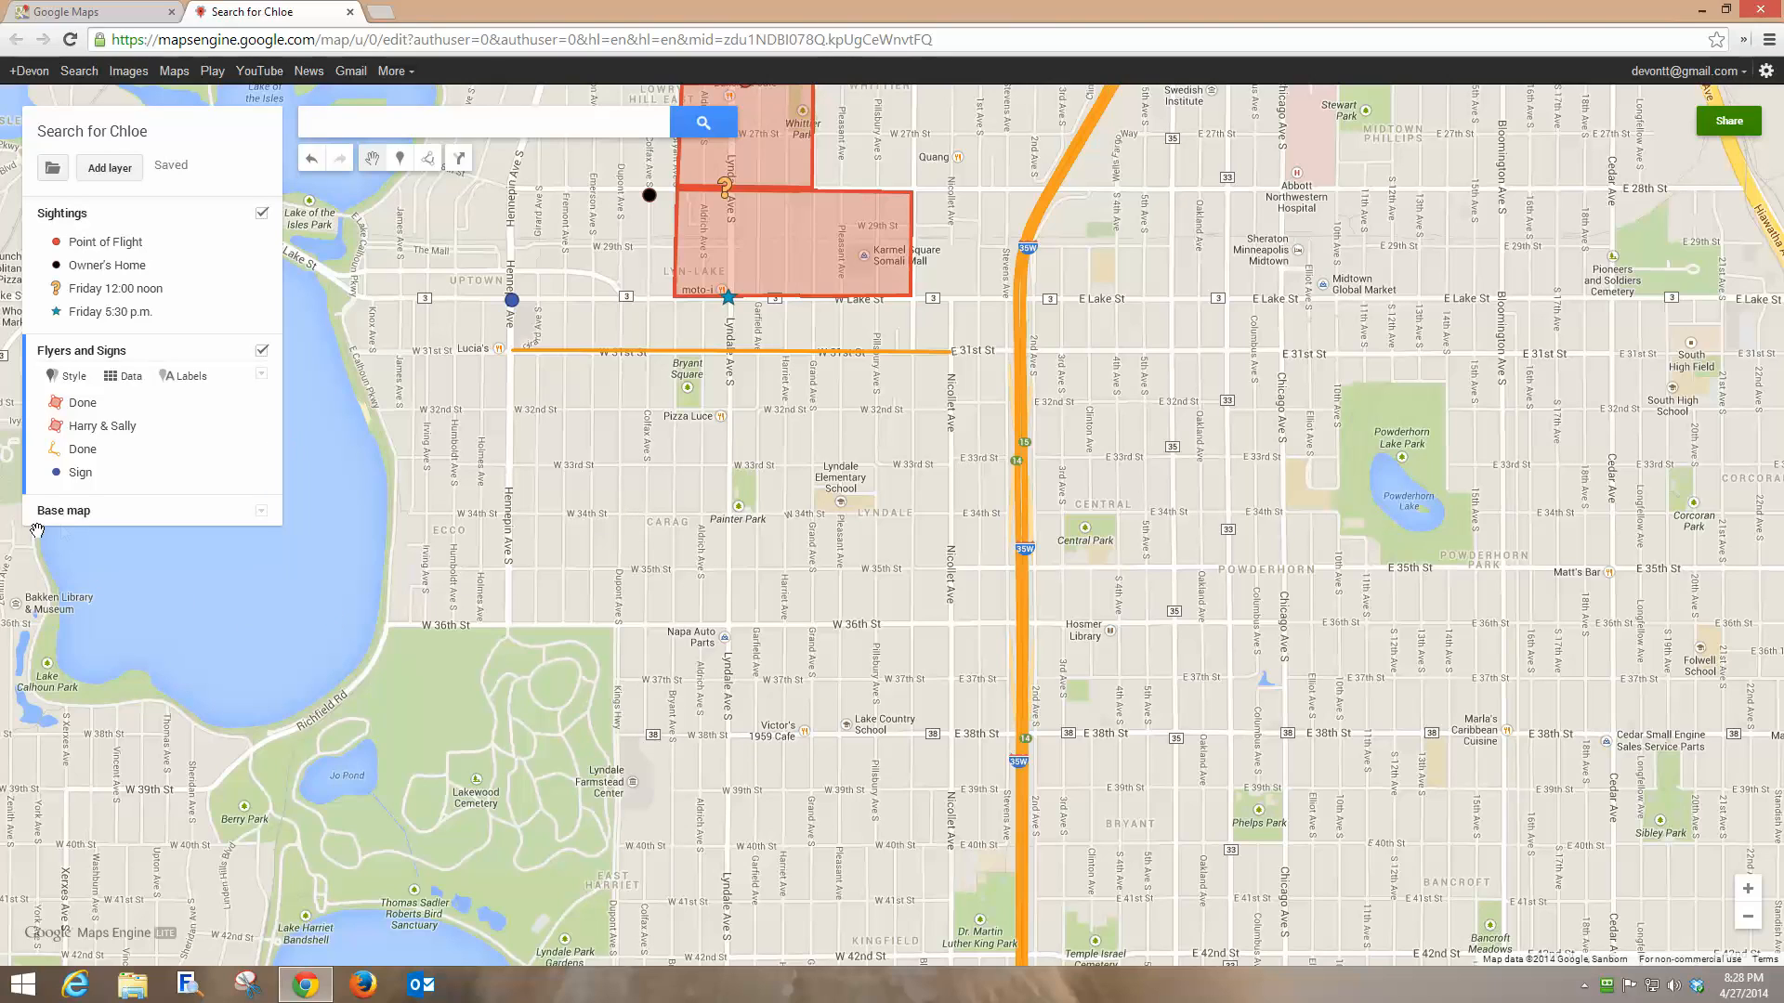
click(262, 512)
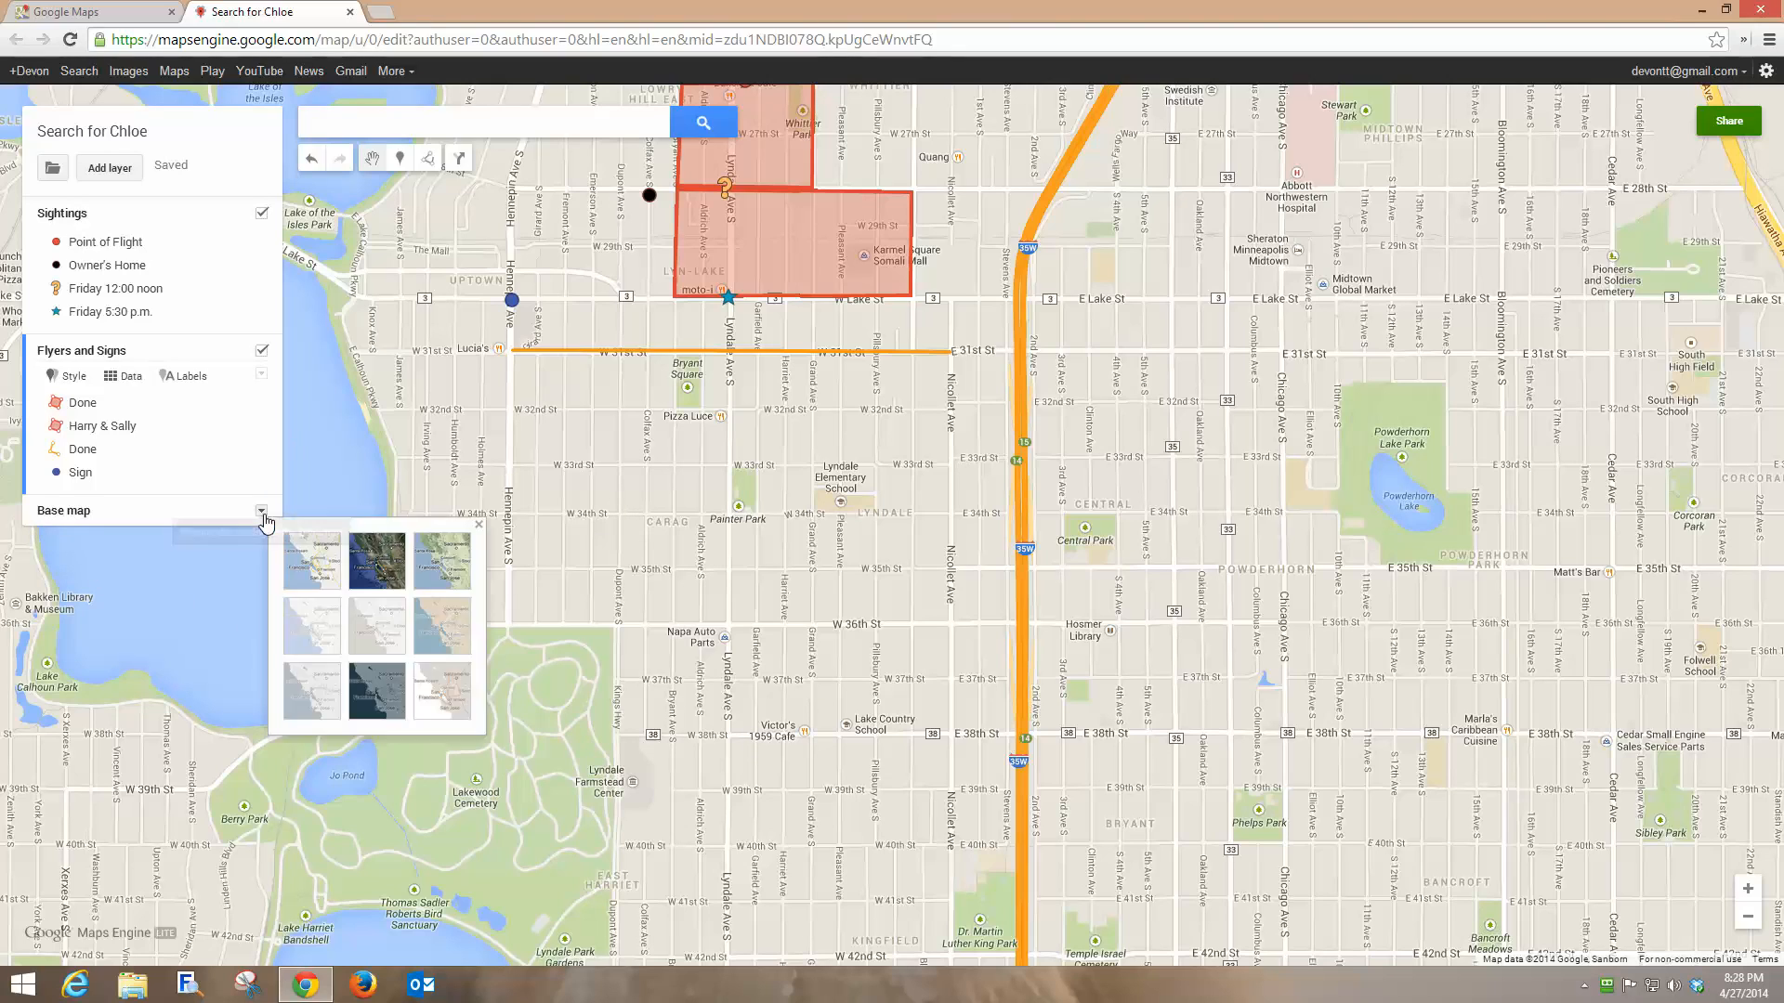
click(372, 565)
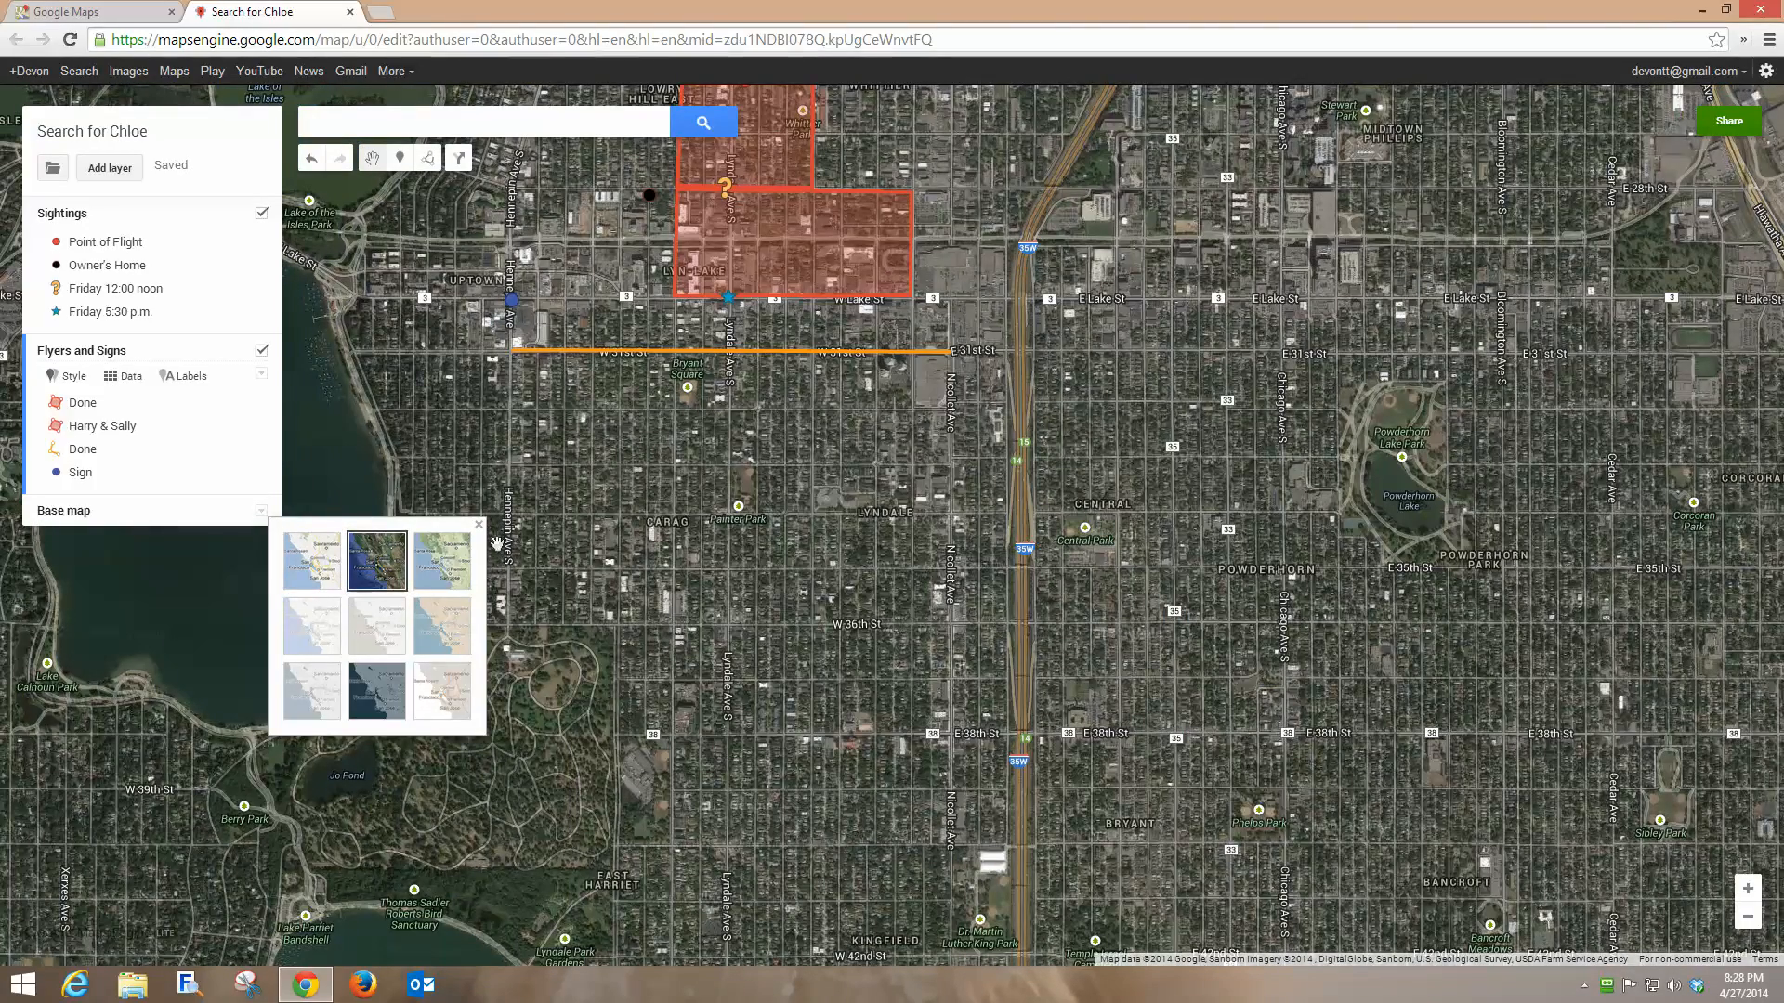
click(478, 525)
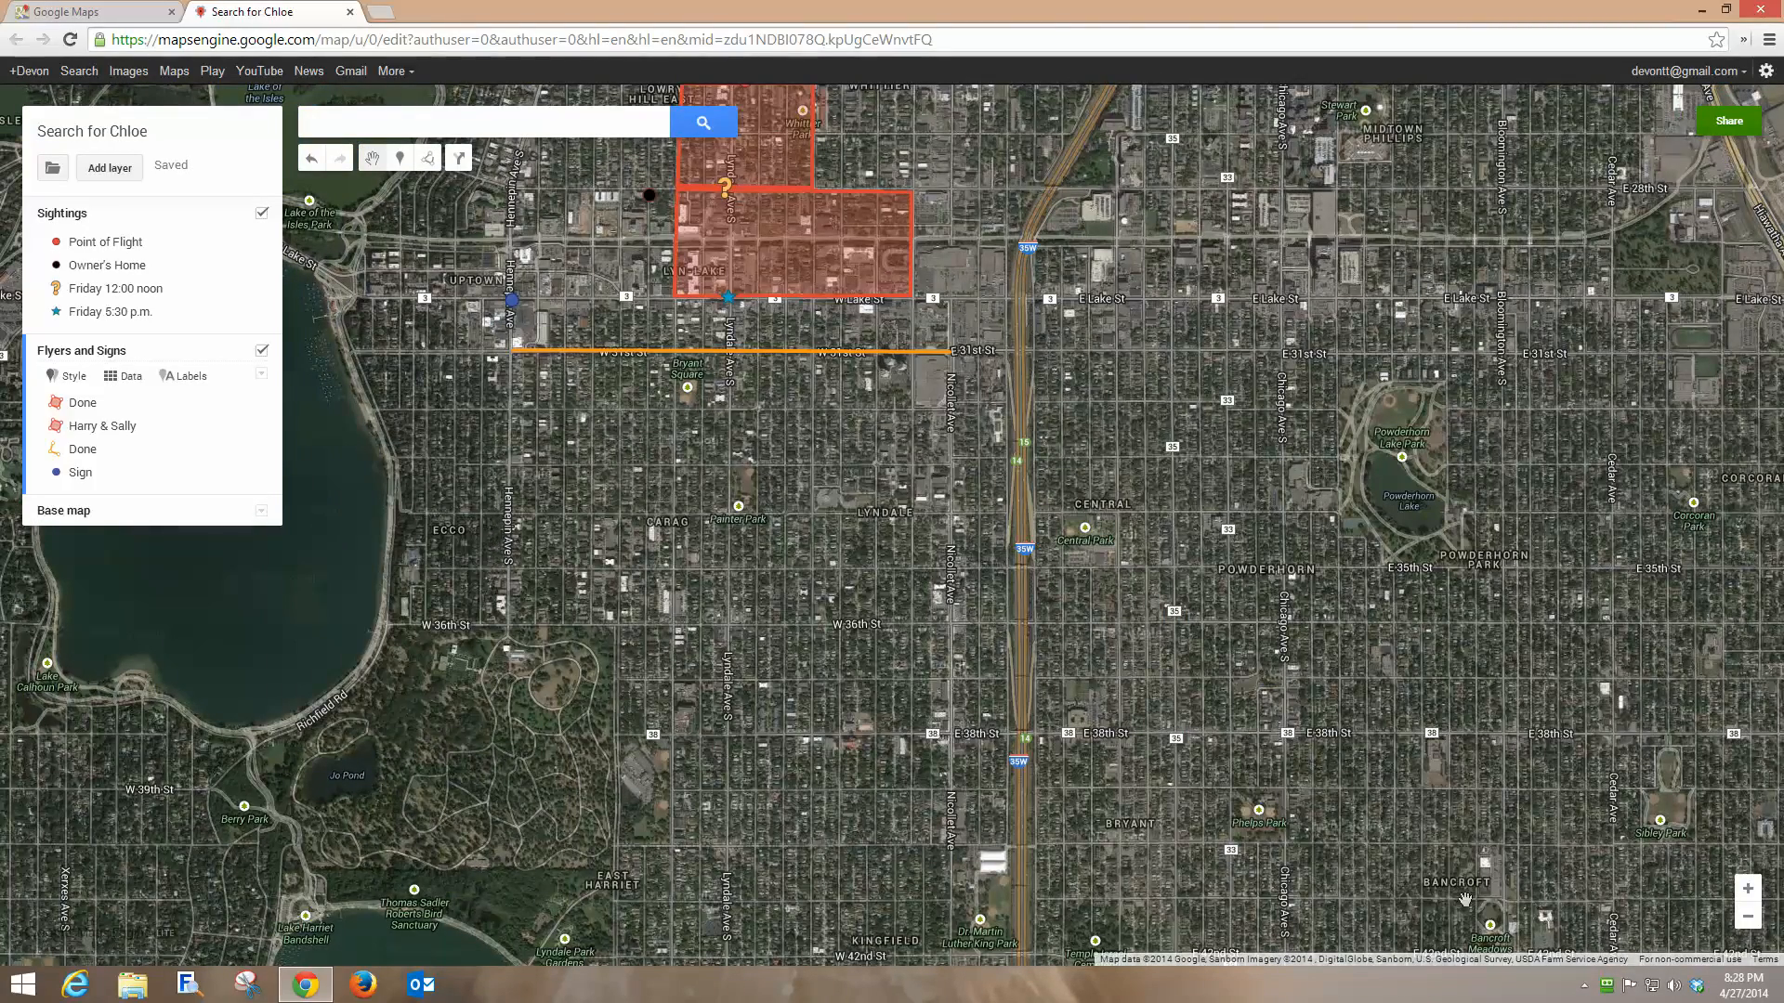
click(1748, 889)
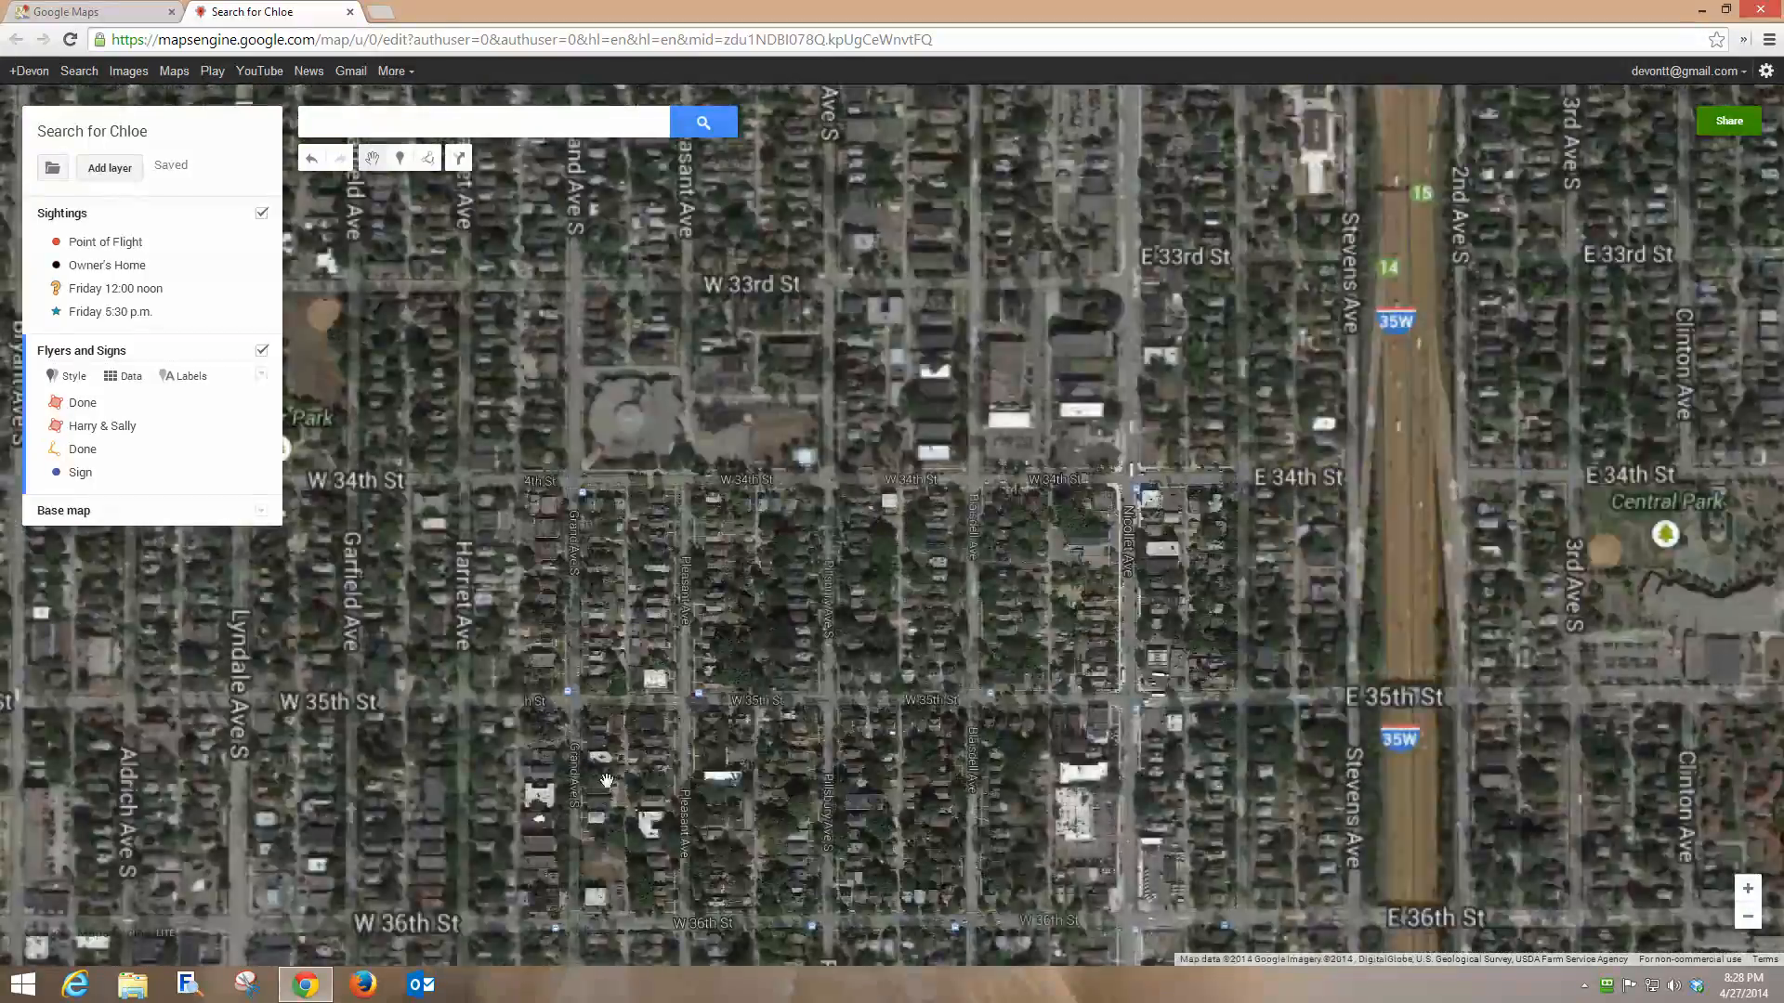
drag(231, 905, 957, 544)
drag(545, 666, 664, 691)
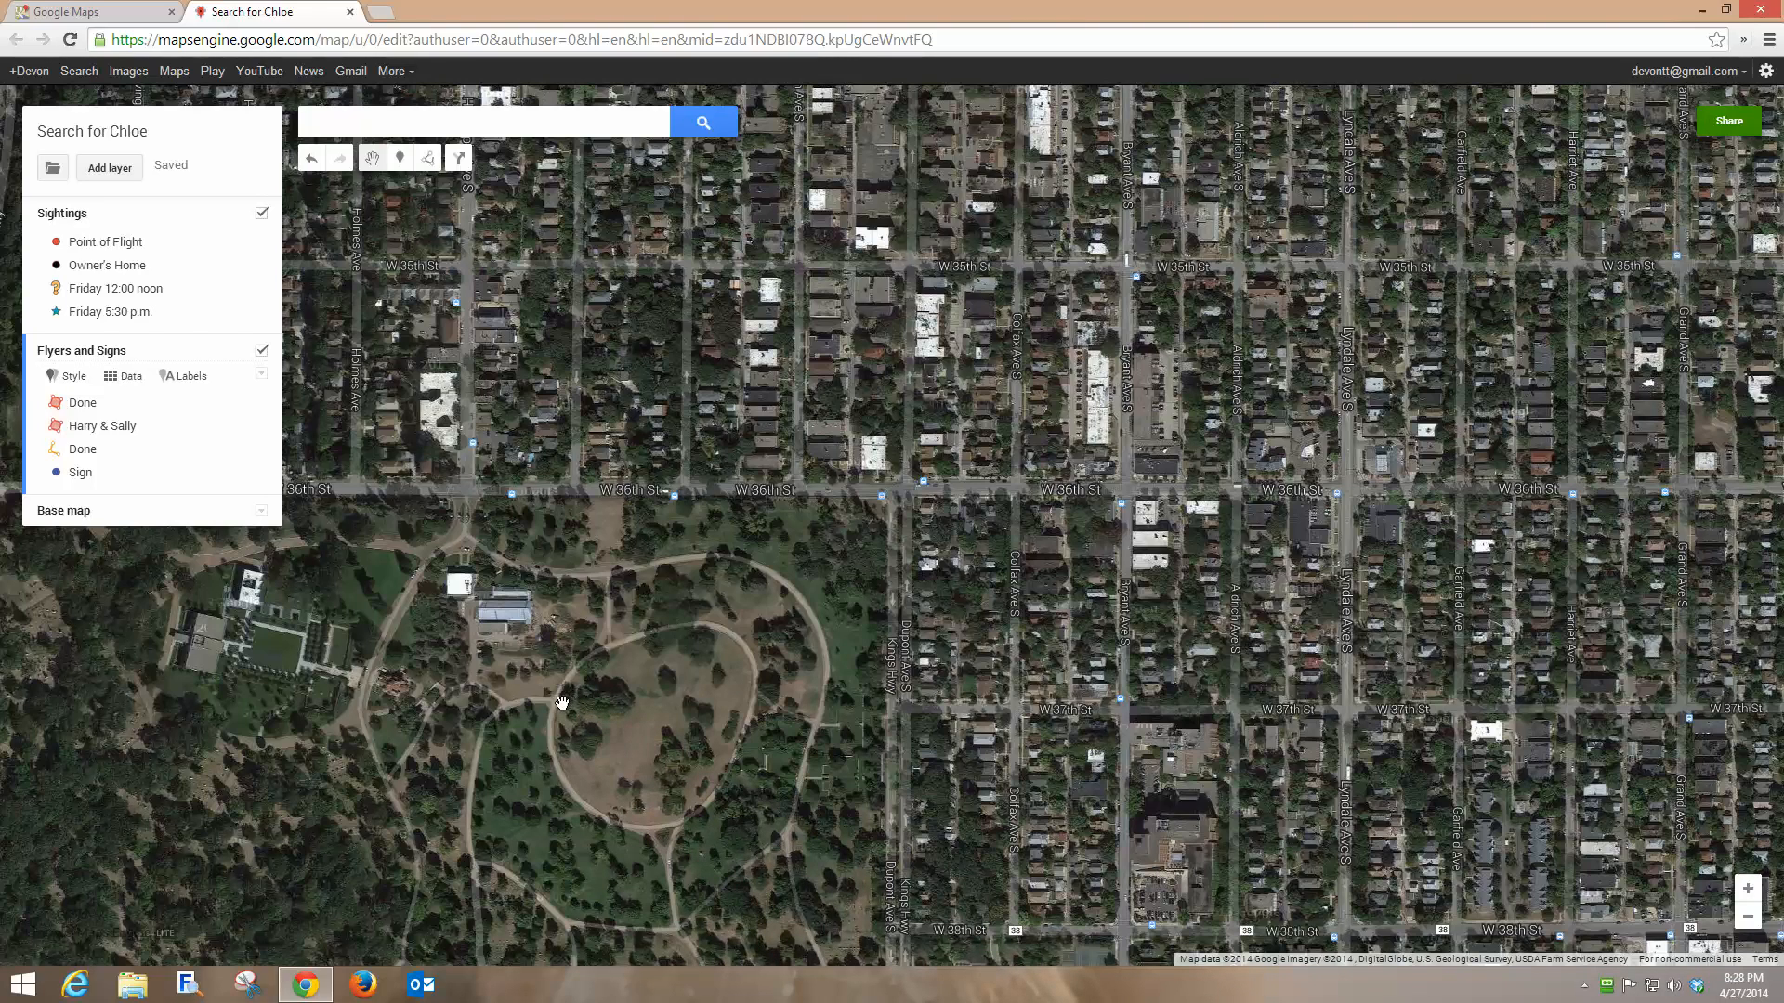
mouse_move(588, 738)
mouse_down()
mouse_move(518, 766)
mouse_move(598, 757)
mouse_move(580, 757)
mouse_up()
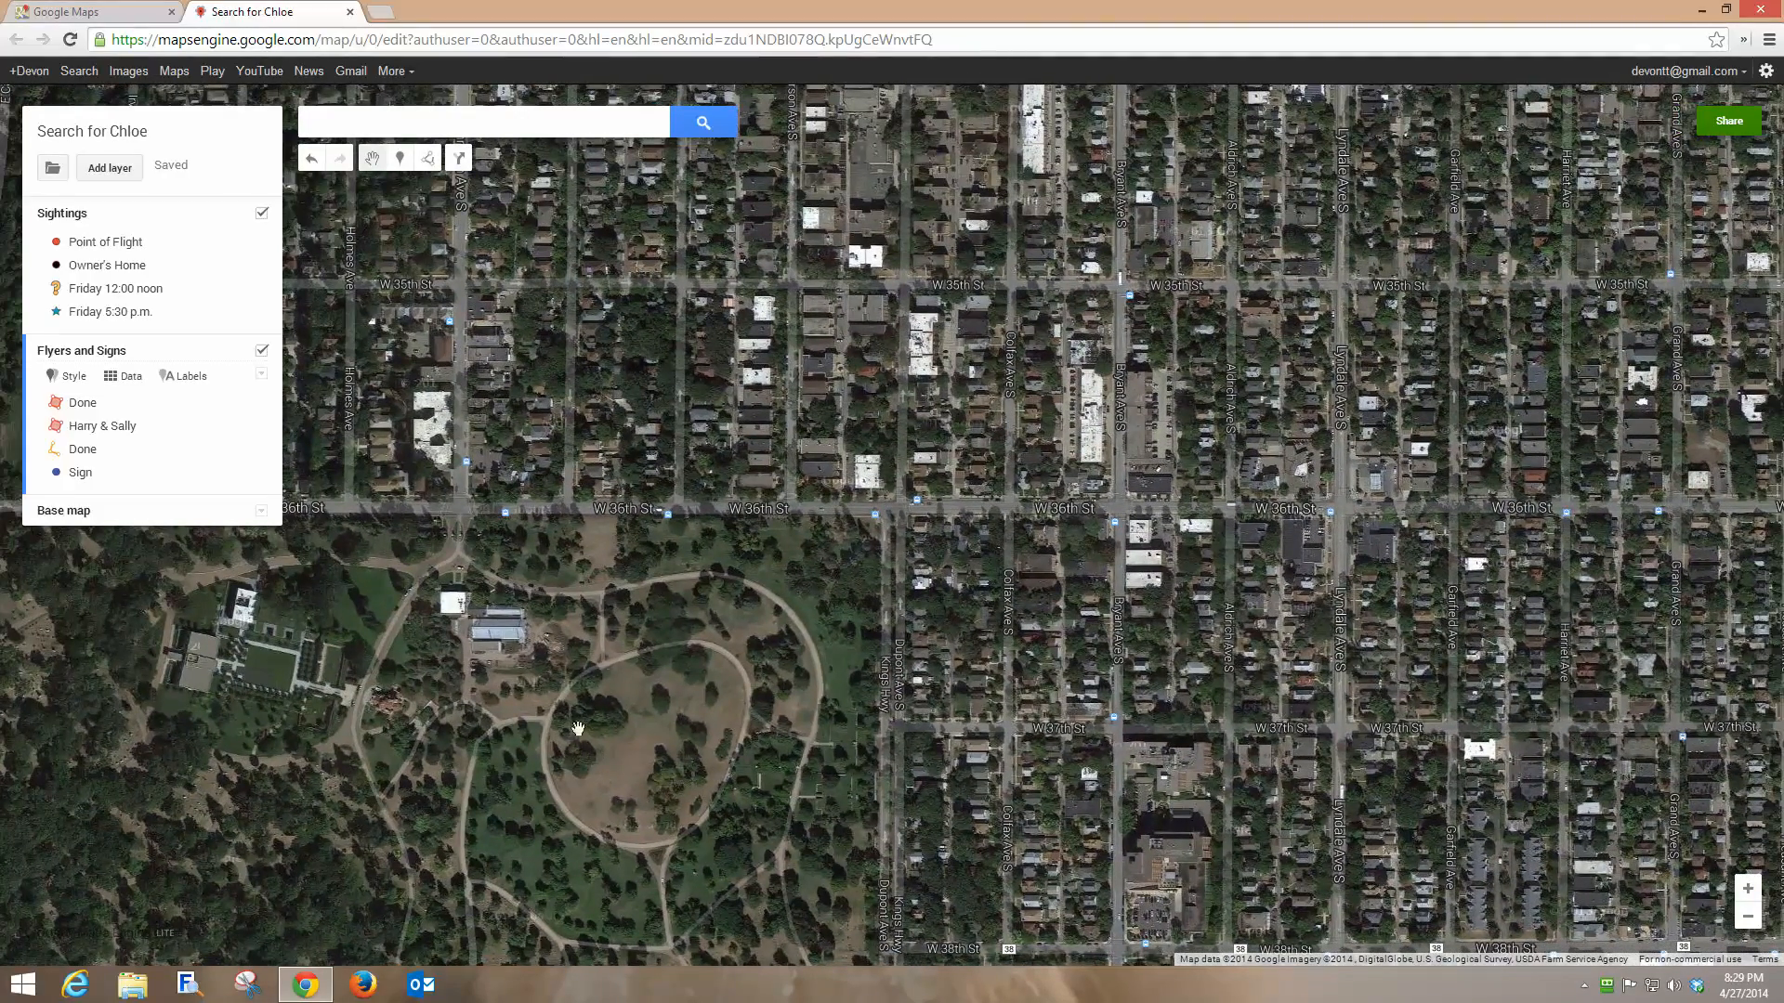
Change the 'Search for Chloe' map's visibility to Private, accessible only to specific people.
click(1739, 130)
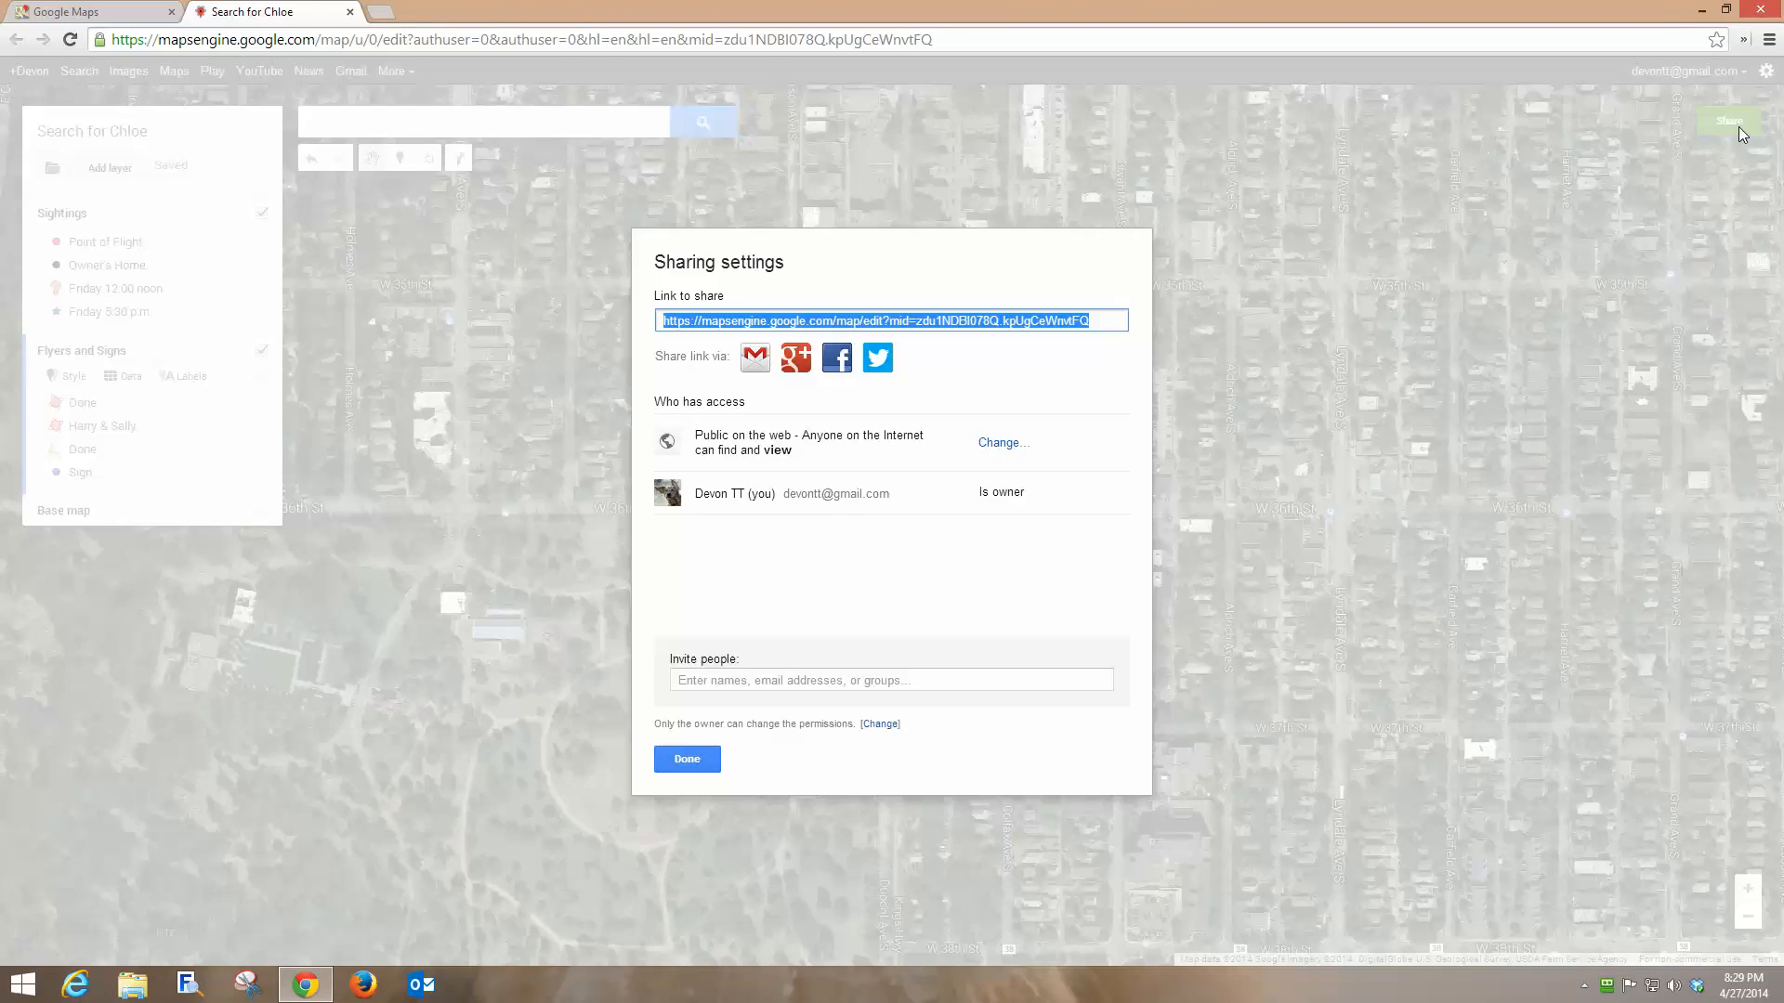
click(1001, 444)
click(690, 538)
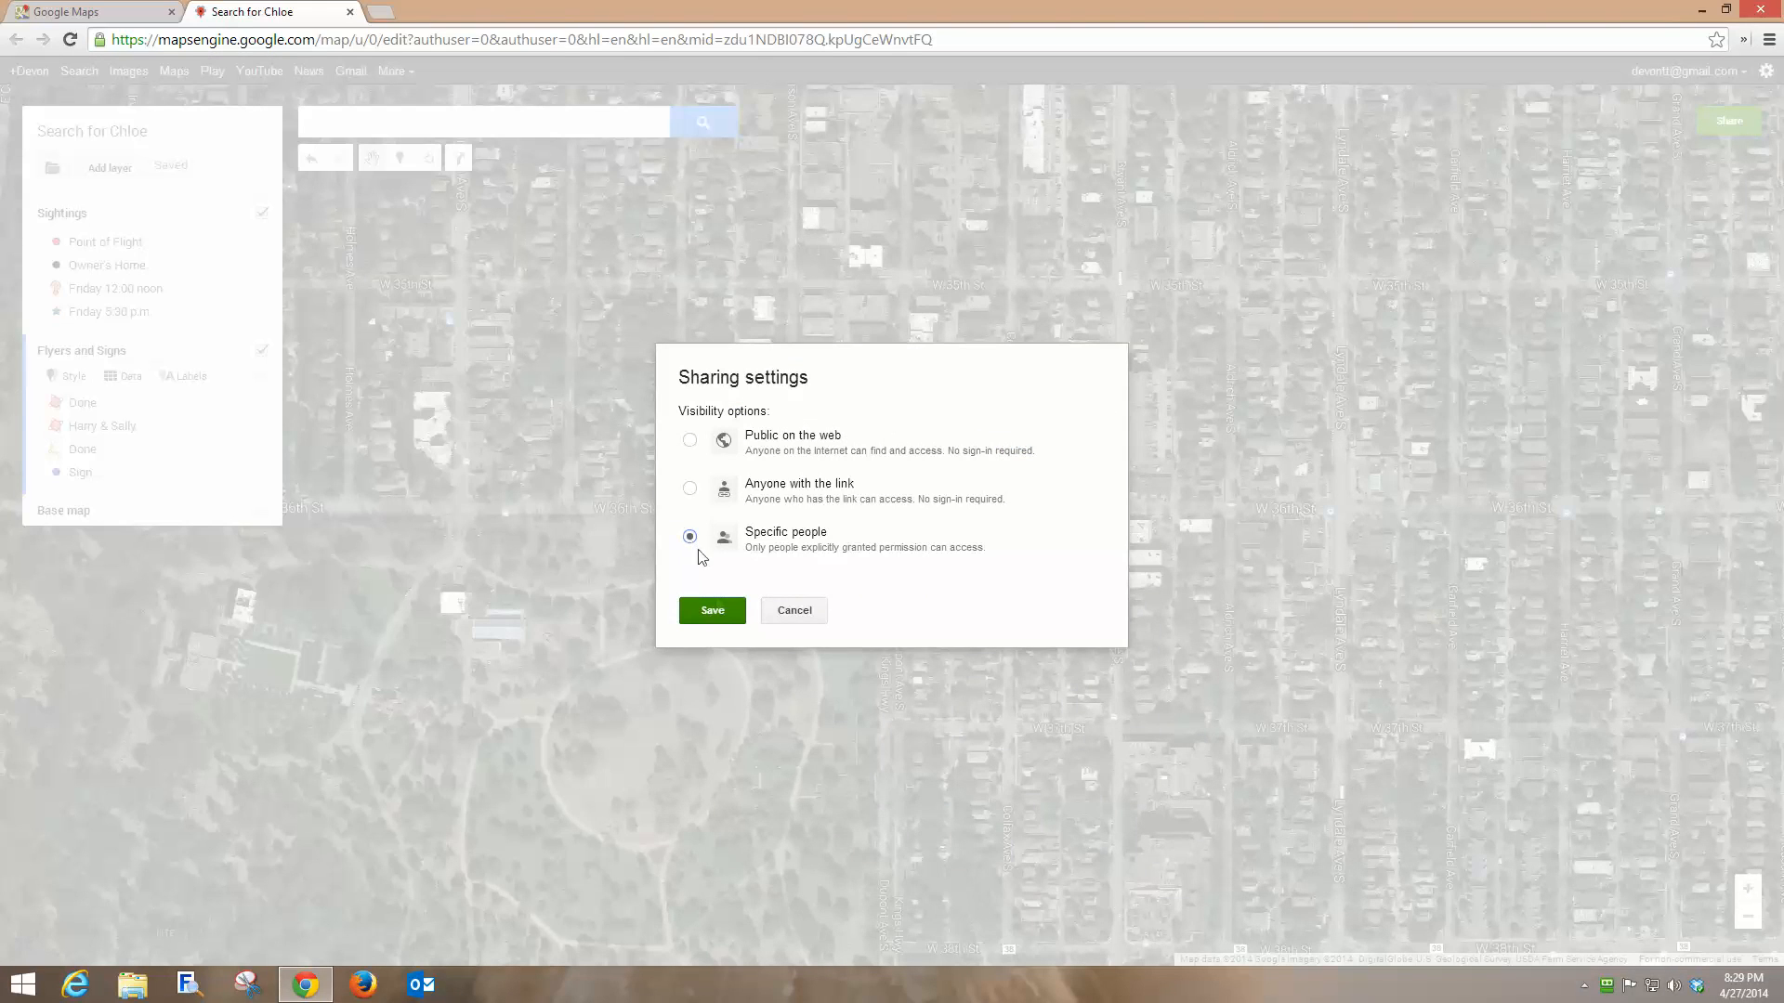
click(712, 611)
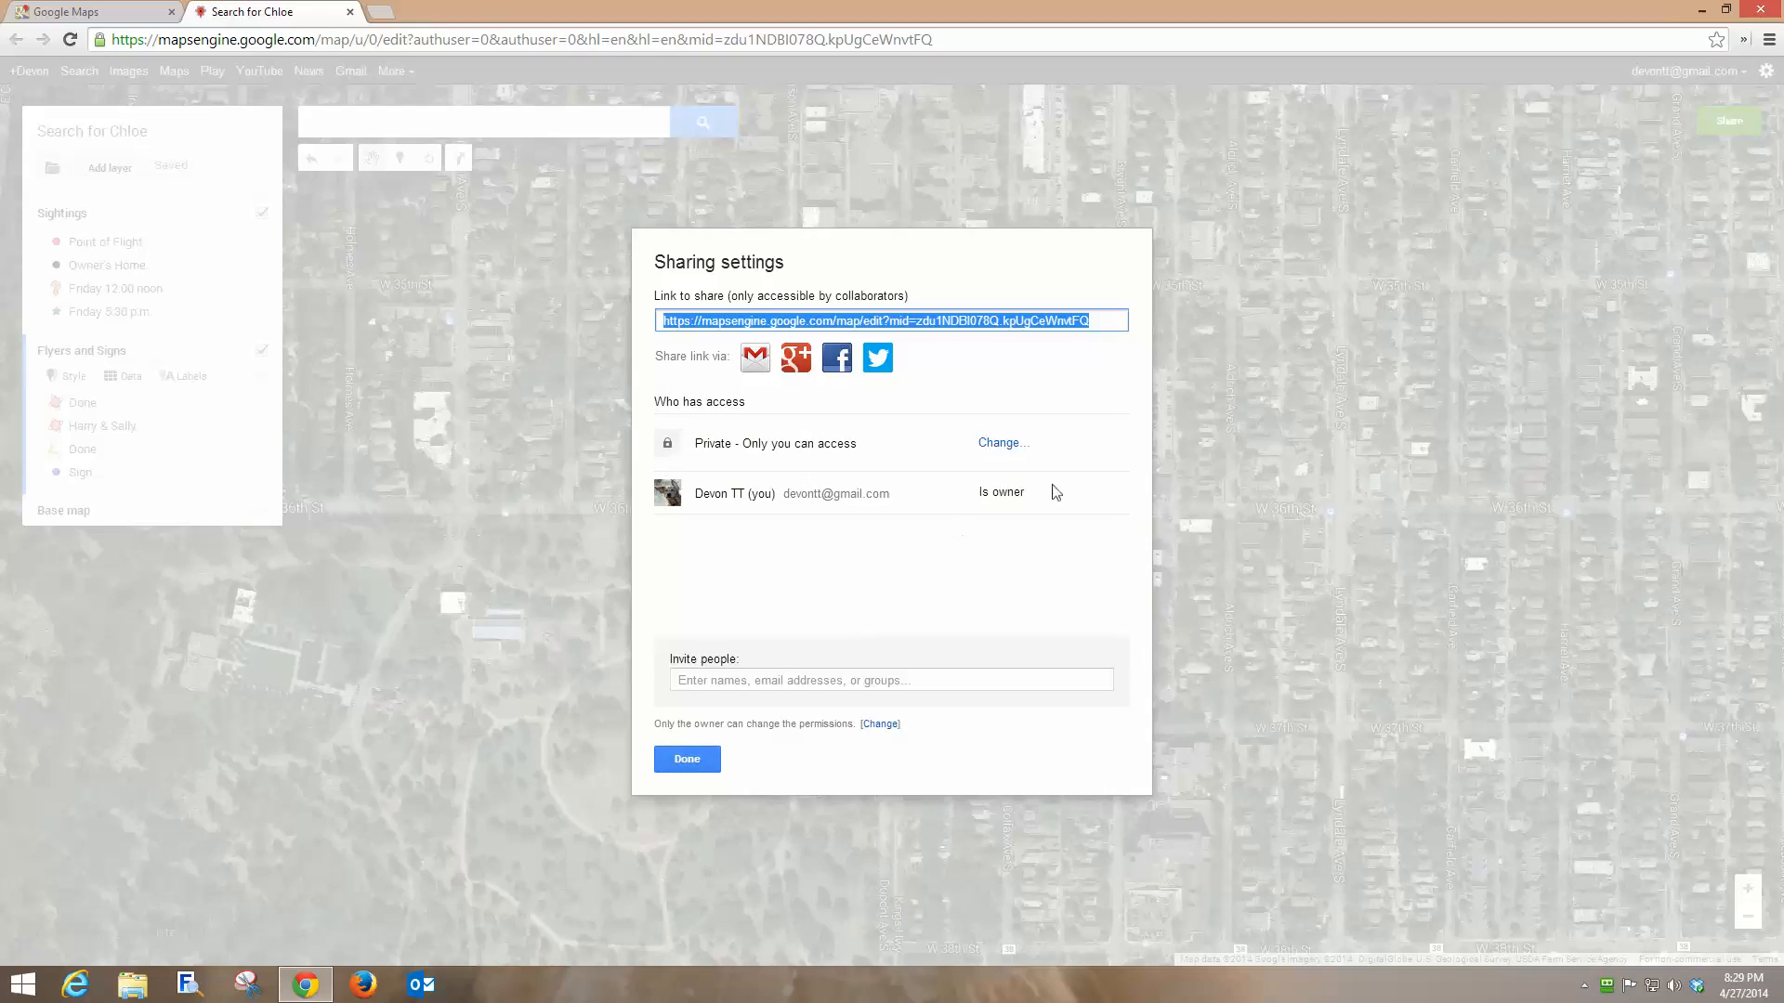
click(687, 760)
drag(657, 767, 683, 688)
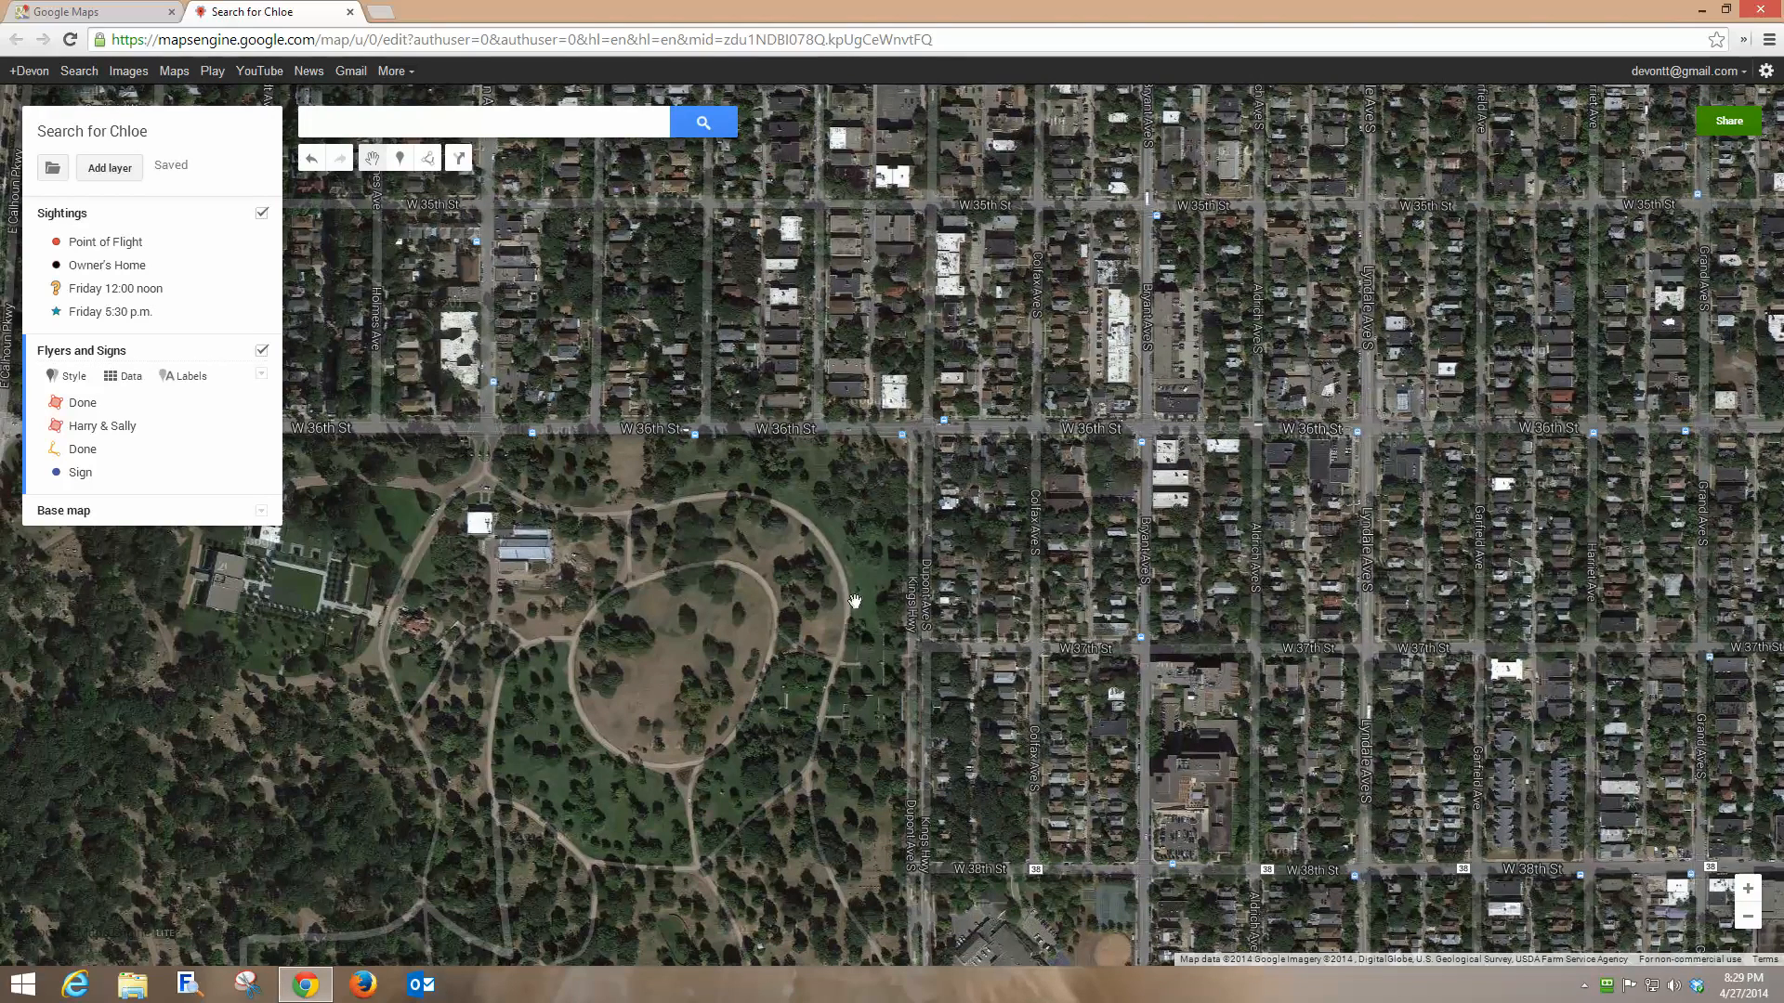